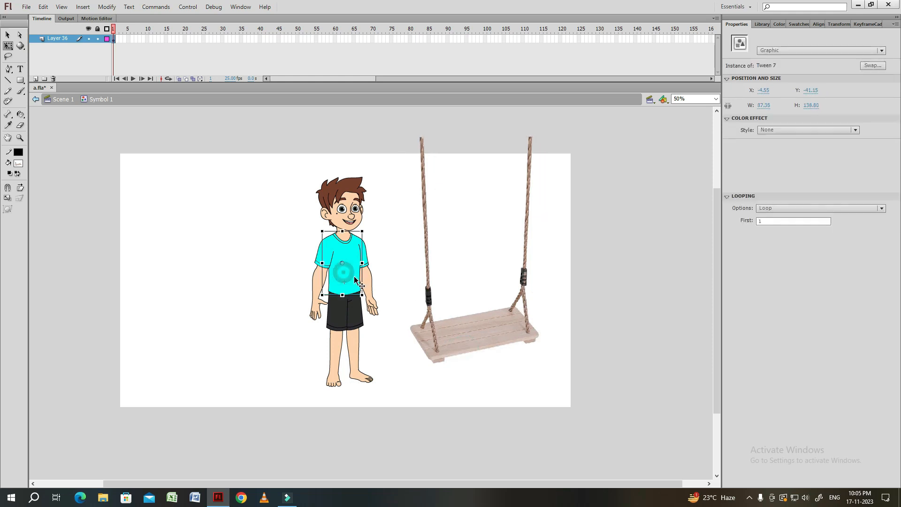
Move the transformation point of the boy's torso down to the waist, at the lower edge of the shirt
{"action": "left_click_drag", "start_coordinate": [455, 262], "coordinate": [399, 231]}
{"action": "left_click", "coordinate": [329, 281]}
{"action": "key", "text": "ctrl+equal"}
{"action": "left_click", "coordinate": [521, 274]}
{"action": "left_click_drag", "start_coordinate": [520, 274], "coordinate": [489, 226]}
{"action": "left_click", "coordinate": [341, 249]}
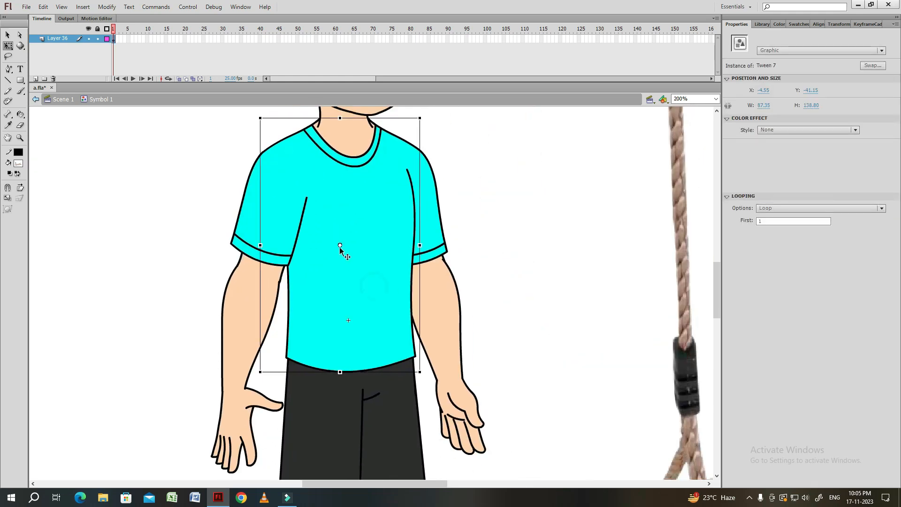
{"action": "left_click_drag", "start_coordinate": [340, 245], "coordinate": [354, 371]}
Set the transformation points of the neck and head, placing the head's at the back of the jaw below the ear
{"action": "scroll", "coordinate": [293, 294], "scroll_direction": "up", "scroll_amount": 3}
{"action": "left_click_drag", "start_coordinate": [278, 281], "coordinate": [232, 258]}
{"action": "key", "text": "ctrl+z"}
{"action": "key", "text": "v"}
{"action": "scroll", "coordinate": [344, 197], "scroll_direction": "up", "scroll_amount": 1}
{"action": "key", "text": "q"}
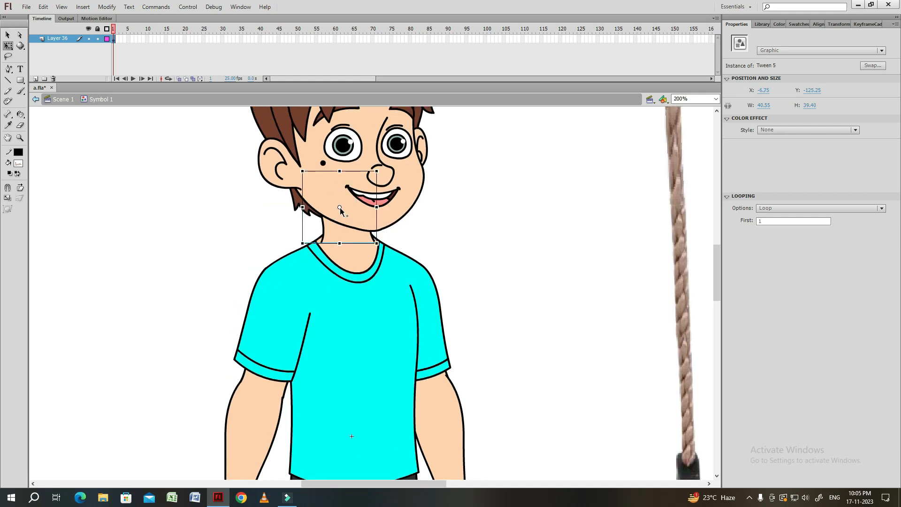
{"action": "scroll", "coordinate": [356, 236], "scroll_direction": "up", "scroll_amount": 2}
{"action": "left_click", "coordinate": [345, 208]}
{"action": "scroll", "coordinate": [297, 261], "scroll_direction": "down", "scroll_amount": 4}
{"action": "scroll", "coordinate": [298, 261], "scroll_direction": "right", "scroll_amount": 2}
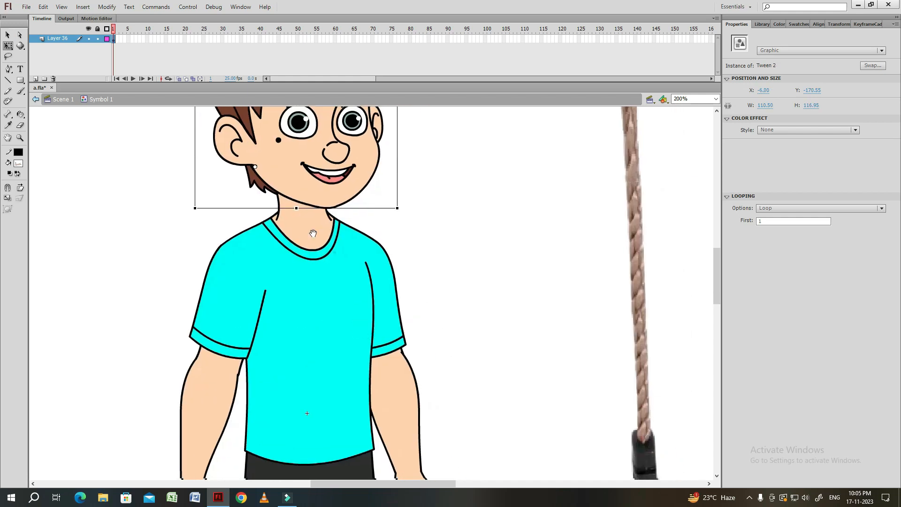
Move the transformation points of the boy's arm nearest the swing to its joints
{"action": "left_click", "coordinate": [354, 294]}
{"action": "scroll", "coordinate": [372, 299], "scroll_direction": "down", "scroll_amount": 4}
{"action": "scroll", "coordinate": [373, 299], "scroll_direction": "right", "scroll_amount": 1}
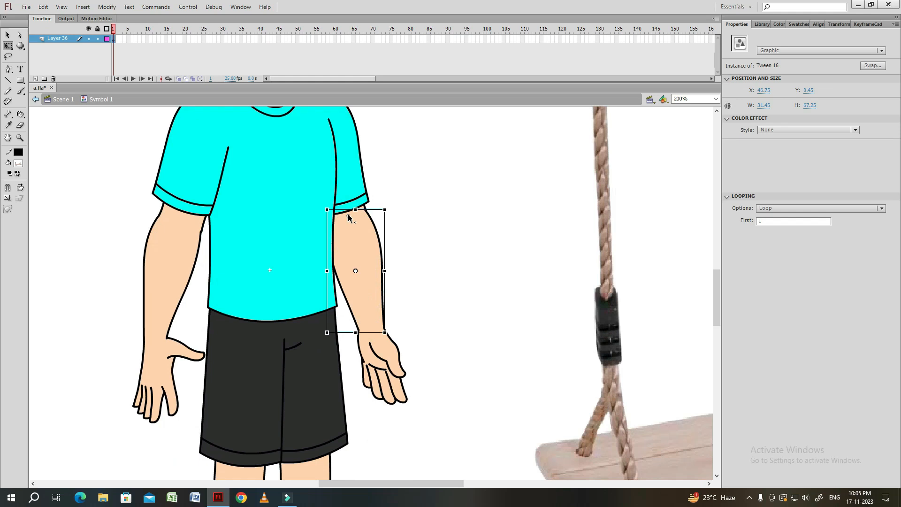
{"action": "scroll", "coordinate": [350, 219], "scroll_direction": "down", "scroll_amount": 2}
{"action": "left_click_drag", "start_coordinate": [385, 313], "coordinate": [378, 270]}
Move the transformation points of the opposite arm's parts to their joints
{"action": "left_click_drag", "start_coordinate": [187, 305], "coordinate": [327, 295]}
{"action": "left_click", "coordinate": [299, 284]}
{"action": "left_click", "coordinate": [312, 264]}
{"action": "mouse_move", "coordinate": [308, 216]}
{"action": "left_mouse_down"}
{"action": "mouse_move", "coordinate": [308, 266]}
{"action": "mouse_move", "coordinate": [315, 205]}
{"action": "left_mouse_up"}
{"action": "left_click", "coordinate": [326, 228]}
Place the transformation points of the legs and feet at the upper end of each part, at the knees and ankles
{"action": "left_click_drag", "start_coordinate": [352, 312], "coordinate": [268, 201]}
{"action": "left_click", "coordinate": [323, 273]}
{"action": "left_click", "coordinate": [316, 285]}
{"action": "left_click_drag", "start_coordinate": [307, 347], "coordinate": [288, 282]}
{"action": "key", "text": "ctrl+z"}
{"action": "double_click", "coordinate": [390, 291]}
{"action": "double_click", "coordinate": [434, 300]}
{"action": "left_click_drag", "start_coordinate": [385, 316], "coordinate": [383, 156]}
{"action": "left_click", "coordinate": [377, 195]}
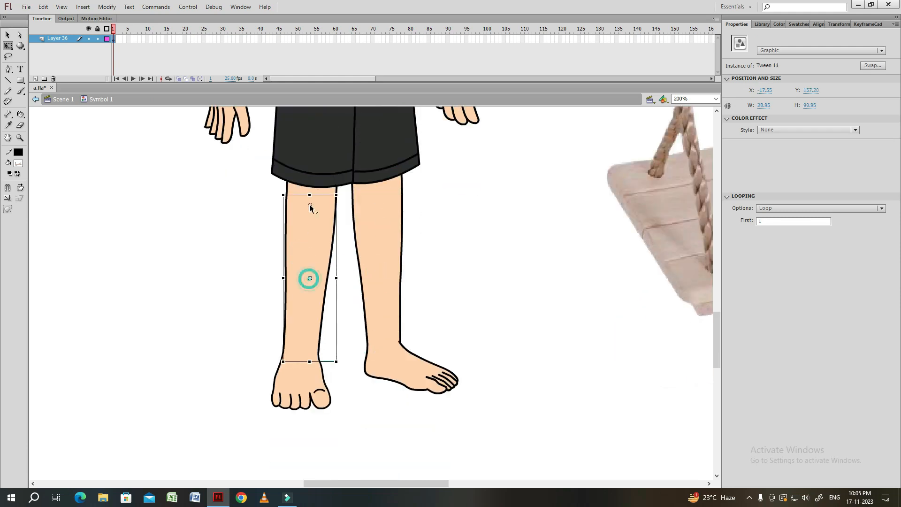
{"action": "left_click_drag", "start_coordinate": [387, 345], "coordinate": [386, 344]}
Move the swing over to the boy so its ropes stand on either side of him and the seat lies behind him
{"action": "left_click", "coordinate": [479, 206]}
{"action": "key", "text": "ctrl+minus"}
{"action": "left_click_drag", "start_coordinate": [479, 205], "coordinate": [387, 274]}
{"action": "key", "text": "ctrl+minus"}
{"action": "left_click_drag", "start_coordinate": [435, 248], "coordinate": [396, 247]}
{"action": "left_click", "coordinate": [443, 312]}
{"action": "left_click_drag", "start_coordinate": [456, 320], "coordinate": [324, 295]}
{"action": "left_click_drag", "start_coordinate": [375, 279], "coordinate": [378, 282]}
{"action": "left_click", "coordinate": [421, 218]}
{"action": "left_click_drag", "start_coordinate": [422, 219], "coordinate": [422, 268]}
Try scaling the swing to 105% and repositioning it around the boy
{"action": "left_click", "coordinate": [367, 338]}
{"action": "key", "text": "ctrl+alt+s"}
{"action": "key", "text": "Return"}
{"action": "left_click_drag", "start_coordinate": [369, 322], "coordinate": [370, 335]}
{"action": "key", "text": "ctrl+alt+s"}
{"action": "type", "text": "105"}
{"action": "key", "text": "Return"}
{"action": "key", "text": "ctrl+y"}
{"action": "key", "text": "ctrl+y"}
Rotate both upper arms slightly outward from the shoulders and raise the forearms toward the swing ropes
{"action": "left_click", "coordinate": [329, 331]}
{"action": "key", "text": "ctrl+equal"}
{"action": "left_click_drag", "start_coordinate": [514, 275], "coordinate": [468, 323]}
{"action": "left_click", "coordinate": [341, 232]}
{"action": "left_click_drag", "start_coordinate": [360, 265], "coordinate": [375, 255]}
{"action": "key", "text": "ctrl+equal"}
{"action": "left_click", "coordinate": [244, 263]}
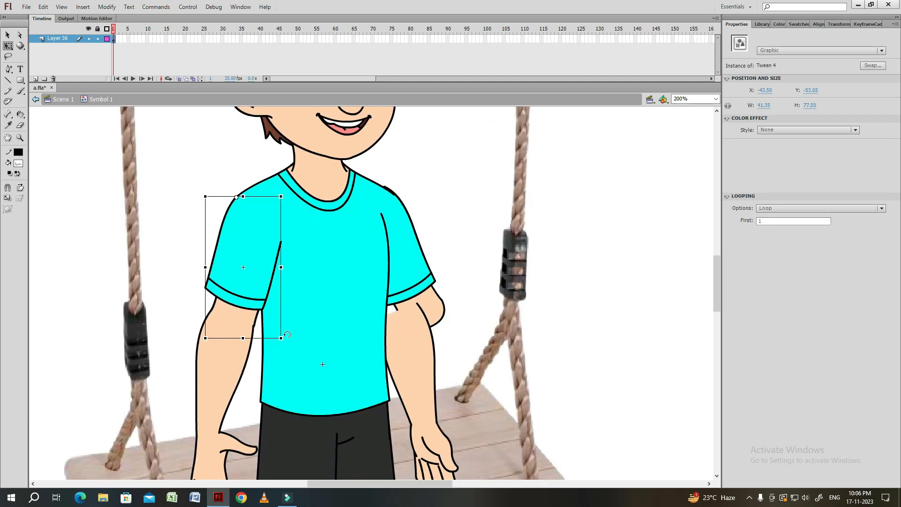
{"action": "left_click_drag", "start_coordinate": [284, 336], "coordinate": [268, 339]}
{"action": "left_click", "coordinate": [418, 357]}
{"action": "left_click_drag", "start_coordinate": [441, 422], "coordinate": [507, 235]}
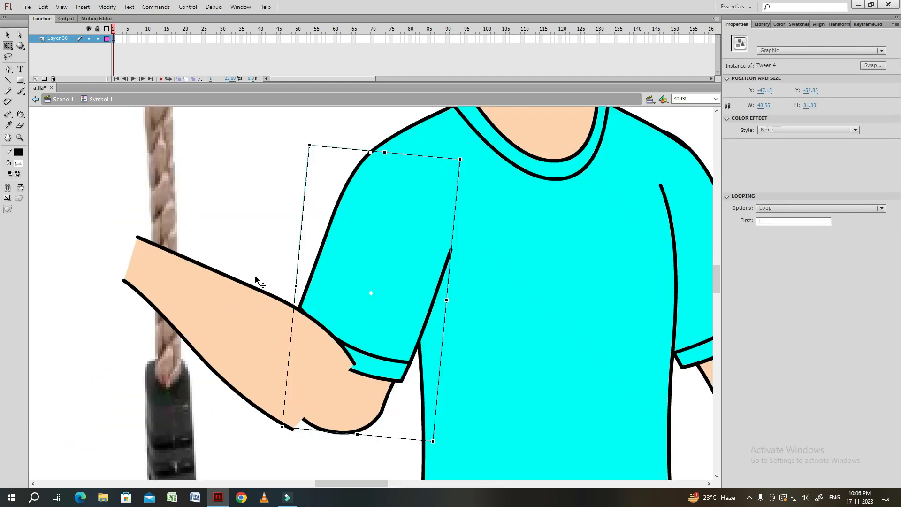
Reshape the sleeve cuff and elbow outline inside the upper arm symbol so it blends with the raised forearm
{"action": "double_click", "coordinate": [255, 276]}
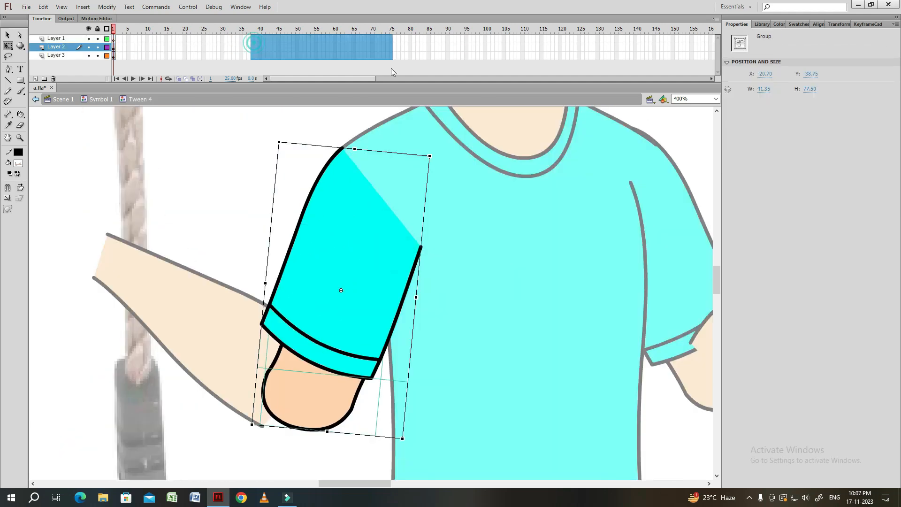
{"action": "left_click", "coordinate": [267, 325]}
{"action": "double_click", "coordinate": [267, 325]}
{"action": "left_click_drag", "start_coordinate": [258, 408], "coordinate": [253, 418]}
{"action": "double_click", "coordinate": [251, 434]}
{"action": "double_click", "coordinate": [282, 291]}
{"action": "left_click_drag", "start_coordinate": [268, 281], "coordinate": [271, 288]}
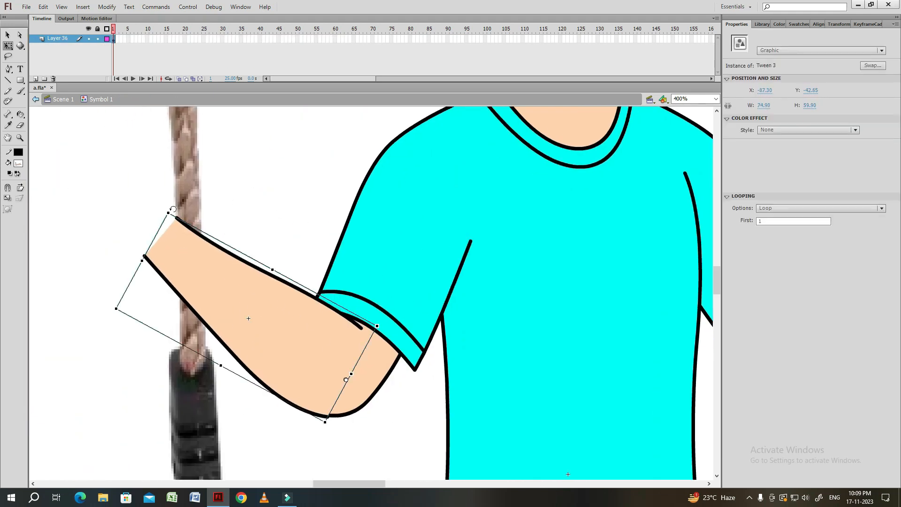
{"action": "left_click", "coordinate": [320, 416]}
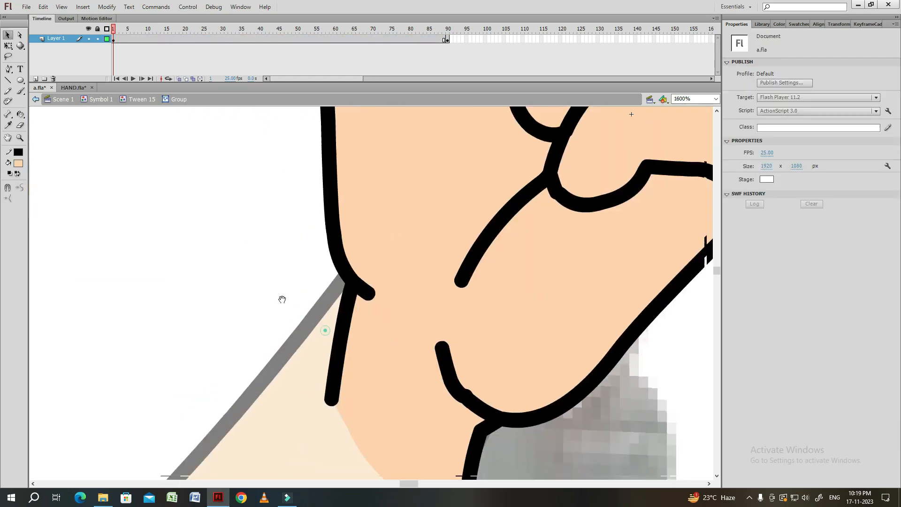
Clean up the fist's outline near the wrist by deleting the stray stroke that overlaps the palm
{"action": "left_click_drag", "start_coordinate": [282, 299], "coordinate": [228, 247]}
{"action": "left_click", "coordinate": [426, 360]}
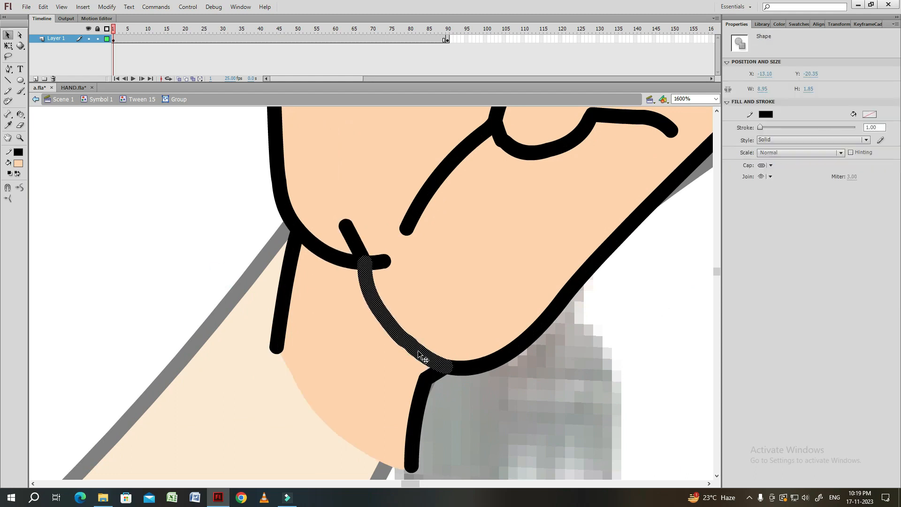
{"action": "key", "text": "Delete"}
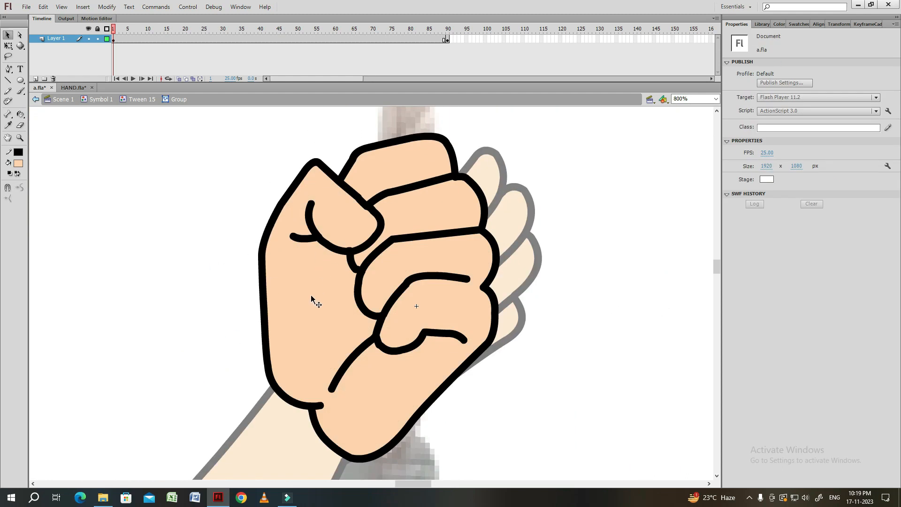
{"action": "left_click", "coordinate": [232, 332]}
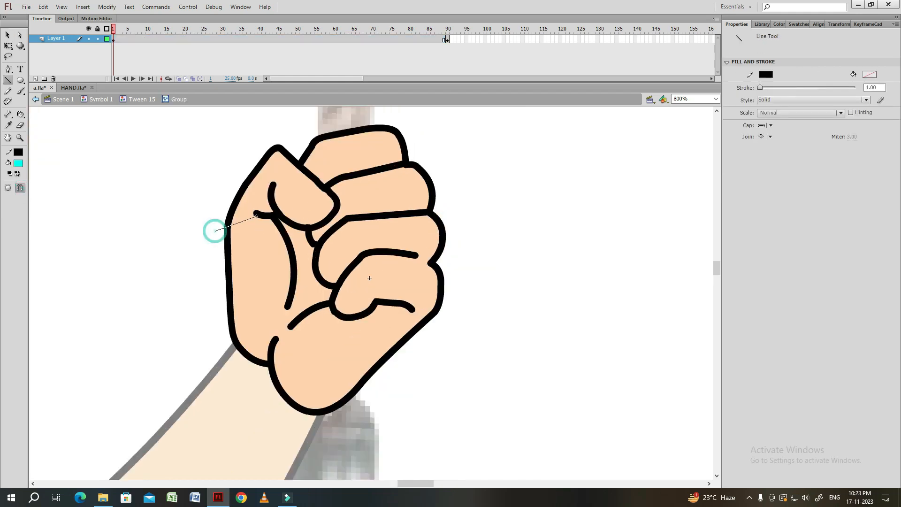
Select the thumb and finger artwork of the fist and group it
{"action": "key", "text": "v"}
{"action": "left_click", "coordinate": [282, 202]}
{"action": "double_click", "coordinate": [328, 166], "text": "shift"}
{"action": "double_click", "coordinate": [376, 192], "text": "shift"}
{"action": "double_click", "coordinate": [409, 281], "text": "shift"}
{"action": "key", "text": "ctrl+g"}
Group the remaining palm artwork separately from the fingers and return to the whole character
{"action": "key", "text": "ctrl+a"}
{"action": "left_click", "coordinate": [371, 250], "text": "shift"}
{"action": "key", "text": "ctrl+g"}
{"action": "double_click", "coordinate": [263, 204]}
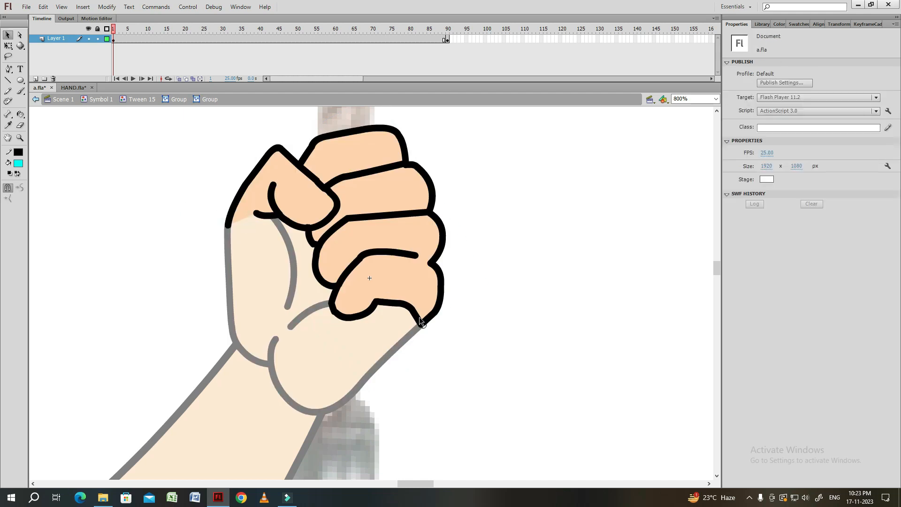
{"action": "double_click", "coordinate": [418, 317]}
{"action": "key", "text": "ctrl+minus"}
{"action": "key", "text": "ctrl+minus"}
{"action": "double_click", "coordinate": [410, 305]}
{"action": "double_click", "coordinate": [410, 306]}
Move the transformation points of the finger symbols to the lower outer edge of each fist
{"action": "left_click_drag", "start_coordinate": [281, 294], "coordinate": [472, 253]}
{"action": "left_click", "coordinate": [136, 281]}
{"action": "double_click", "coordinate": [151, 283]}
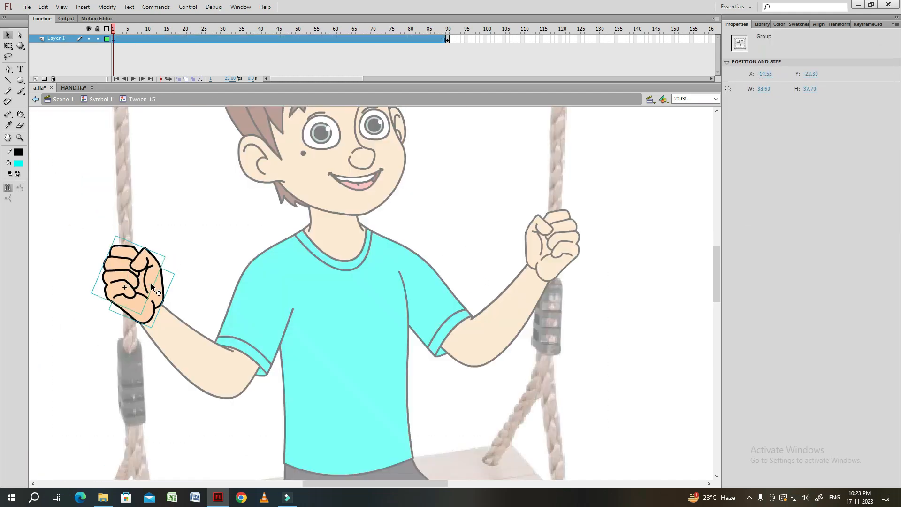
{"action": "double_click", "coordinate": [163, 255]}
{"action": "left_click", "coordinate": [145, 295]}
{"action": "key", "text": "q"}
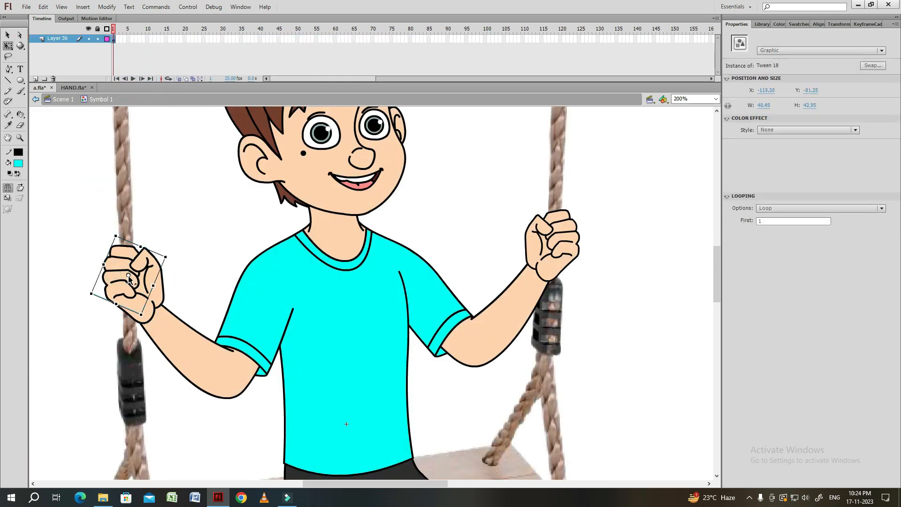
{"action": "key", "text": "ctrl+b"}
{"action": "key", "text": "ctrl+equal"}
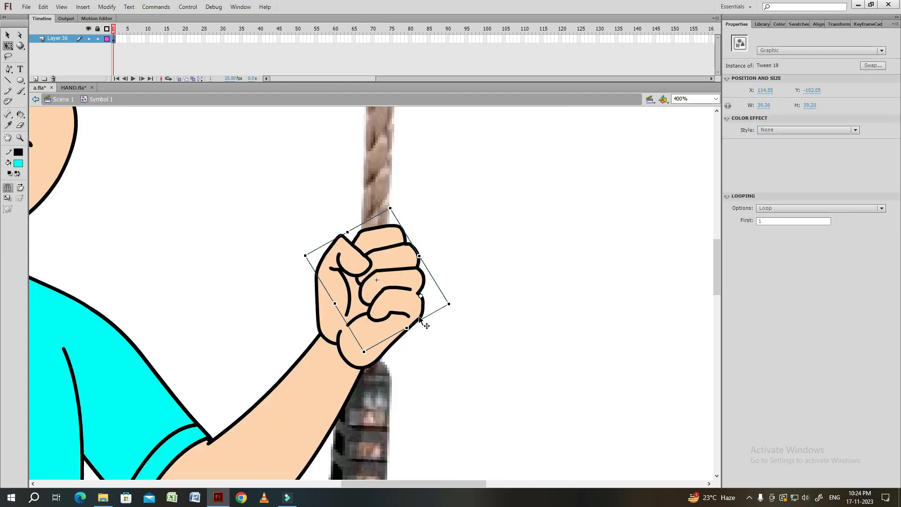
Layer the rope between the palm and fingers of the right-hand fist, and rotate both hand parts together to grip it
{"action": "key", "text": "ctrl+minus"}
{"action": "key", "text": "ctrl+minus"}
{"action": "left_click", "coordinate": [341, 270]}
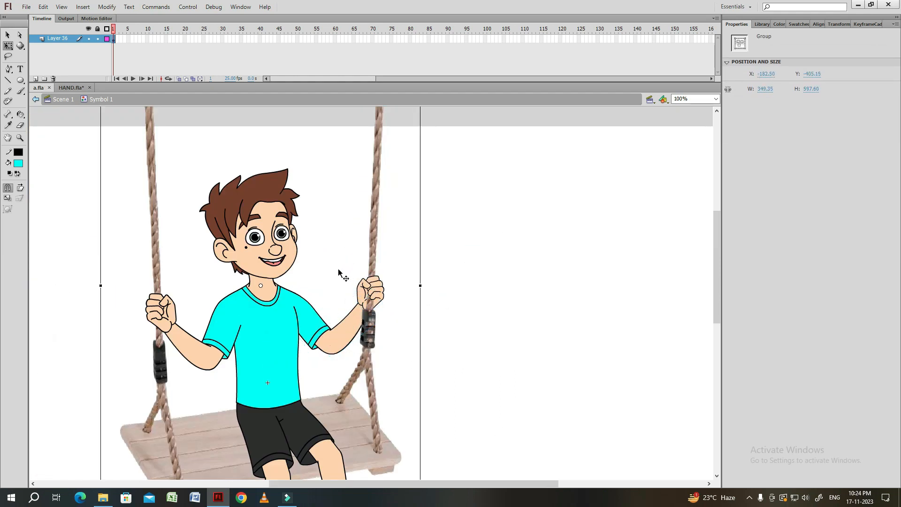
{"action": "left_click", "coordinate": [375, 286]}
{"action": "key", "text": "ctrl+equal"}
{"action": "key", "text": "ctrl+equal"}
{"action": "left_click", "coordinate": [349, 326], "text": "shift"}
{"action": "left_click", "coordinate": [317, 347], "text": "shift"}
{"action": "key", "text": "ctrl+minus"}
{"action": "key", "text": "ctrl+equal"}
{"action": "left_click_drag", "start_coordinate": [455, 375], "coordinate": [426, 392]}
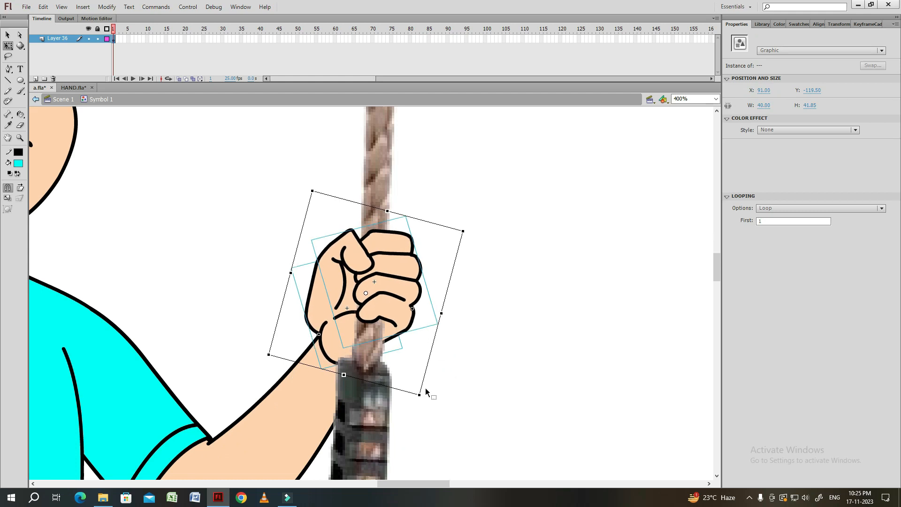
Turn off snapping and fine-tune the rotation of the right-hand fist and forearm so they meet at the wrist
{"action": "left_click", "coordinate": [385, 324]}
{"action": "key", "text": "ctrl+minus"}
{"action": "key", "text": "ctrl+equal"}
{"action": "left_click", "coordinate": [8, 188]}
{"action": "left_click_drag", "start_coordinate": [449, 214], "coordinate": [442, 207]}
{"action": "left_click", "coordinate": [297, 394]}
{"action": "left_click_drag", "start_coordinate": [297, 395], "coordinate": [320, 326]}
{"action": "left_click_drag", "start_coordinate": [447, 329], "coordinate": [436, 319]}
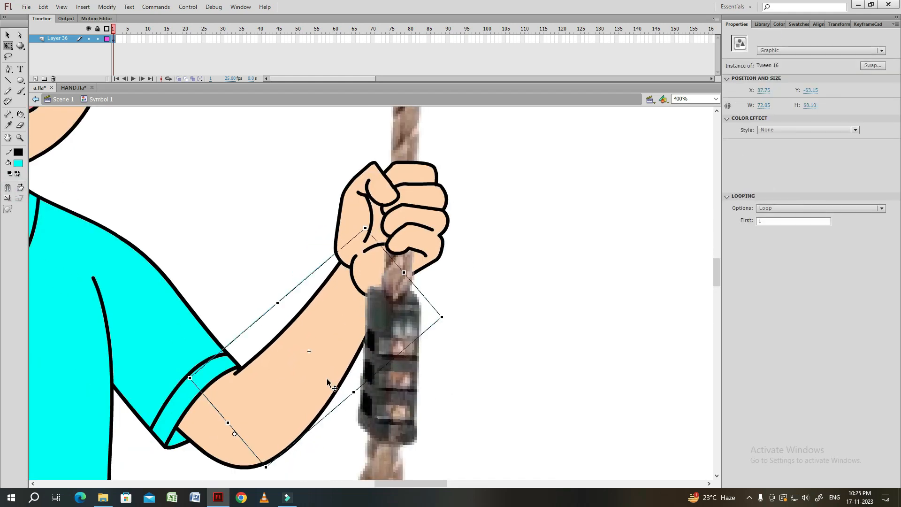
Rotate the fingers and palm of the left-hand fist together to align its grip with the rope
{"action": "key", "text": "ctrl+minus"}
{"action": "left_click", "coordinate": [162, 295]}
{"action": "key", "text": "ctrl+equal"}
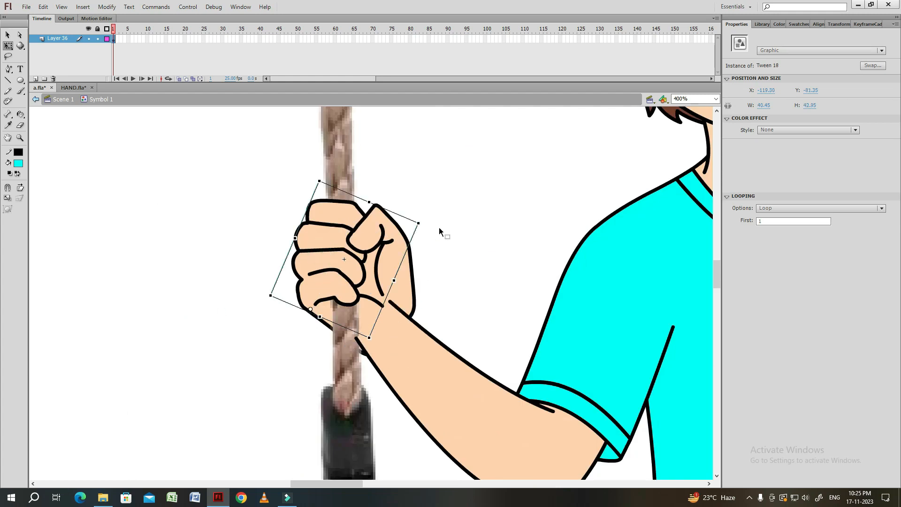
{"action": "left_click", "coordinate": [402, 249], "text": "shift"}
{"action": "left_click_drag", "start_coordinate": [443, 178], "coordinate": [393, 176]}
{"action": "left_click_drag", "start_coordinate": [403, 222], "coordinate": [400, 219]}
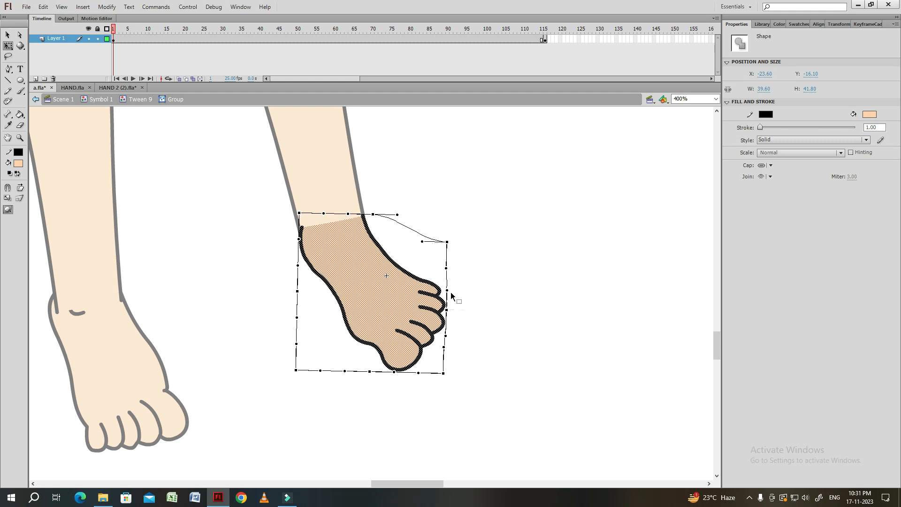
Extend the front ankle outline of the right-hand foot up to the lower leg and leave the foot's group
{"action": "left_click", "coordinate": [466, 310]}
{"action": "left_click_drag", "start_coordinate": [364, 217], "coordinate": [362, 213]}
{"action": "double_click", "coordinate": [457, 272]}
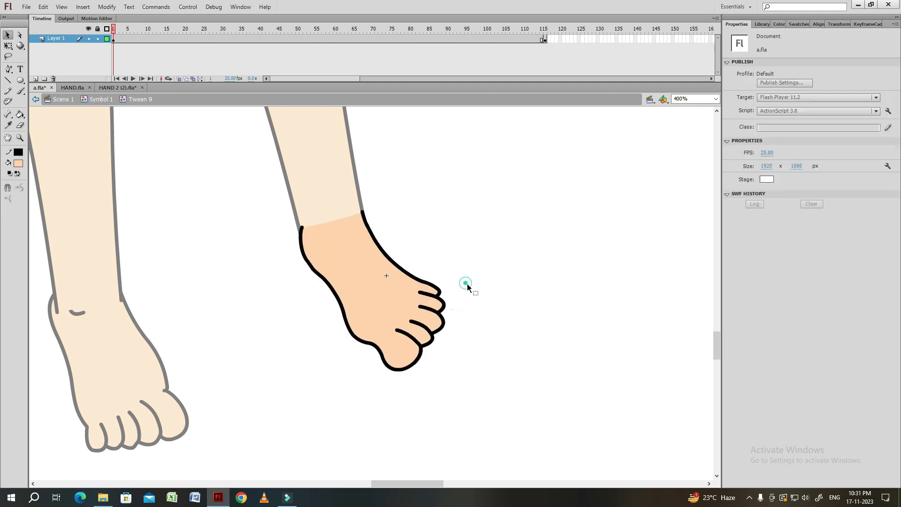
{"action": "double_click", "coordinate": [460, 277]}
{"action": "key", "text": "ctrl+minus"}
{"action": "key", "text": "ctrl+minus"}
{"action": "key", "text": "ctrl+minus"}
{"action": "key", "text": "ctrl+equal"}
{"action": "key", "text": "ctrl+equal"}
Scale the right-hand foot to 110% and shift it slightly to fit the lower leg
{"action": "double_click", "coordinate": [389, 301]}
{"action": "key", "text": "ctrl+alt+s"}
{"action": "type", "text": "9"}
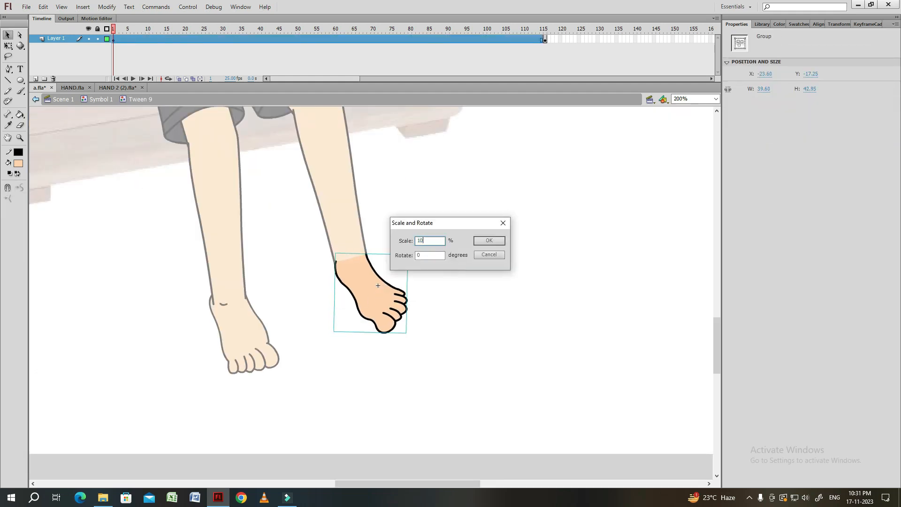
{"action": "key", "text": "BackSpace"}
{"action": "type", "text": "110"}
{"action": "key", "text": "Return"}
{"action": "left_click_drag", "start_coordinate": [388, 290], "coordinate": [390, 294]}
Pull the enlarged foot's front ankle outline to the leg outline and return to the whole character
{"action": "double_click", "coordinate": [389, 294]}
{"action": "key", "text": "ctrl+equal"}
{"action": "left_click_drag", "start_coordinate": [362, 210], "coordinate": [356, 203]}
{"action": "double_click", "coordinate": [400, 242]}
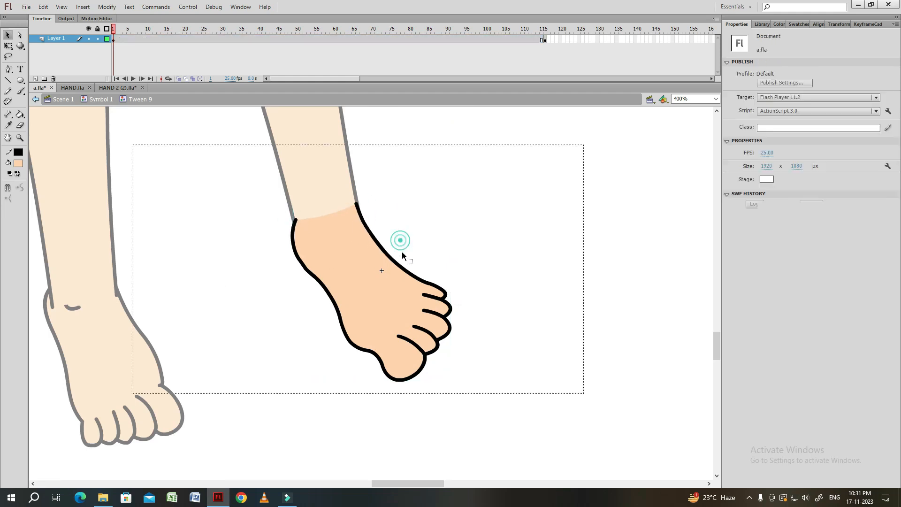
{"action": "double_click", "coordinate": [401, 242]}
Examine how both feet join the lower legs, opening the right-hand foot's artwork for a closer check
{"action": "left_click", "coordinate": [378, 261]}
{"action": "key", "text": "ctrl+minus"}
{"action": "key", "text": "ctrl+minus"}
{"action": "left_click", "coordinate": [255, 339]}
{"action": "left_click", "coordinate": [305, 313]}
{"action": "key", "text": "ctrl+equal"}
{"action": "key", "text": "ctrl+equal"}
{"action": "double_click", "coordinate": [387, 299]}
{"action": "double_click", "coordinate": [393, 300]}
{"action": "double_click", "coordinate": [455, 266]}
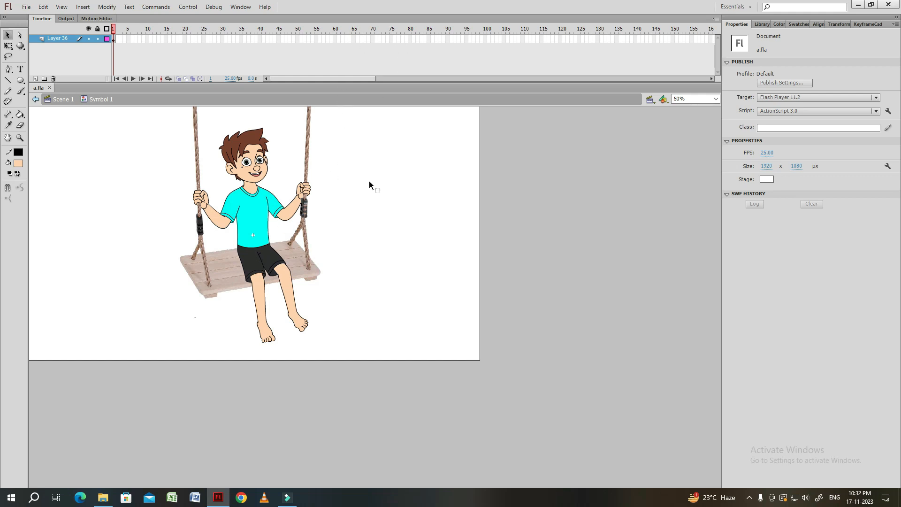
Check the whole character on the main stage, save the file and reopen the swing symbol for editing
{"action": "key", "text": "ctrl+2"}
{"action": "key", "text": "ctrl+minus"}
{"action": "left_click", "coordinate": [333, 284]}
{"action": "double_click", "coordinate": [408, 263]}
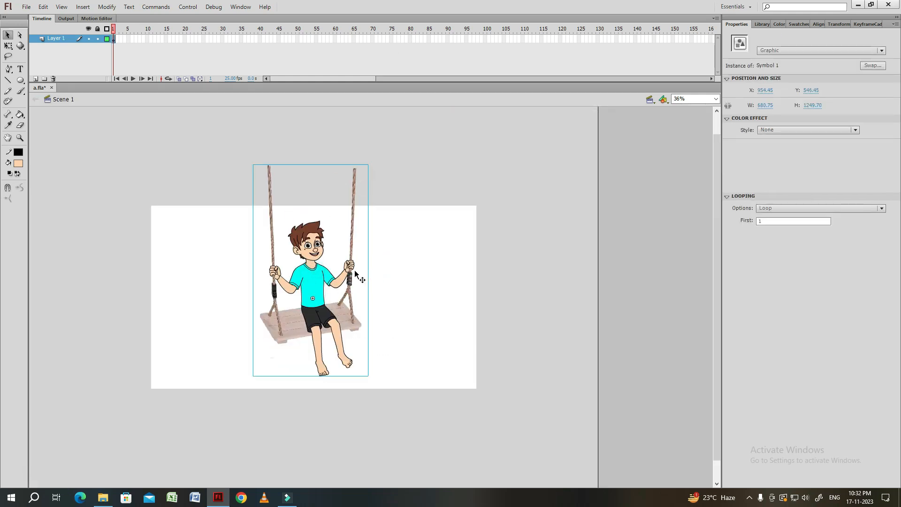
{"action": "key", "text": "ctrl+s"}
{"action": "left_click", "coordinate": [318, 295]}
{"action": "double_click", "coordinate": [325, 294]}
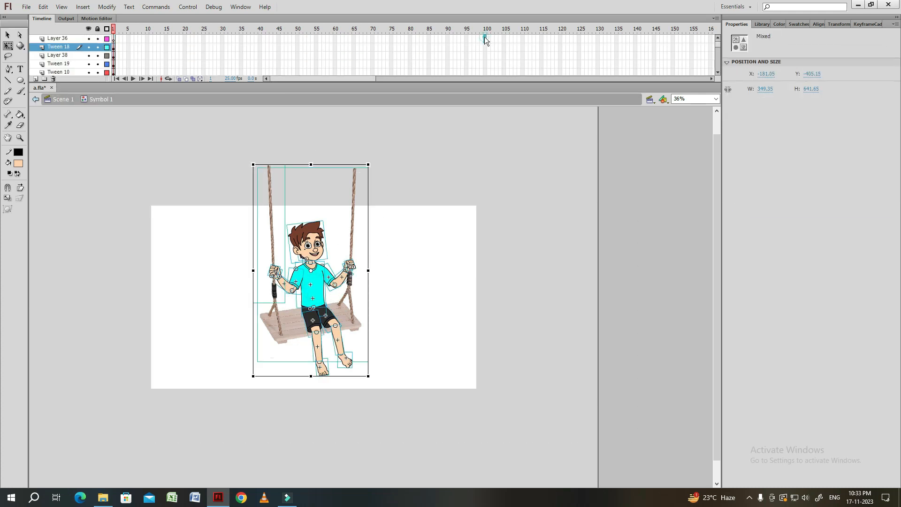
Extend all layers of the symbol to frame 100 and apply classic tweens with Sync turned on
{"action": "left_click_drag", "start_coordinate": [464, 131], "coordinate": [365, 125]}
{"action": "key", "text": "F5"}
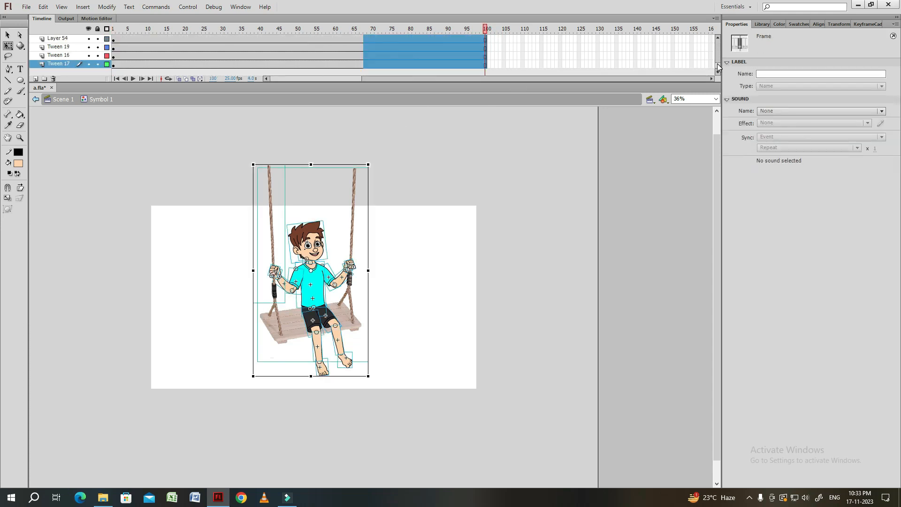
{"action": "left_click_drag", "start_coordinate": [718, 66], "coordinate": [718, 28]}
{"action": "left_click_drag", "start_coordinate": [353, 44], "coordinate": [421, 125]}
{"action": "left_click", "coordinate": [719, 69]}
{"action": "right_click", "coordinate": [375, 47]}
{"action": "left_click", "coordinate": [390, 73]}
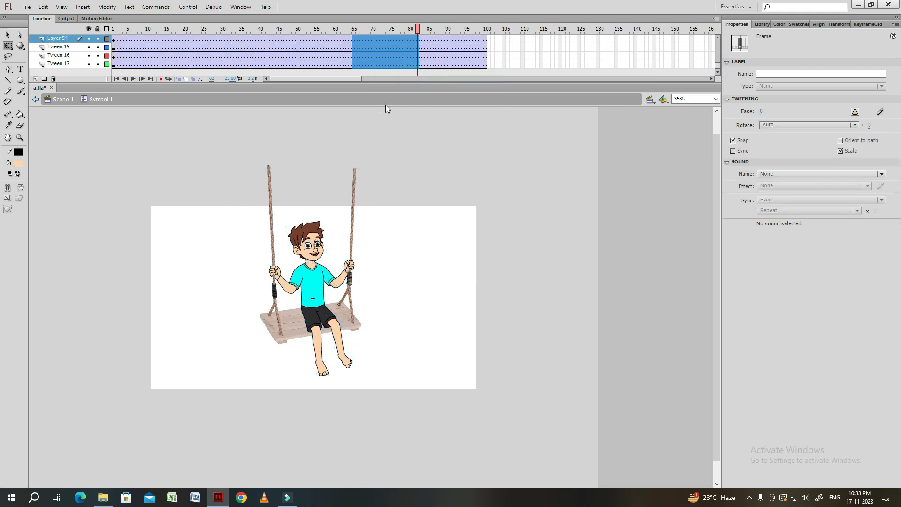
{"action": "left_click", "coordinate": [733, 151]}
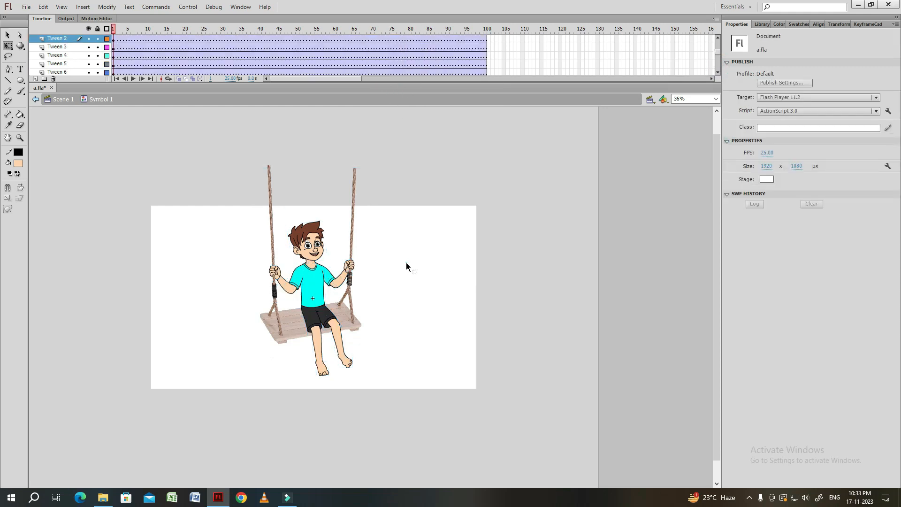
Place the transformation points of the swing's rope pieces at the upper ends of the ropes
{"action": "left_click", "coordinate": [319, 245]}
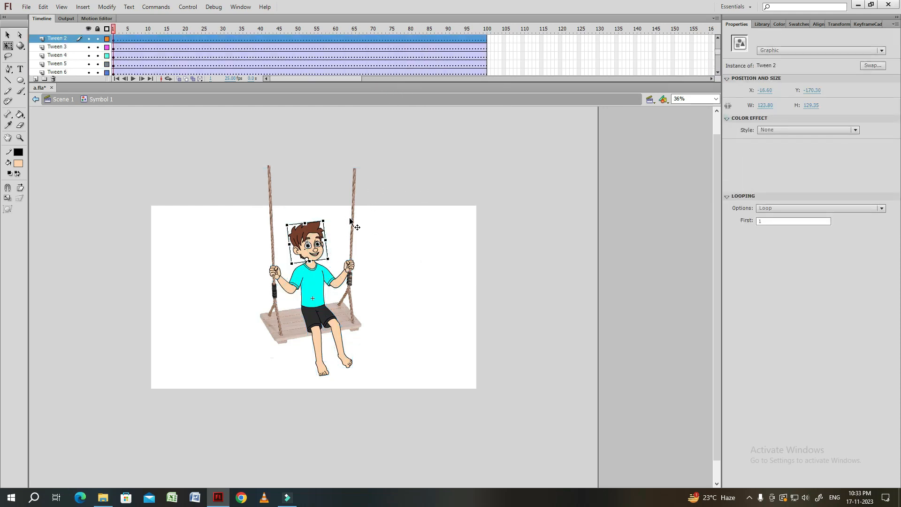
{"action": "key", "text": "ctrl+="}
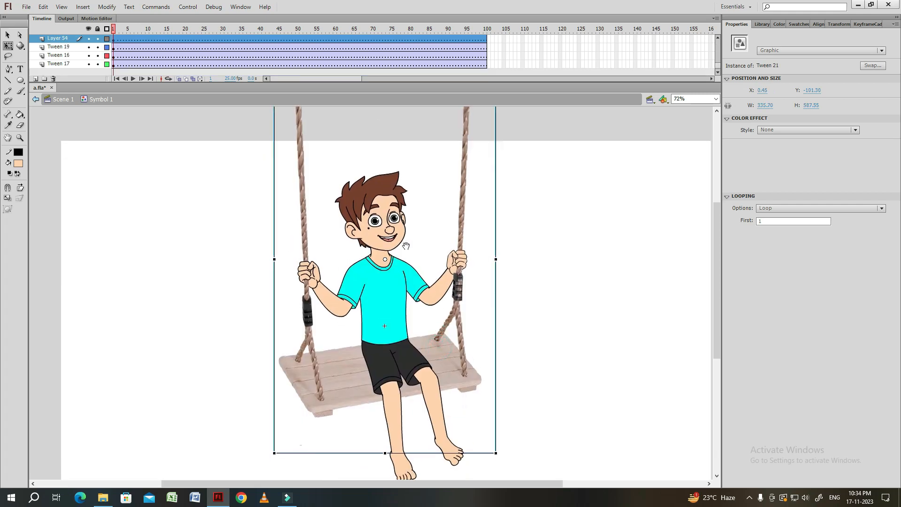
{"action": "left_click_drag", "start_coordinate": [394, 254], "coordinate": [392, 324]}
{"action": "left_click", "coordinate": [538, 262]}
Insert keyframes on all layers at frames 25, 49, 73 and 97 and remove the frames beyond frame 97
{"action": "left_click_drag", "start_coordinate": [202, 39], "coordinate": [204, 126]}
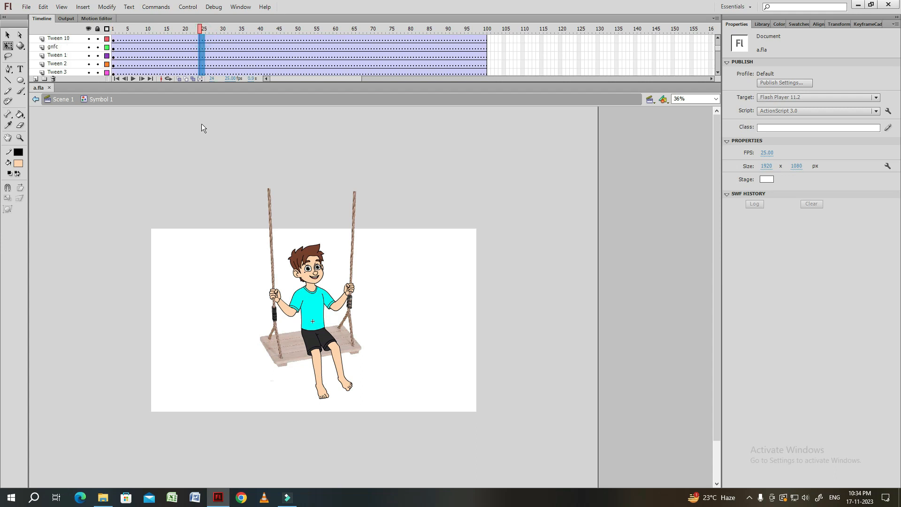
{"action": "key", "text": "F6"}
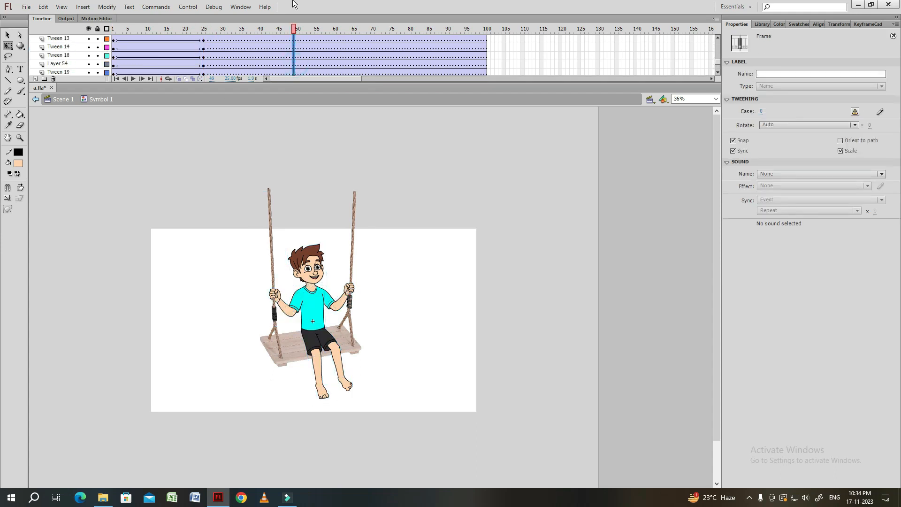
{"action": "key", "text": "F6"}
{"action": "left_click_drag", "start_coordinate": [293, 47], "coordinate": [289, 117]}
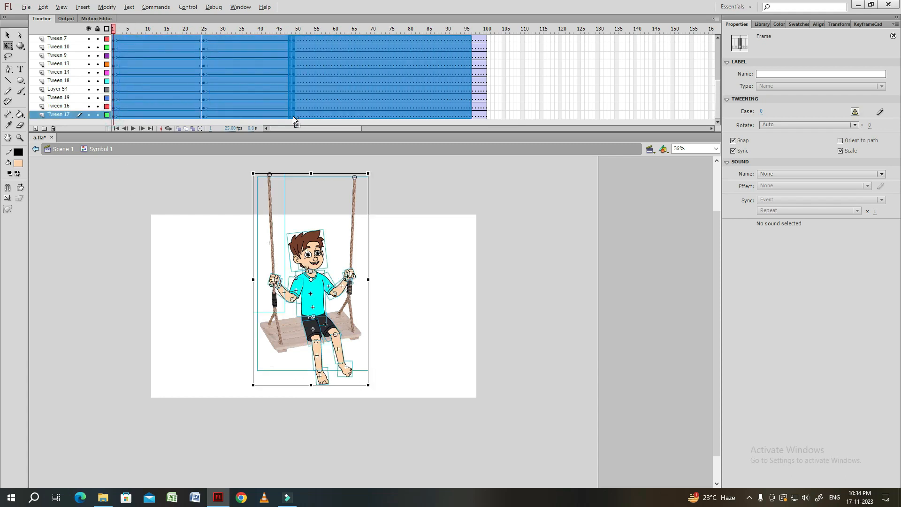
{"action": "left_click", "coordinate": [489, 49]}
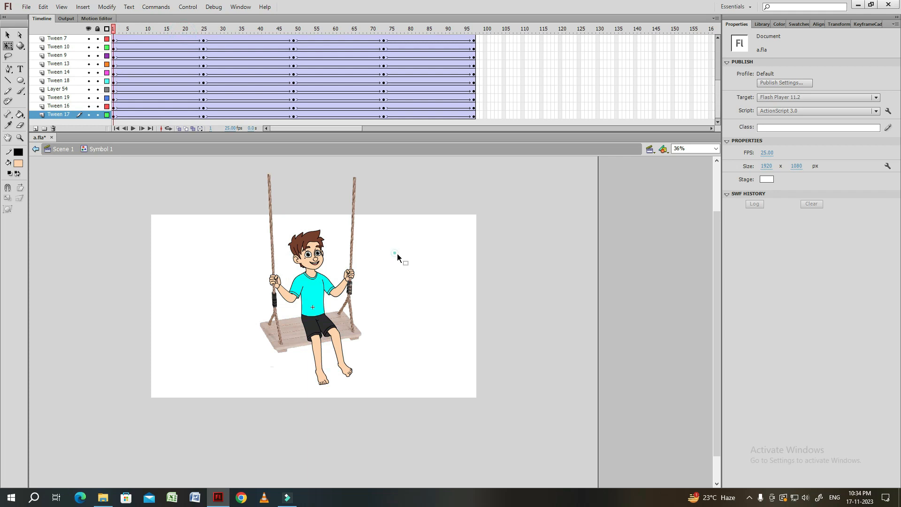
At frame 1, scale the boy and swing to 105% twice and rotate them so the seat swings forward
{"action": "key", "text": "ctrl+a"}
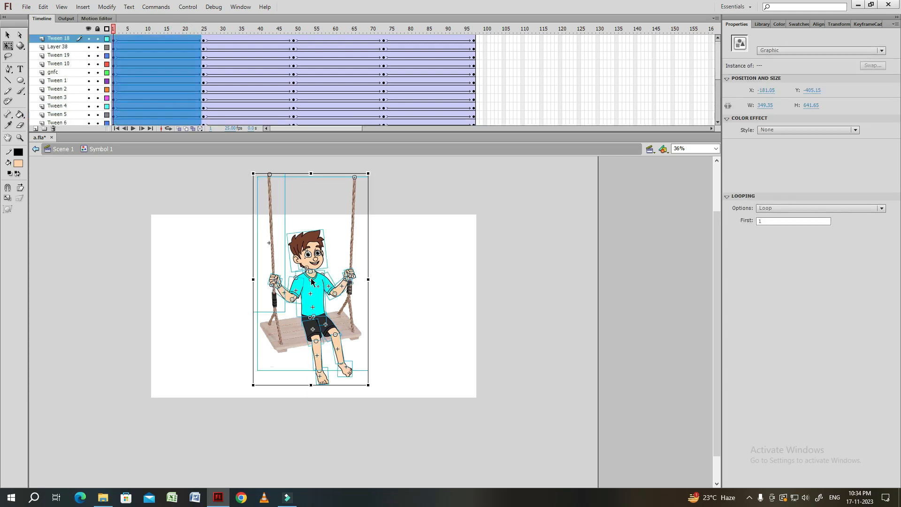
{"action": "key", "text": "ctrl+alt+s"}
{"action": "type", "text": "105"}
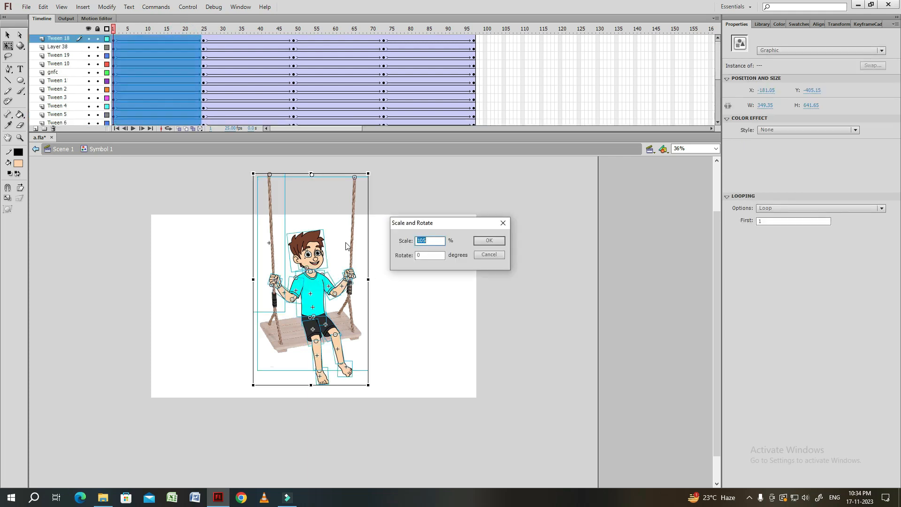
{"action": "key", "text": "Return"}
{"action": "left_click_drag", "start_coordinate": [373, 383], "coordinate": [402, 374]}
{"action": "key", "text": "ctrl+alt+s"}
{"action": "key", "text": "Return"}
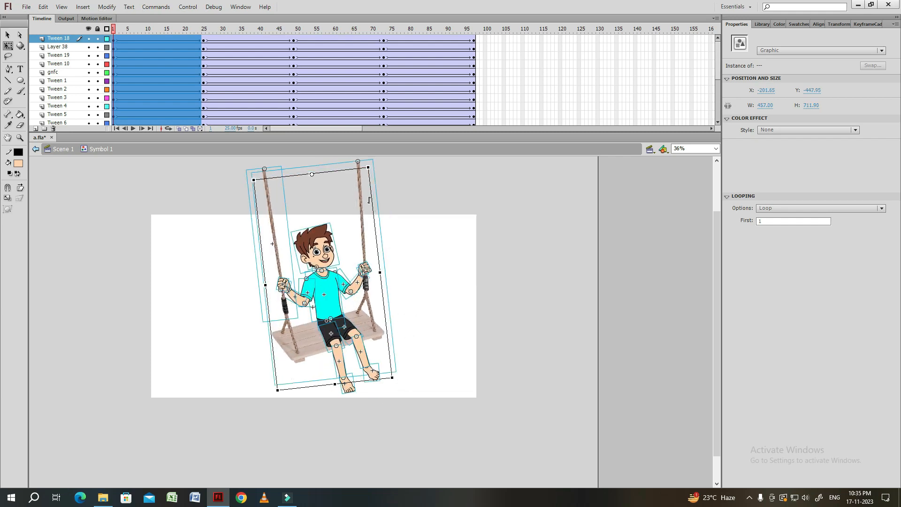
At frame 49, scale the boy and swing to 95% twice and rotate them so the seat swings backward
{"action": "left_click", "coordinate": [296, 55]}
{"action": "key", "text": "ctrl+alt+s"}
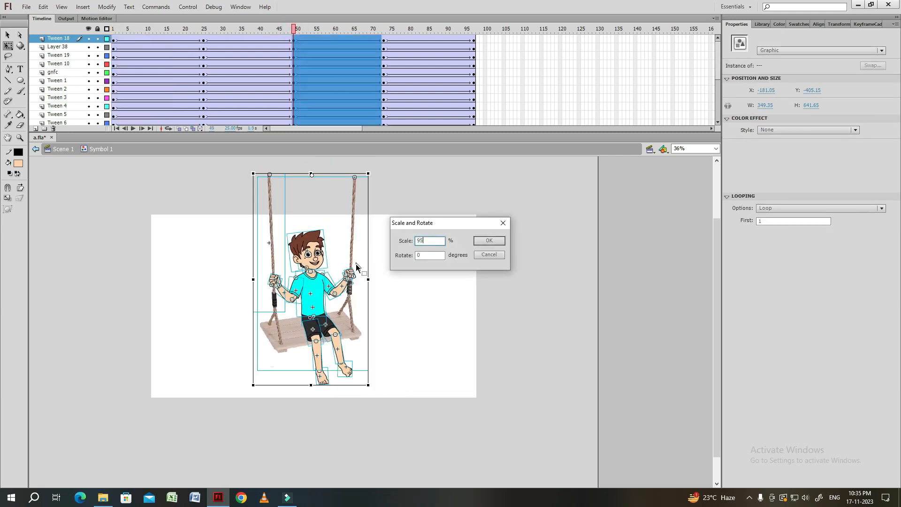
{"action": "type", "text": "95"}
{"action": "key", "text": "Return"}
{"action": "key", "text": "ctrl+alt+s"}
{"action": "key", "text": "Return"}
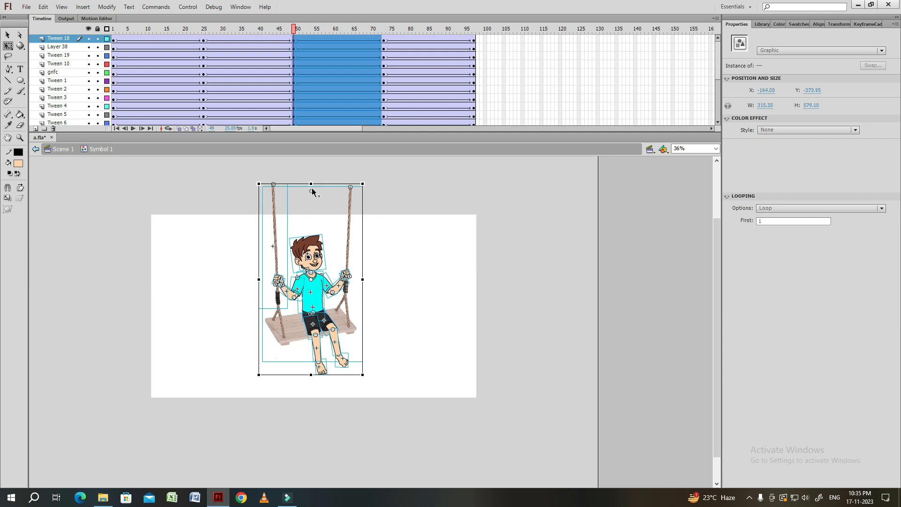
{"action": "left_click_drag", "start_coordinate": [367, 376], "coordinate": [342, 369]}
{"action": "left_click", "coordinate": [376, 350]}
Return to frame 1, show the rulers and place a horizontal guide at the height of the rope tops
{"action": "left_click_drag", "start_coordinate": [294, 31], "coordinate": [112, 67]}
{"action": "scroll", "coordinate": [407, 239], "scroll_direction": "up", "scroll_amount": 1}
{"action": "right_click", "coordinate": [399, 239]}
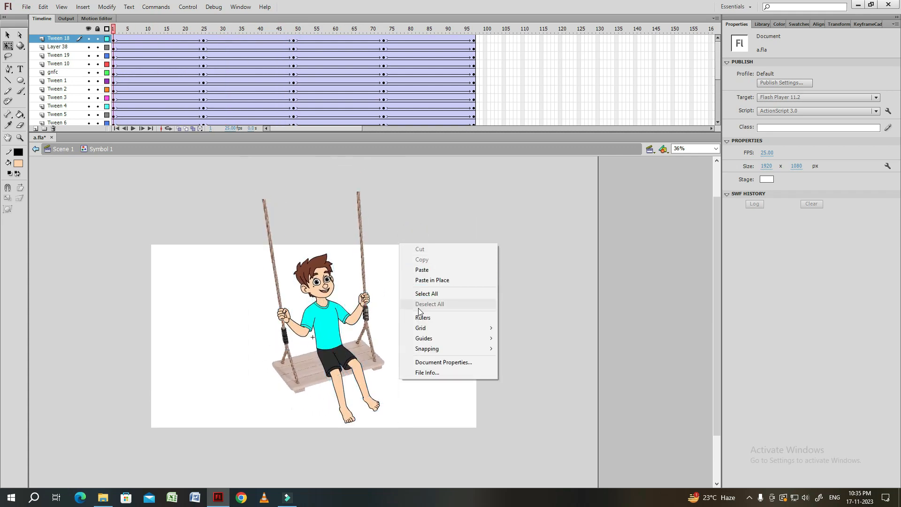
{"action": "left_click", "coordinate": [421, 319]}
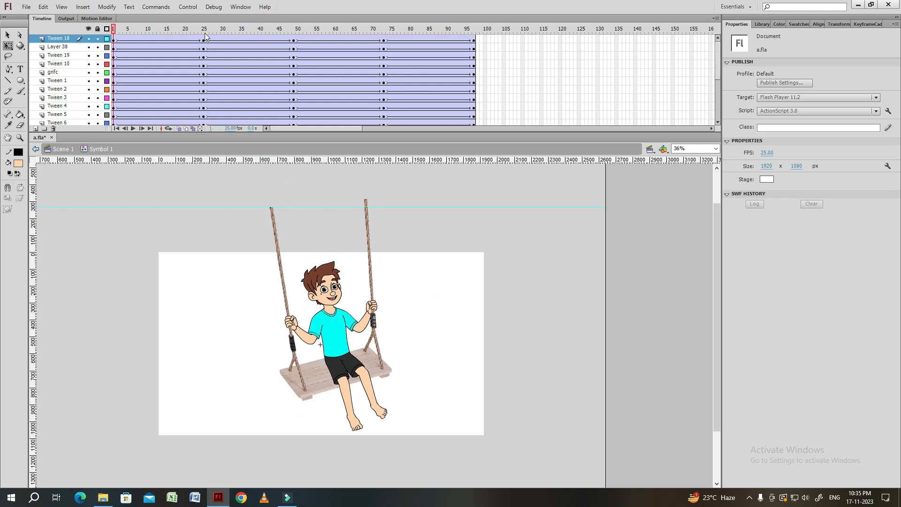
Shift the whole boy and swing slightly to the right at frame 1
{"action": "key", "text": "ctrl+a"}
{"action": "key", "text": "shift+Right"}
{"action": "key", "text": "shift+Right"}
Shift the whole boy and swing to the left and up at frame 49, bringing the rope tops towards the guide
{"action": "left_click_drag", "start_coordinate": [111, 33], "coordinate": [294, 42]}
{"action": "key", "text": "ctrl+a"}
{"action": "key", "text": "shift+Left"}
{"action": "key", "text": "shift+Left"}
{"action": "key", "text": "shift+Left"}
{"action": "key", "text": "shift+Left"}
{"action": "key", "text": "shift+Up"}
{"action": "key", "text": "shift+Up"}
{"action": "key", "text": "shift+Up"}
{"action": "key", "text": "shift+Up"}
Preview the swing and remove frames from the first two tween spans so their end keyframes fall at frames 15 and 30
{"action": "key", "text": "Return"}
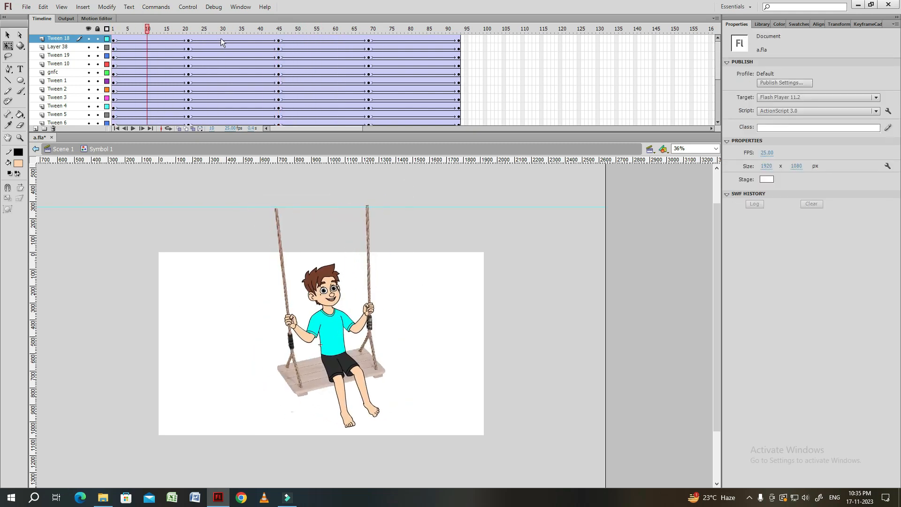
{"action": "key", "text": "shift+F5"}
{"action": "key", "text": "shift+F5"}
{"action": "key", "text": "shift+F5"}
{"action": "key", "text": "shift+F5"}
{"action": "key", "text": "shift+F5"}
{"action": "key", "text": "shift+F5"}
{"action": "left_click", "coordinate": [200, 31]}
{"action": "key", "text": "shift+F5"}
{"action": "key", "text": "shift+F5"}
{"action": "key", "text": "shift+F5"}
{"action": "key", "text": "shift+F5"}
{"action": "key", "text": "shift+F5"}
{"action": "key", "text": "shift+F5"}
{"action": "key", "text": "shift+F5"}
{"action": "key", "text": "shift+F5"}
{"action": "key", "text": "shift+F5"}
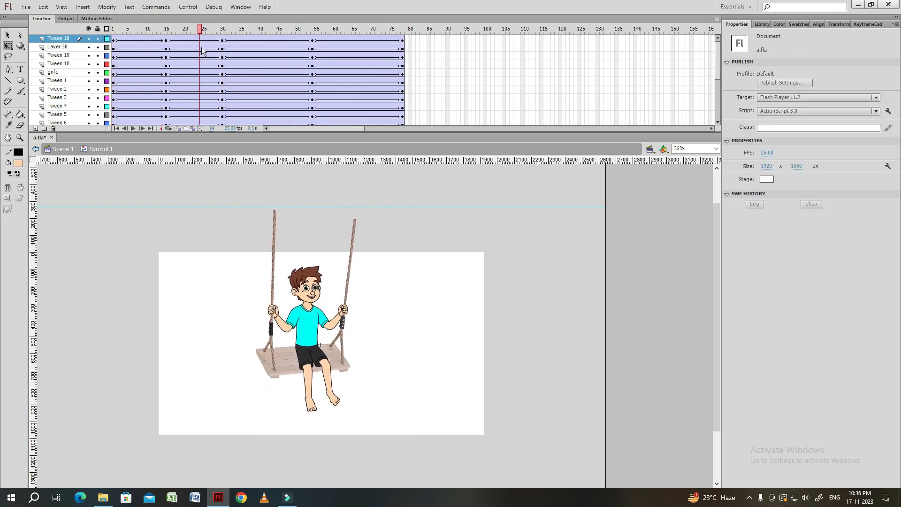
Shorten the remaining tween spans so the last three keyframes fall at frames 29, 43 and 57
{"action": "left_click", "coordinate": [234, 41]}
{"action": "key", "text": "shift+F5"}
{"action": "key", "text": "shift+F5"}
{"action": "key", "text": "shift+F5"}
{"action": "key", "text": "shift+F5"}
{"action": "key", "text": "shift+F5"}
{"action": "key", "text": "shift+F5"}
{"action": "key", "text": "shift+F5"}
{"action": "key", "text": "shift+F5"}
{"action": "key", "text": "shift+F5"}
{"action": "key", "text": "shift+F5"}
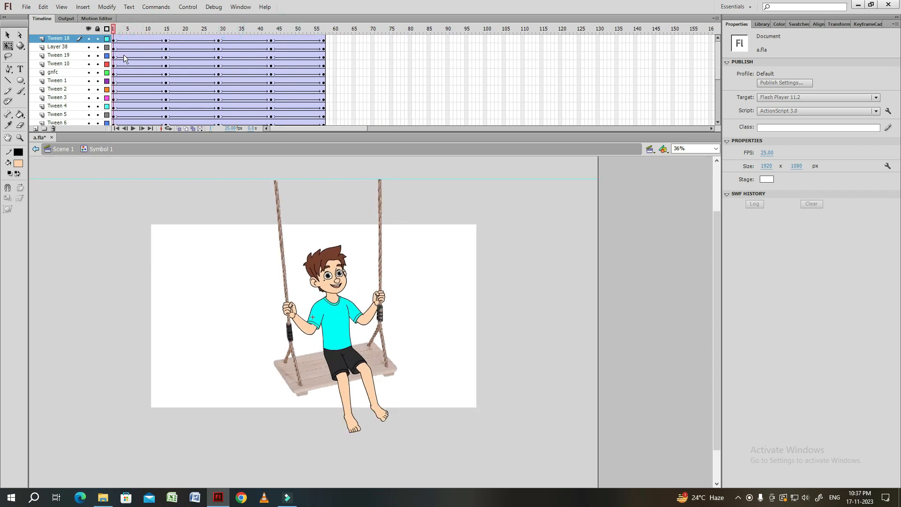
At frame 1, move the whole swing up slightly and rotate it further forward
{"action": "key", "text": "ctrl+a"}
{"action": "left_click_drag", "start_coordinate": [337, 301], "coordinate": [336, 290]}
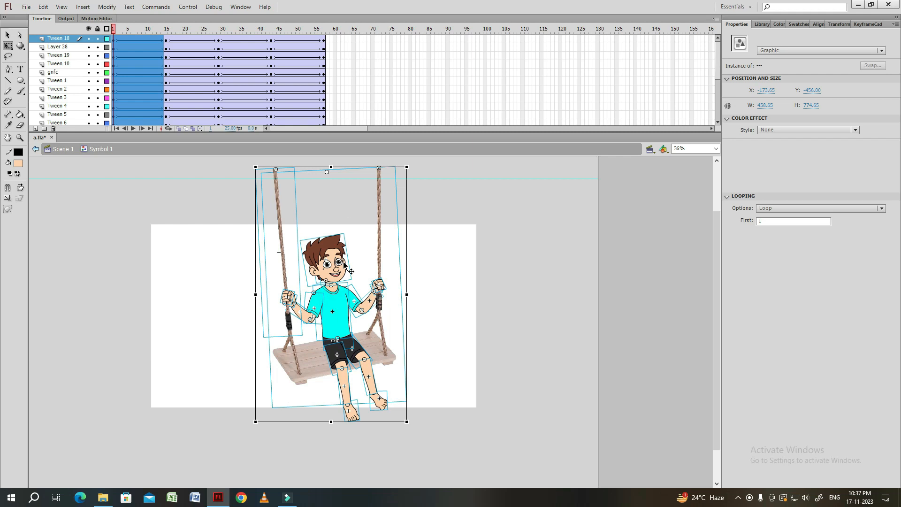
{"action": "left_click_drag", "start_coordinate": [410, 419], "coordinate": [451, 338]}
{"action": "left_click", "coordinate": [450, 338]}
At frame 29, rotate the whole swing slightly further backward and play the animation
{"action": "left_click_drag", "start_coordinate": [112, 31], "coordinate": [174, 30]}
{"action": "left_click_drag", "start_coordinate": [180, 30], "coordinate": [219, 30]}
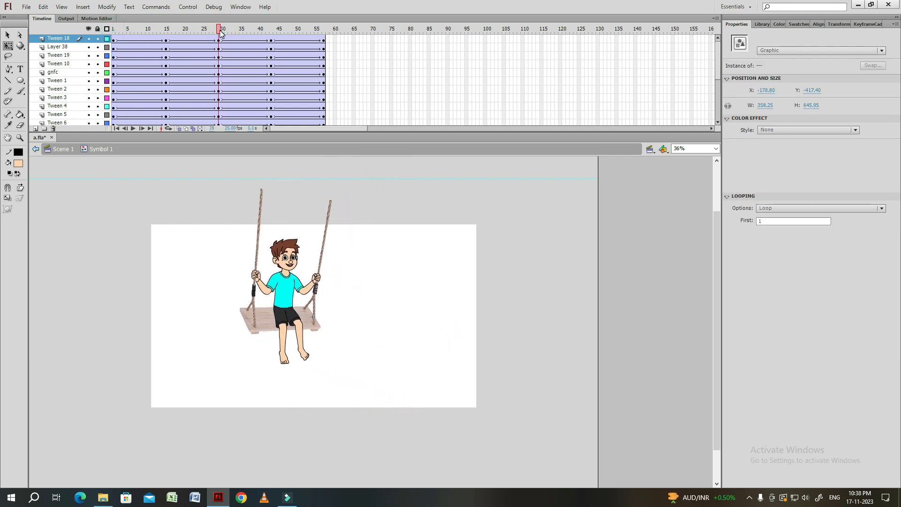
{"action": "key", "text": "ctrl+a"}
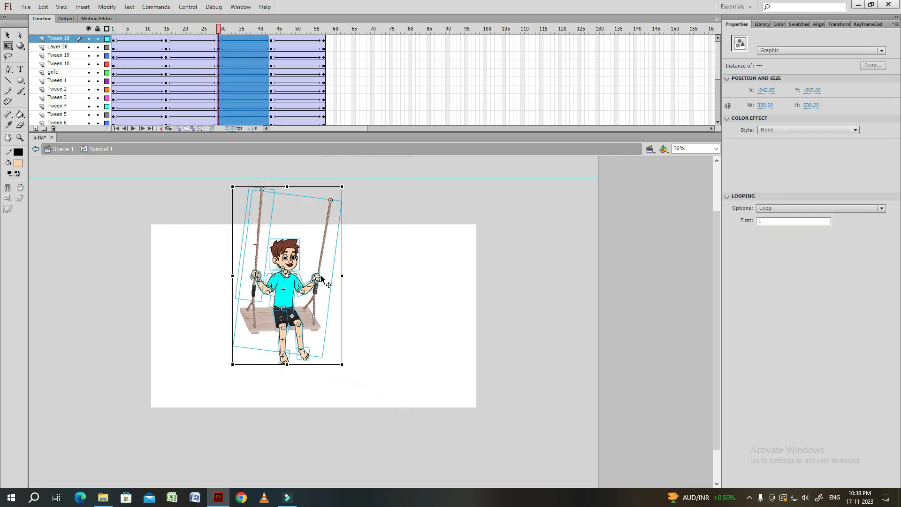
{"action": "left_click_drag", "start_coordinate": [346, 360], "coordinate": [344, 362]}
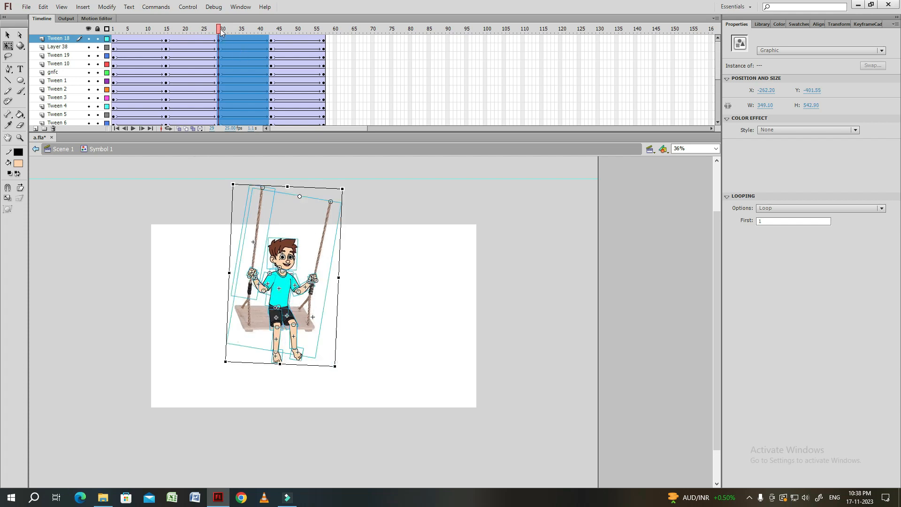
{"action": "key", "text": "Return"}
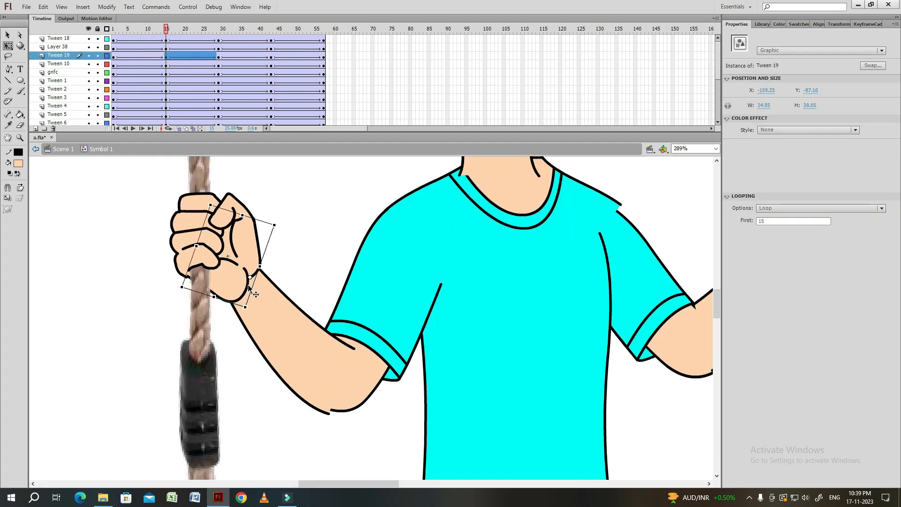
At frame 15, realign the wrist and forearm of the arm holding the left-hand rope
{"action": "left_click", "coordinate": [293, 277]}
{"action": "left_click", "coordinate": [243, 276]}
{"action": "left_click", "coordinate": [277, 257]}
{"action": "left_click", "coordinate": [313, 379]}
{"action": "left_click", "coordinate": [279, 260]}
{"action": "left_click_drag", "start_coordinate": [311, 359], "coordinate": [311, 358]}
{"action": "left_click", "coordinate": [372, 298]}
{"action": "left_click", "coordinate": [343, 262]}
Reposition the boy's head and neck over the shirt collar at frame 15, comparing with frame 1
{"action": "left_click_drag", "start_coordinate": [598, 266], "coordinate": [385, 289]}
{"action": "left_click", "coordinate": [434, 249]}
{"action": "left_click_drag", "start_coordinate": [434, 249], "coordinate": [442, 352]}
{"action": "left_click", "coordinate": [213, 247]}
{"action": "left_click", "coordinate": [284, 247], "text": "shift"}
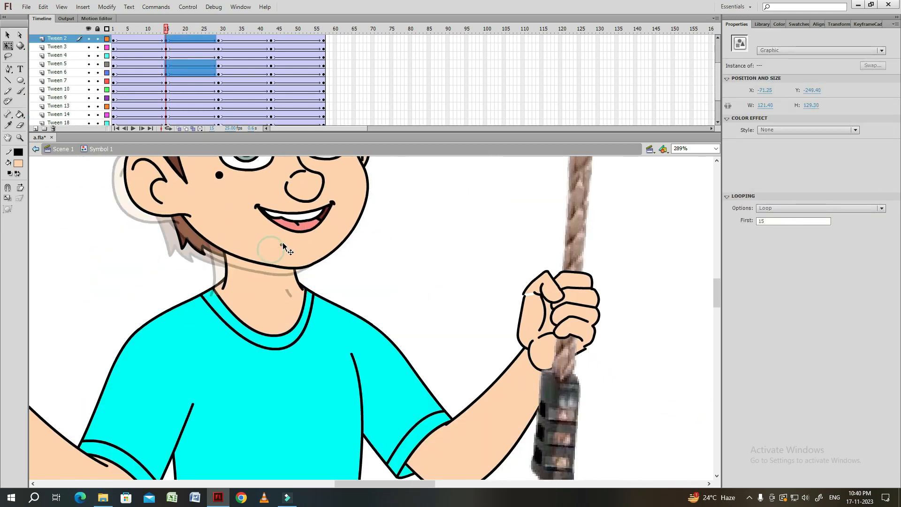
{"action": "left_click", "coordinate": [113, 29]}
{"action": "left_click", "coordinate": [167, 29]}
{"action": "left_click", "coordinate": [177, 236]}
{"action": "left_click", "coordinate": [273, 244], "text": "shift"}
{"action": "left_click_drag", "start_coordinate": [273, 244], "coordinate": [276, 247]}
{"action": "left_click", "coordinate": [375, 256]}
At frame 15, realign the hand and forearm of the arm holding the right-hand rope
{"action": "left_click_drag", "start_coordinate": [487, 451], "coordinate": [368, 368]}
{"action": "left_click", "coordinate": [361, 256]}
{"action": "left_click", "coordinate": [413, 260]}
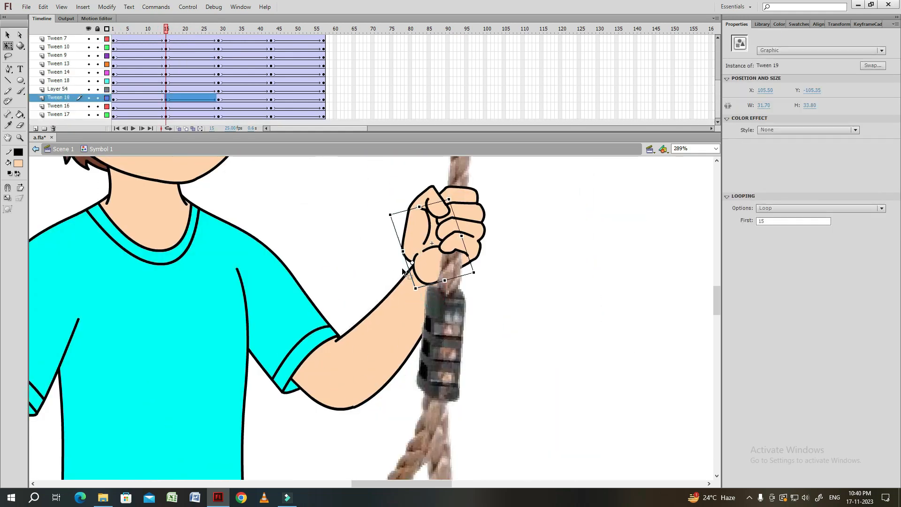
{"action": "left_click", "coordinate": [405, 274]}
{"action": "left_click", "coordinate": [322, 418]}
Fit the left-hand forearm to its sleeve and wrist at frame 15
{"action": "key", "text": "ctrl+minus"}
{"action": "left_click_drag", "start_coordinate": [322, 400], "coordinate": [312, 287]}
{"action": "left_click", "coordinate": [148, 249]}
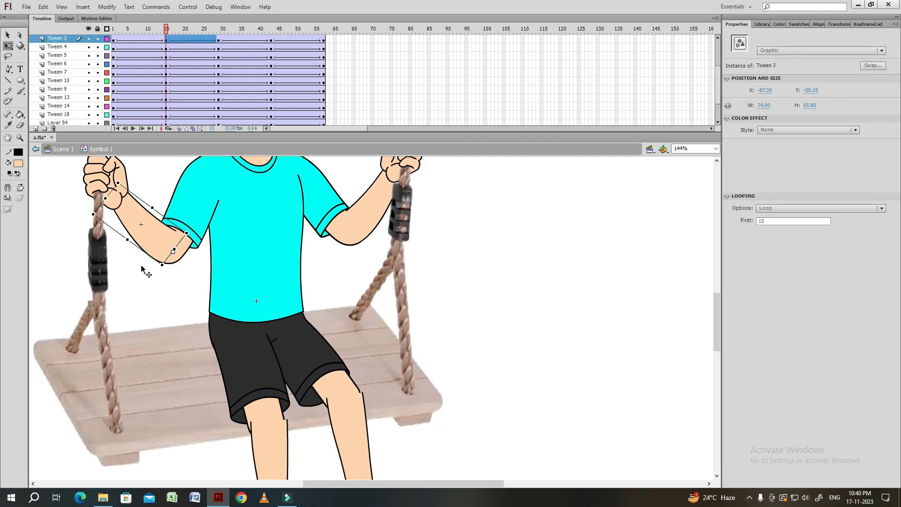
{"action": "left_click", "coordinate": [132, 274]}
Adjust the left-hand foot and lower leg at frame 15 so their outlines meet at the ankle
{"action": "left_click_drag", "start_coordinate": [338, 357], "coordinate": [316, 237]}
{"action": "left_click", "coordinate": [237, 286]}
{"action": "left_click", "coordinate": [270, 436]}
{"action": "key", "text": "ctrl+equal"}
{"action": "mouse_move", "coordinate": [376, 296]}
{"action": "left_mouse_down"}
{"action": "mouse_move", "coordinate": [370, 307]}
{"action": "mouse_move", "coordinate": [370, 297]}
{"action": "left_mouse_up"}
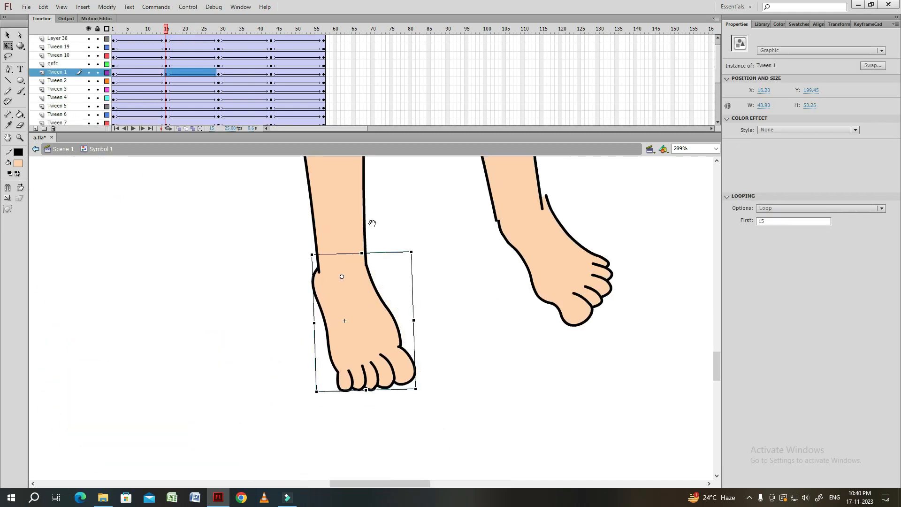
{"action": "left_click_drag", "start_coordinate": [372, 224], "coordinate": [369, 425]}
{"action": "left_click", "coordinate": [342, 272], "text": "shift"}
{"action": "left_click_drag", "start_coordinate": [342, 272], "coordinate": [335, 276]}
Shift the right-hand foot and lower leg at frame 15 to close their joints and return to the whole character
{"action": "left_click_drag", "start_coordinate": [498, 305], "coordinate": [343, 167]}
{"action": "left_click_drag", "start_coordinate": [454, 342], "coordinate": [443, 350]}
{"action": "left_click_drag", "start_coordinate": [413, 206], "coordinate": [419, 358]}
{"action": "left_click_drag", "start_coordinate": [402, 264], "coordinate": [394, 273]}
{"action": "key", "text": "ctrl+minus"}
{"action": "key", "text": "ctrl+minus"}
{"action": "left_click", "coordinate": [455, 316]}
{"action": "key", "text": "ctrl+minus"}
Preview the swing and copy the corrected frame 15 pose on all layers to frame 43
{"action": "left_click", "coordinate": [114, 29]}
{"action": "key", "text": "Return"}
{"action": "left_click", "coordinate": [167, 30]}
{"action": "left_click", "coordinate": [271, 31]}
{"action": "left_click", "coordinate": [167, 31]}
{"action": "left_click_drag", "start_coordinate": [167, 117], "coordinate": [166, 40]}
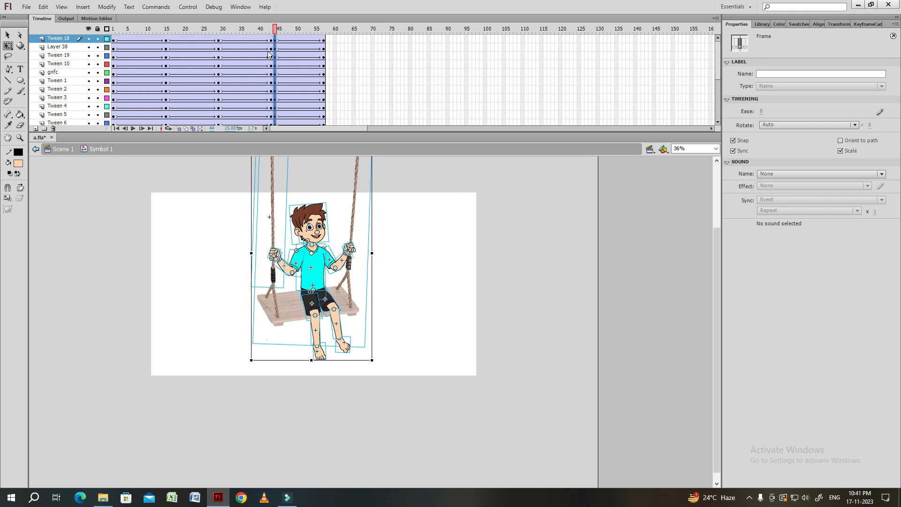
Play the updated swing animation, return to frame 1 and save the file
{"action": "left_click_drag", "start_coordinate": [112, 40], "coordinate": [305, 118]}
{"action": "key", "text": "Return"}
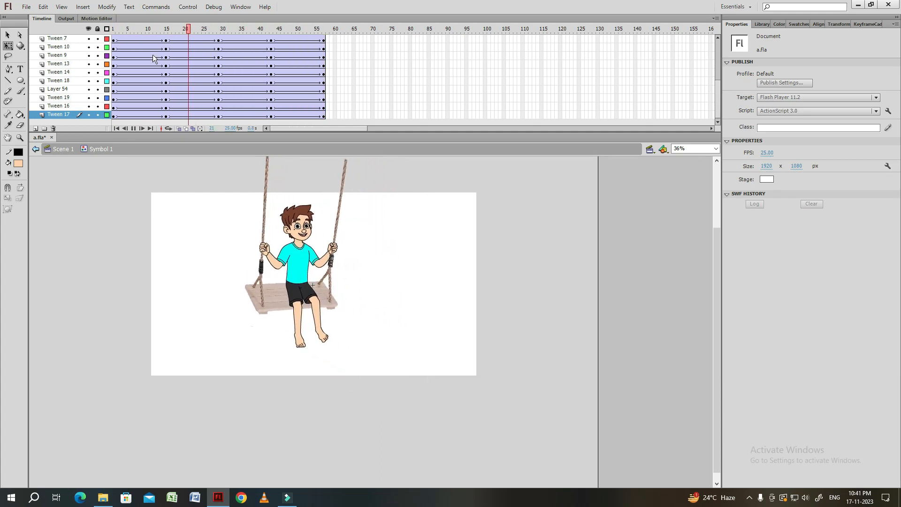
{"action": "left_click", "coordinate": [115, 29]}
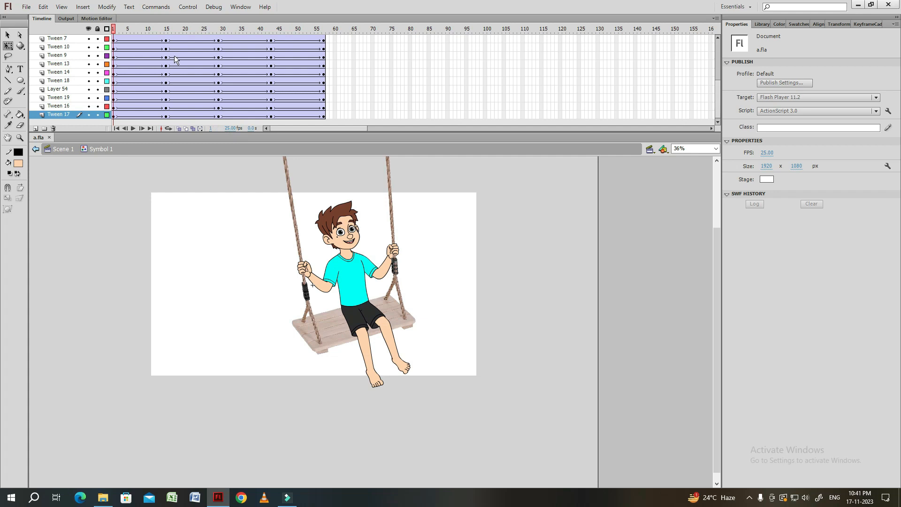
Lower the whole boy and swing at the middle keyframes, frames 15 and 43, to form a pendulum arc
{"action": "left_click", "coordinate": [166, 29]}
{"action": "key", "text": "ctrl+a"}
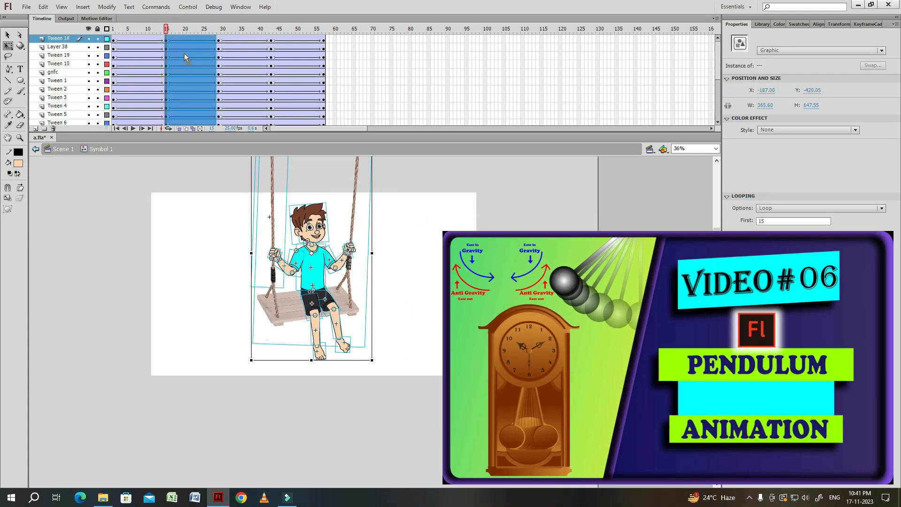
{"action": "left_click_drag", "start_coordinate": [166, 29], "coordinate": [113, 29]}
{"action": "key", "text": "Return"}
{"action": "left_click", "coordinate": [164, 51]}
{"action": "key", "text": "ctrl+a"}
{"action": "left_click", "coordinate": [271, 29]}
{"action": "key", "text": "ctrl+a"}
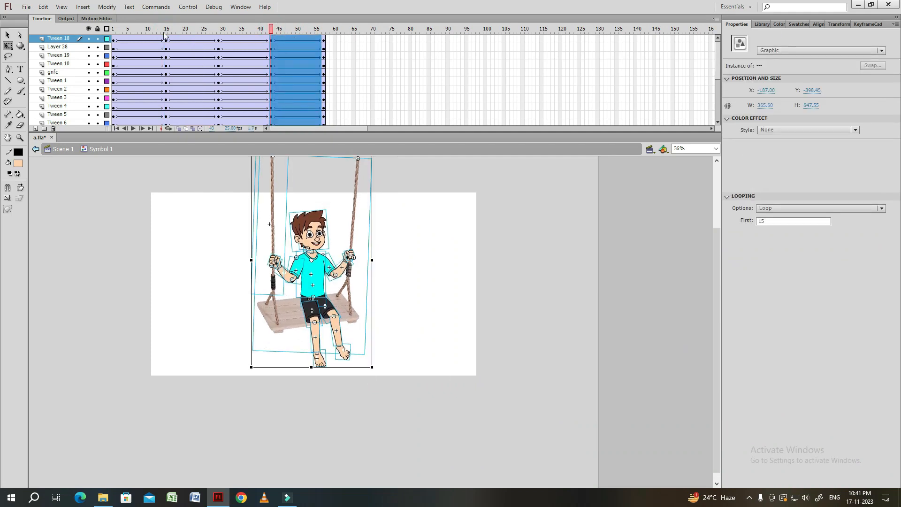
Preview the swing from the start and set the tween ease to 80 out on all layers between frames 15 and 29
{"action": "left_click", "coordinate": [115, 29]}
{"action": "key", "text": "Return"}
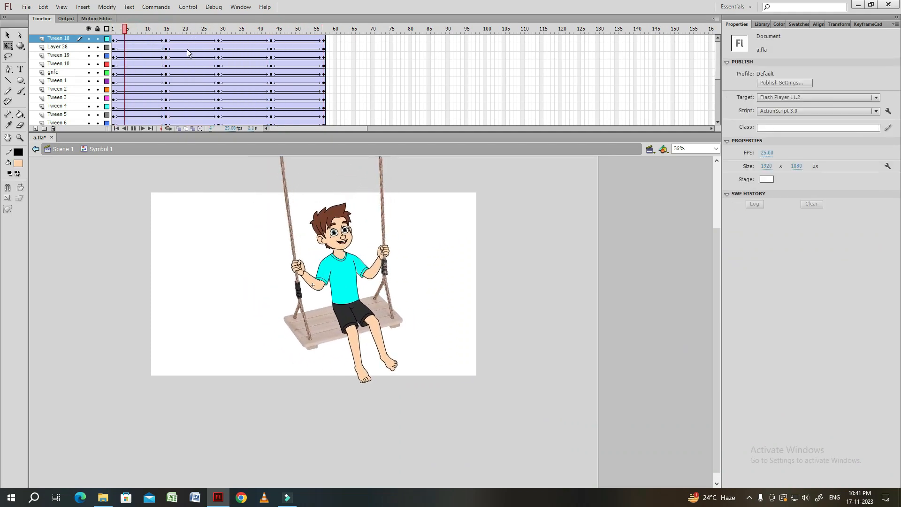
{"action": "left_click", "coordinate": [167, 30]}
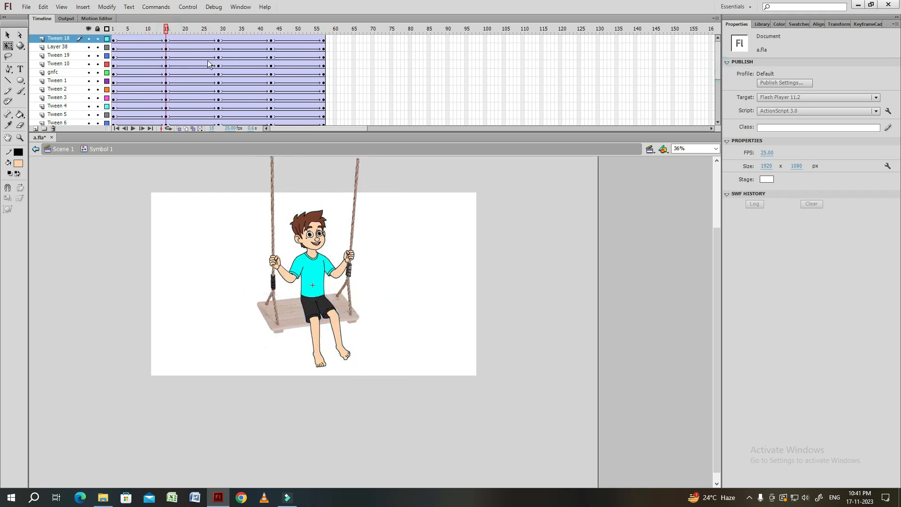
{"action": "left_click_drag", "start_coordinate": [185, 41], "coordinate": [196, 165]}
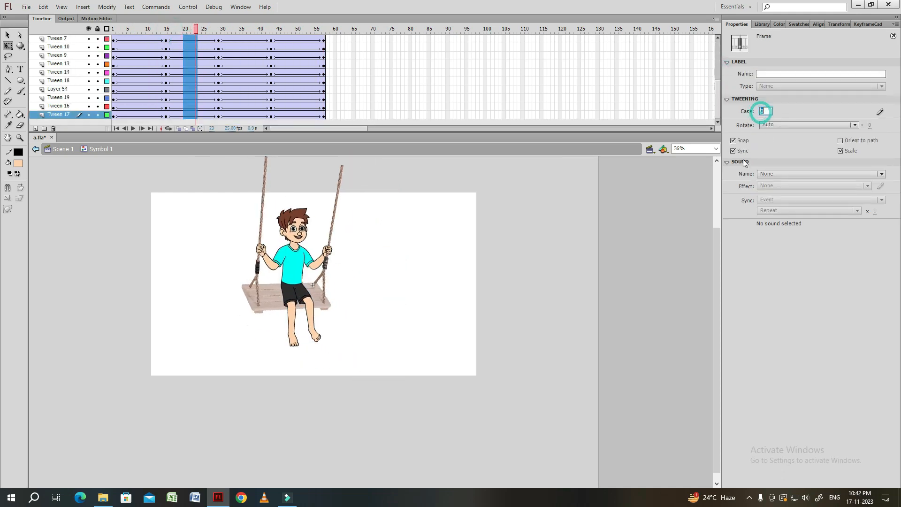
{"action": "key", "text": "Return"}
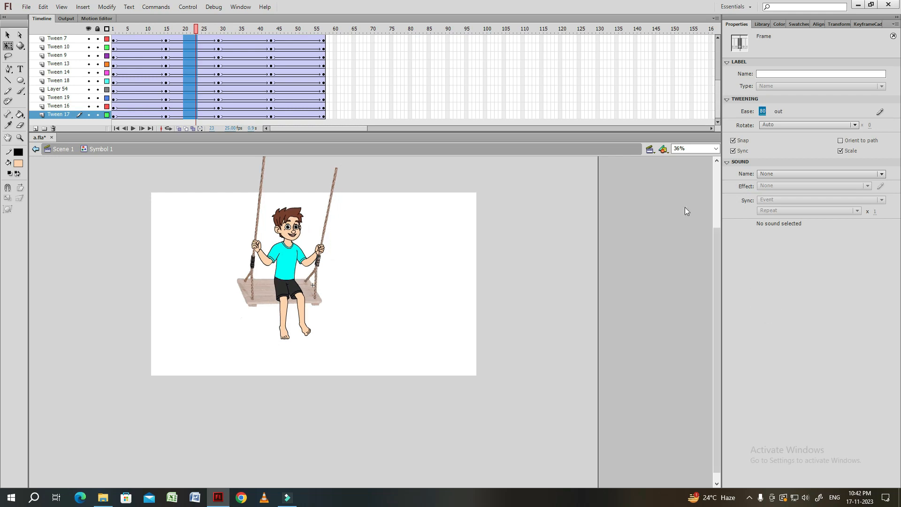
Set the tween ease to -80 in on all layers between frames 1 and 15
{"action": "left_click_drag", "start_coordinate": [141, 119], "coordinate": [153, 23]}
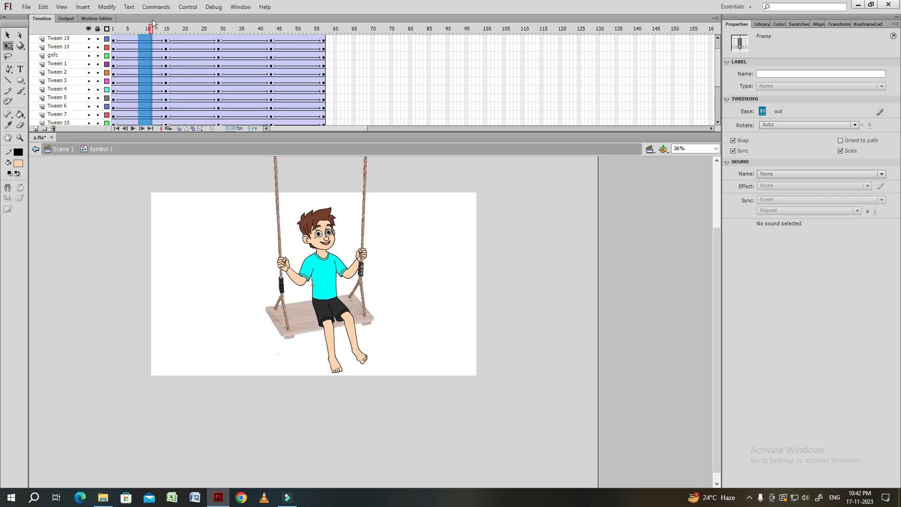
{"action": "type", "text": "-"}
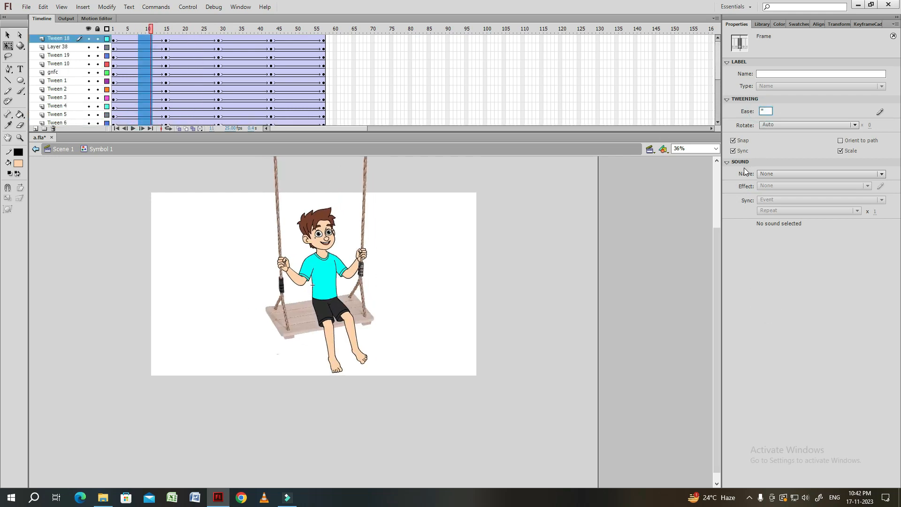
{"action": "type", "text": "80"}
{"action": "key", "text": "Return"}
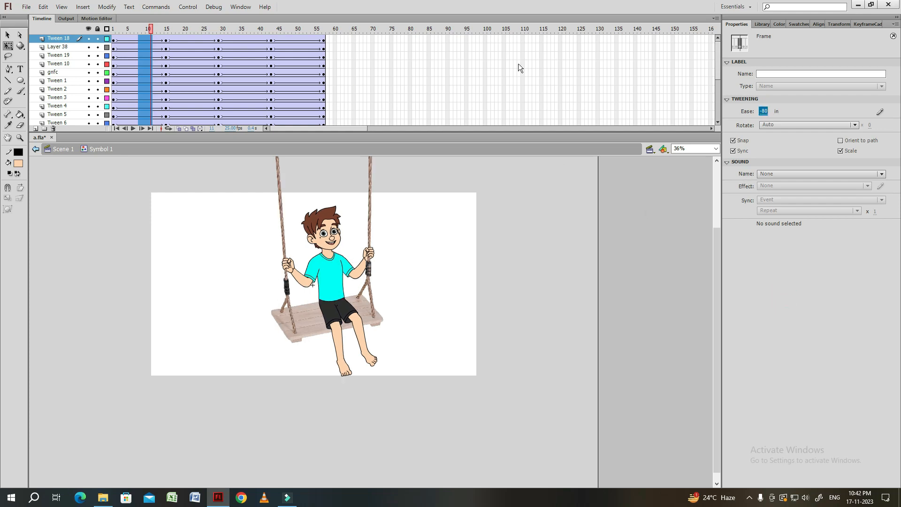
Ease the returning swing on all layers, using -80 between frames 29 and 43 and 80 between frames 43 and 57
{"action": "left_click_drag", "start_coordinate": [242, 40], "coordinate": [253, 182]}
{"action": "type", "text": "-80"}
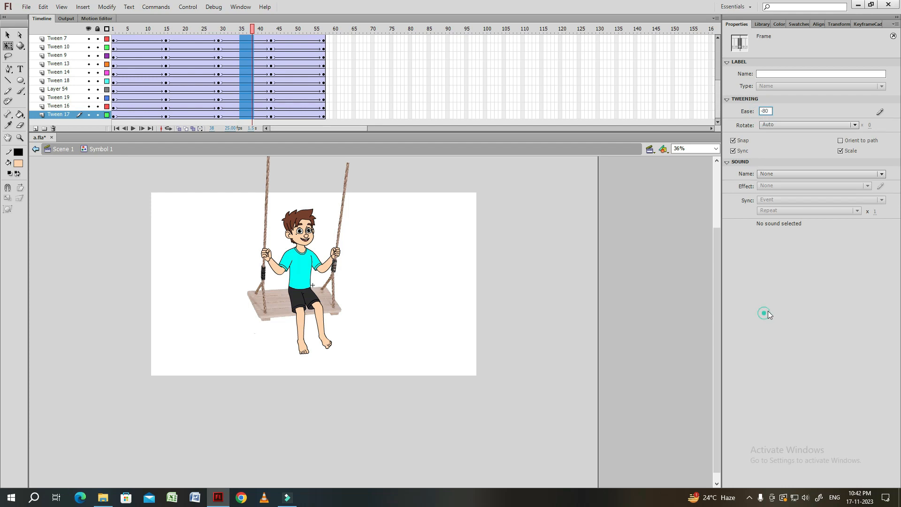
{"action": "key", "text": "Return"}
{"action": "left_click_drag", "start_coordinate": [297, 116], "coordinate": [309, 22]}
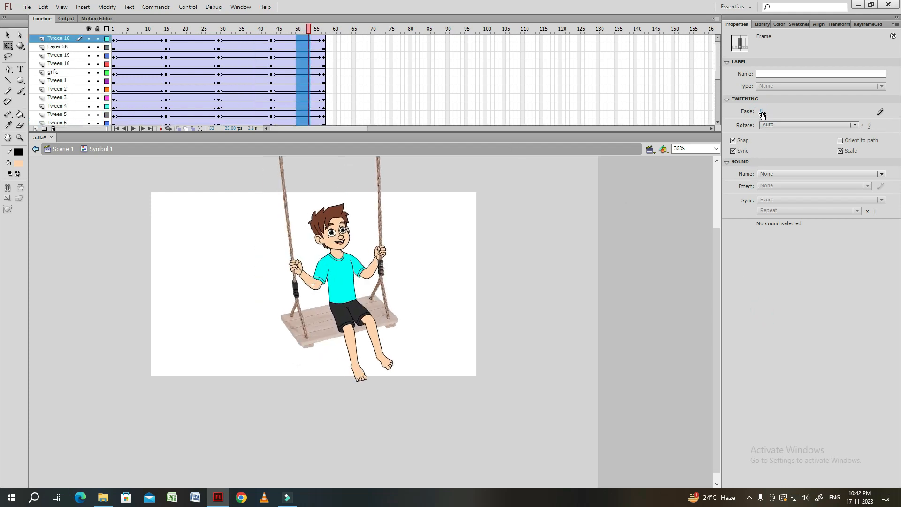
{"action": "type", "text": "80"}
{"action": "key", "text": "Return"}
Play the eased swing and inspect the whole figure at the middle keyframes, frames 15 and 43
{"action": "left_click", "coordinate": [123, 28]}
{"action": "key", "text": "Return"}
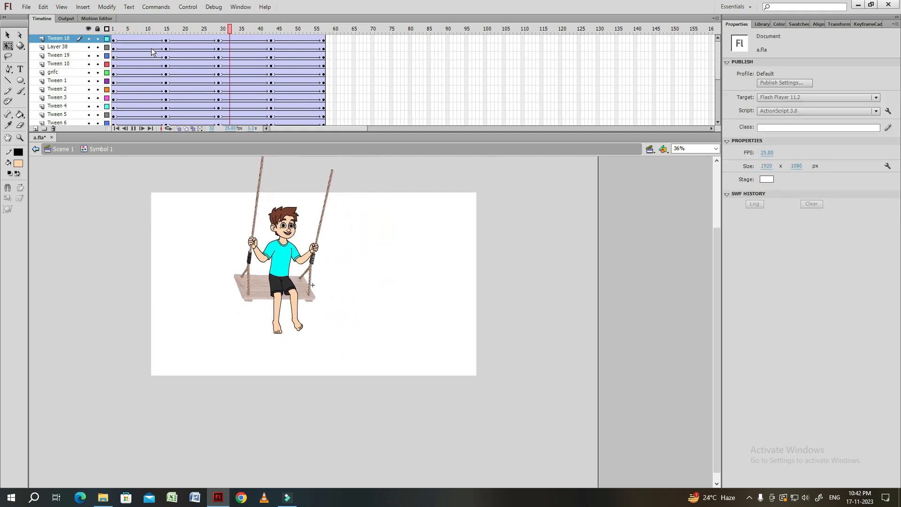
{"action": "left_click", "coordinate": [167, 29]}
{"action": "key", "text": "ctrl+a"}
{"action": "left_click_drag", "start_coordinate": [278, 29], "coordinate": [271, 29]}
{"action": "left_click_drag", "start_coordinate": [166, 29], "coordinate": [92, 50]}
{"action": "key", "text": "Return"}
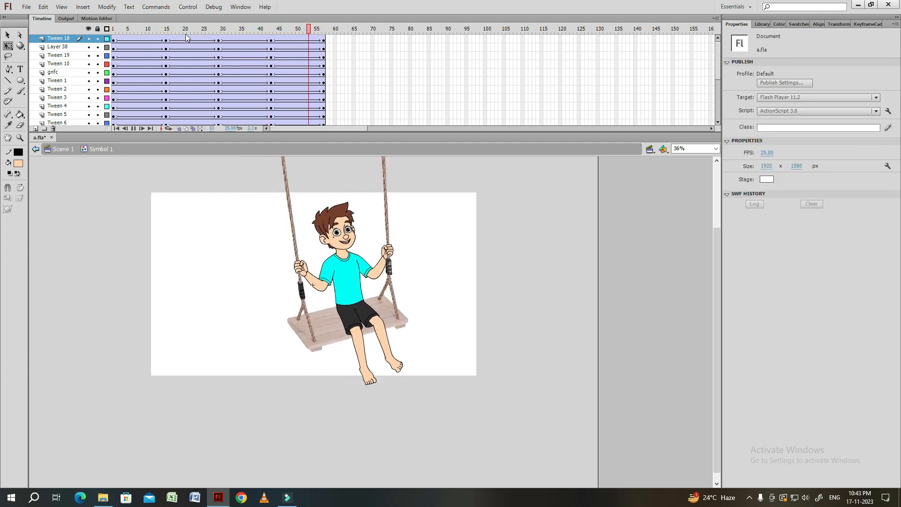
Apply Scale and Rotate to the whole boy and swing at two keyframes and replay the animation
{"action": "key", "text": "Return"}
{"action": "key", "text": "ctrl+a"}
{"action": "key", "text": "ctrl+alt+s"}
{"action": "key", "text": "Return"}
{"action": "left_click_drag", "start_coordinate": [219, 29], "coordinate": [111, 81]}
{"action": "key", "text": "ctrl+a"}
{"action": "key", "text": "ctrl+alt+s"}
{"action": "key", "text": "Return"}
{"action": "key", "text": "Return"}
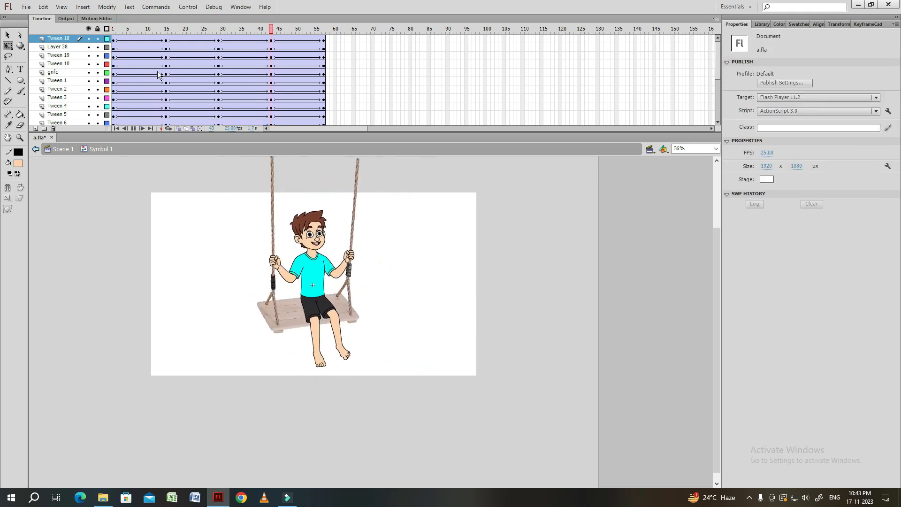
Reposition the whole boy and swing slightly at frame 15, replay the motion and go to frame 29
{"action": "left_click", "coordinate": [151, 31]}
{"action": "left_click", "coordinate": [167, 30]}
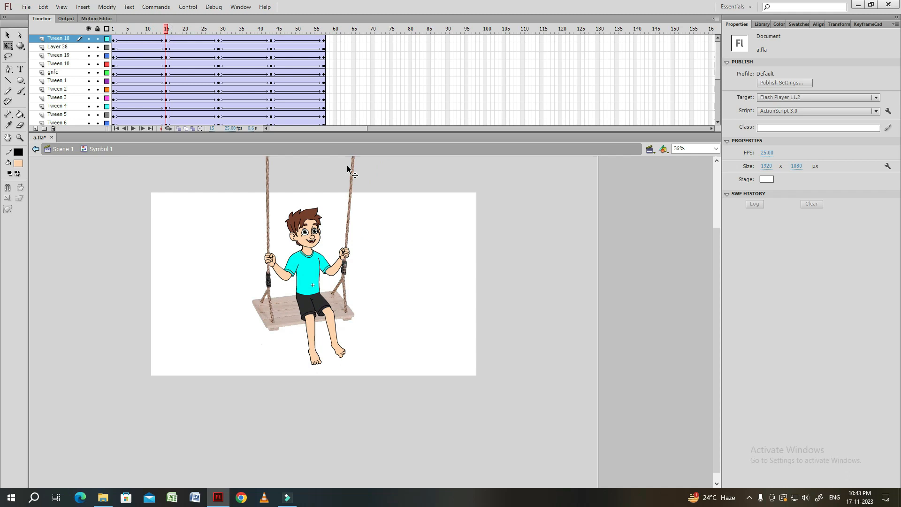
{"action": "key", "text": "ctrl+a"}
{"action": "key", "text": "Return"}
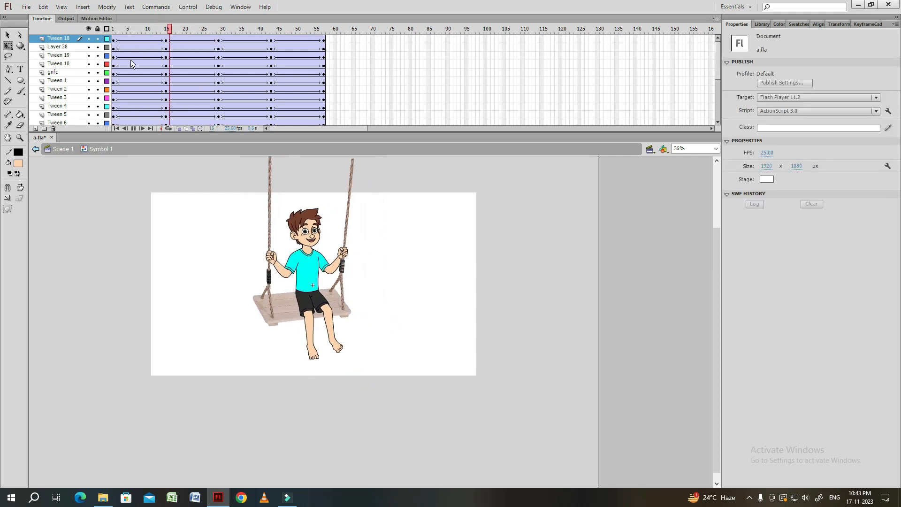
{"action": "left_click", "coordinate": [218, 28]}
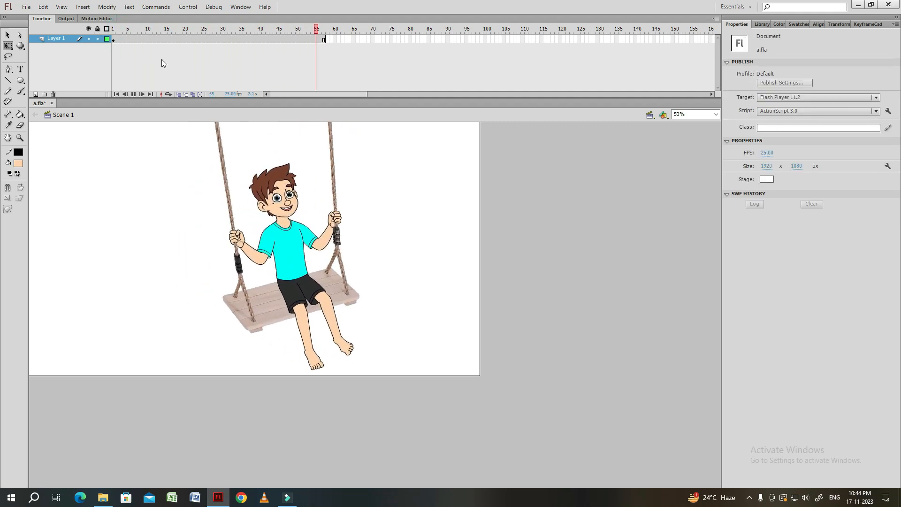
Reopen the swing symbol from the main scene and examine the ease setting of each tween span through frame 57
{"action": "left_click", "coordinate": [292, 246]}
{"action": "double_click", "coordinate": [292, 246]}
{"action": "left_click", "coordinate": [143, 243]}
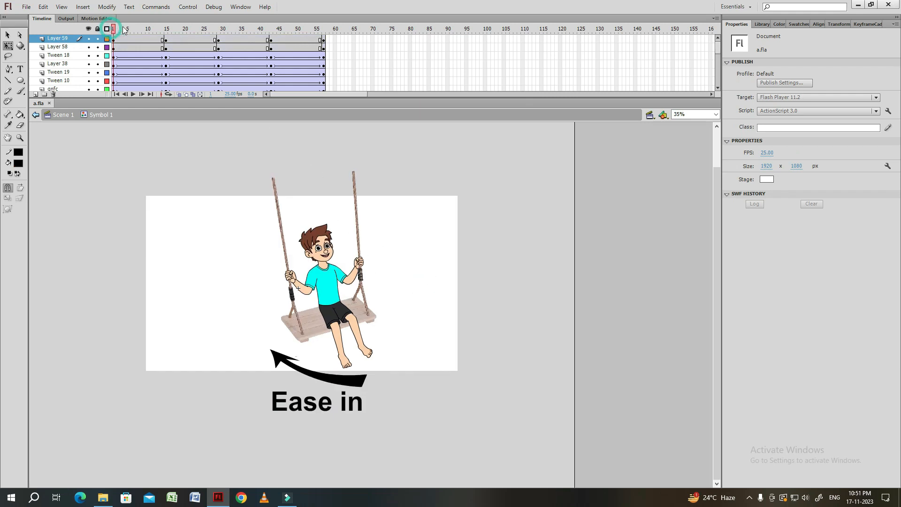
{"action": "left_click_drag", "start_coordinate": [131, 29], "coordinate": [112, 37]}
{"action": "left_click", "coordinate": [147, 57]}
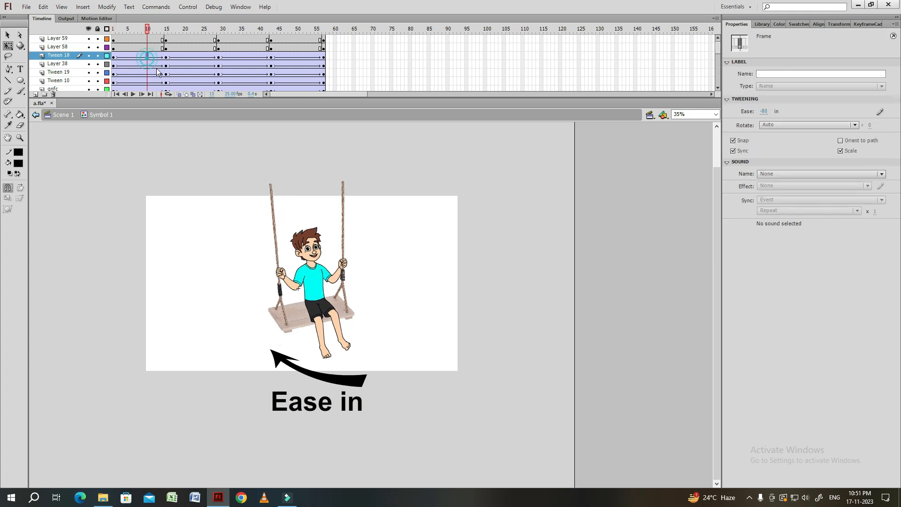
{"action": "left_click_drag", "start_coordinate": [150, 33], "coordinate": [166, 74]}
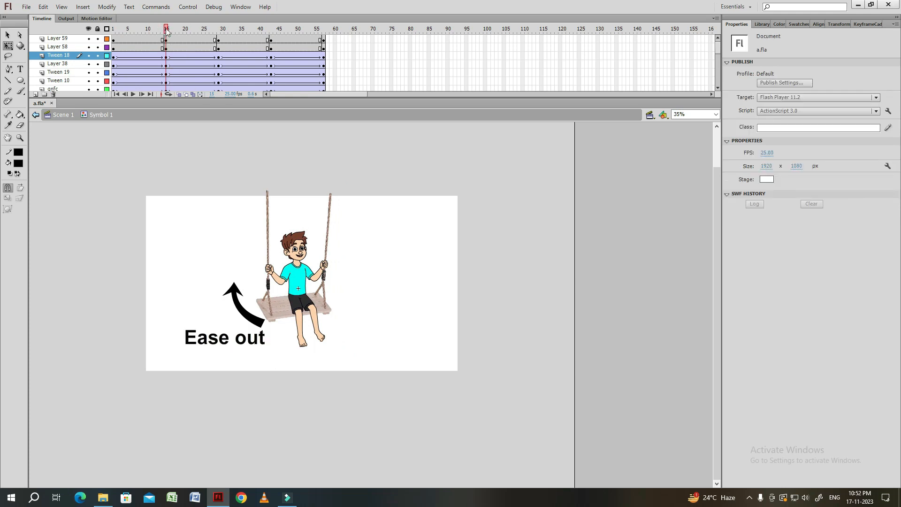
{"action": "mouse_move", "coordinate": [175, 31]}
{"action": "left_mouse_down"}
{"action": "mouse_move", "coordinate": [201, 33]}
{"action": "mouse_move", "coordinate": [166, 37]}
{"action": "left_mouse_up"}
{"action": "left_click", "coordinate": [191, 59]}
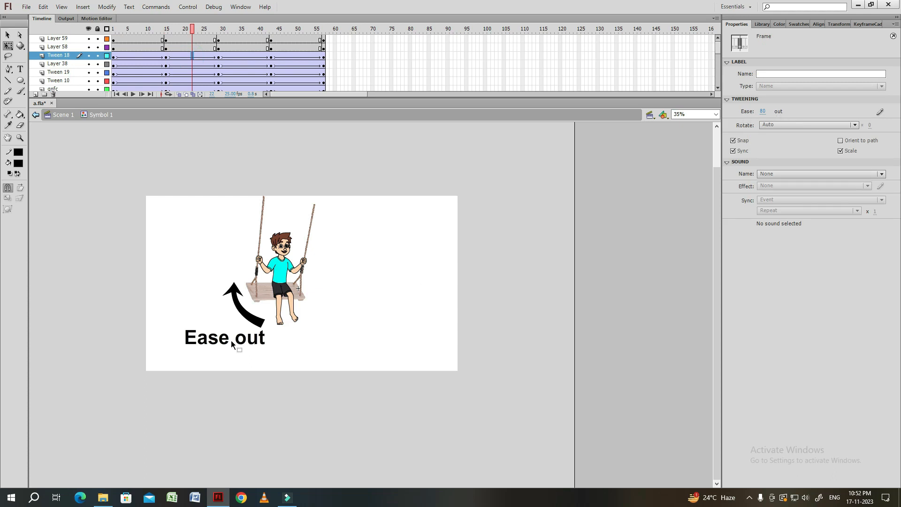
{"action": "left_click_drag", "start_coordinate": [178, 32], "coordinate": [271, 42]}
{"action": "left_click", "coordinate": [242, 57]}
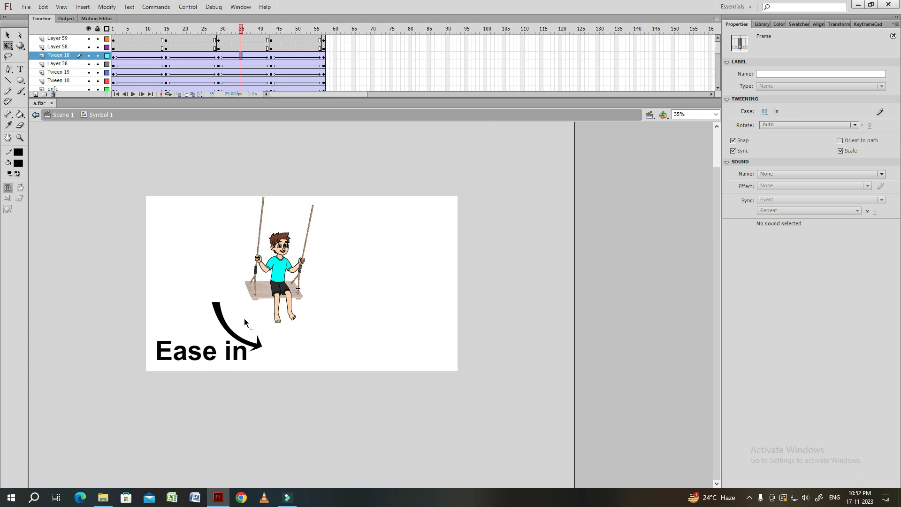
{"action": "left_click_drag", "start_coordinate": [240, 32], "coordinate": [290, 31]}
{"action": "left_click", "coordinate": [352, 396]}
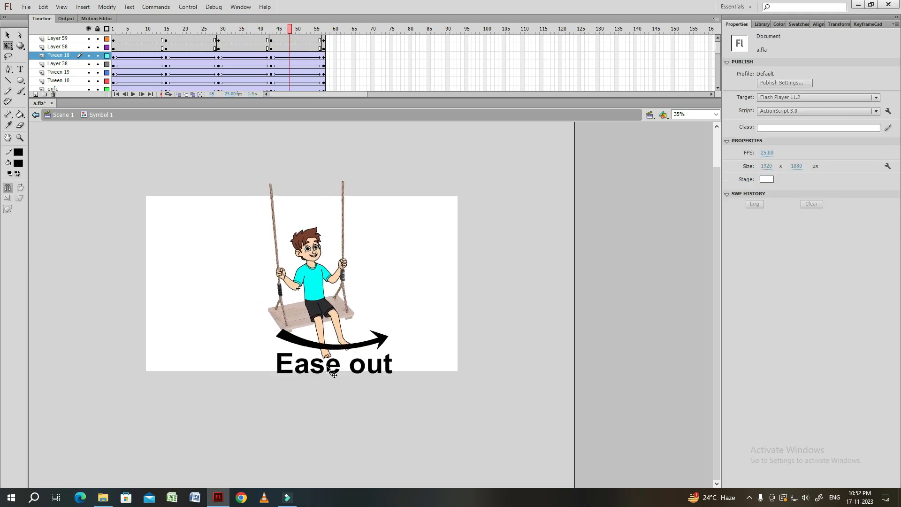
{"action": "left_click", "coordinate": [298, 56]}
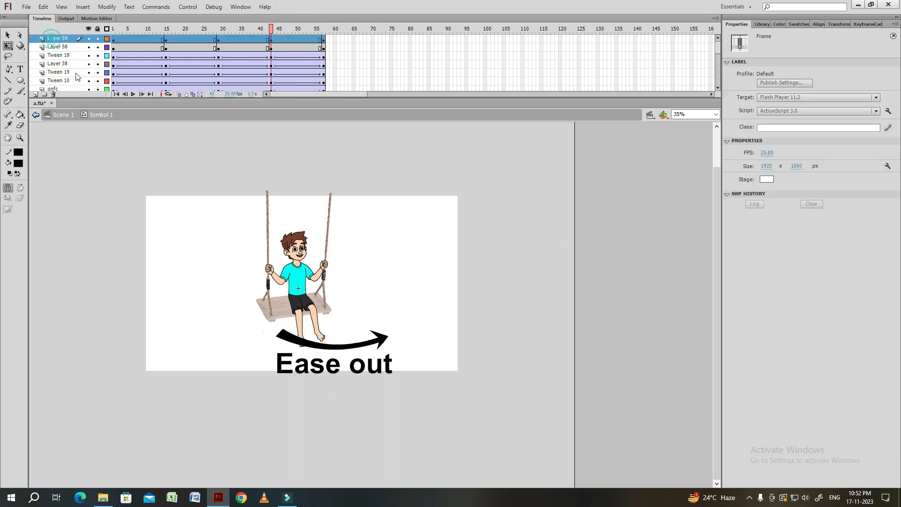
Play the swing, save the file and check the leg poses between frames 1 and 15
{"action": "key", "text": "Return"}
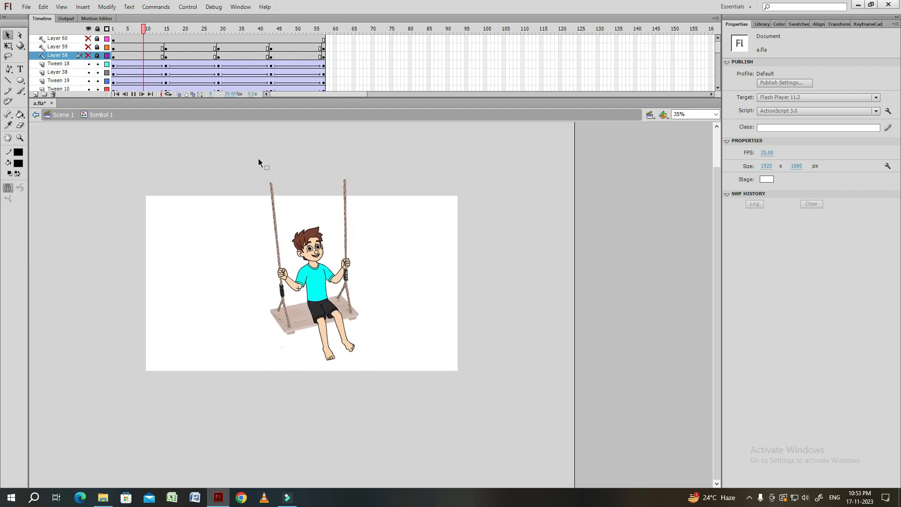
{"action": "left_click", "coordinate": [115, 29]}
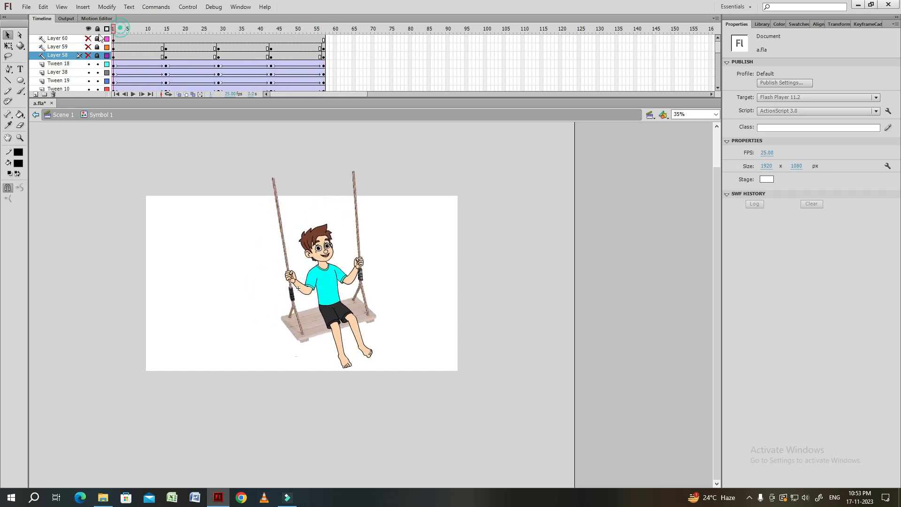
{"action": "left_click", "coordinate": [329, 287]}
{"action": "key", "text": "ctrl+="}
{"action": "left_click", "coordinate": [255, 332]}
{"action": "left_click_drag", "start_coordinate": [255, 332], "coordinate": [241, 260]}
{"action": "key", "text": "ctrl+s"}
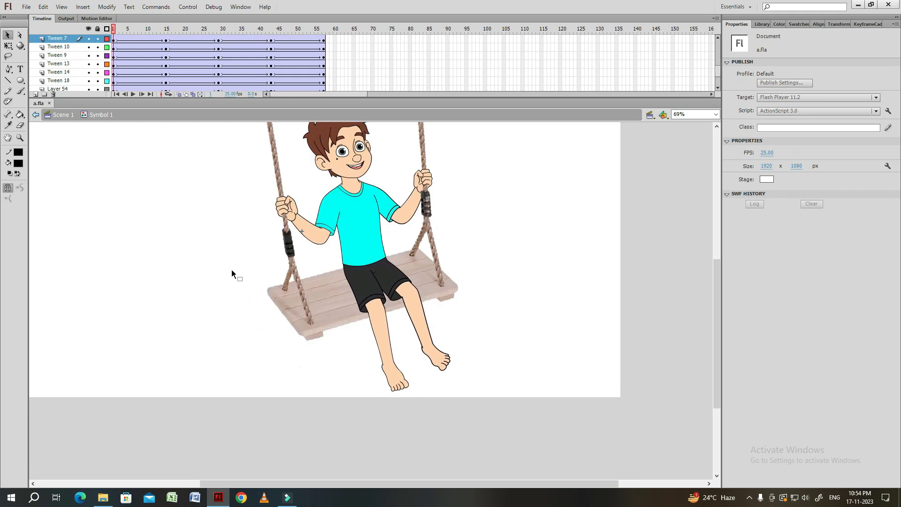
{"action": "left_click_drag", "start_coordinate": [248, 211], "coordinate": [229, 232]}
{"action": "left_click", "coordinate": [167, 29]}
{"action": "left_click_drag", "start_coordinate": [168, 30], "coordinate": [113, 41]}
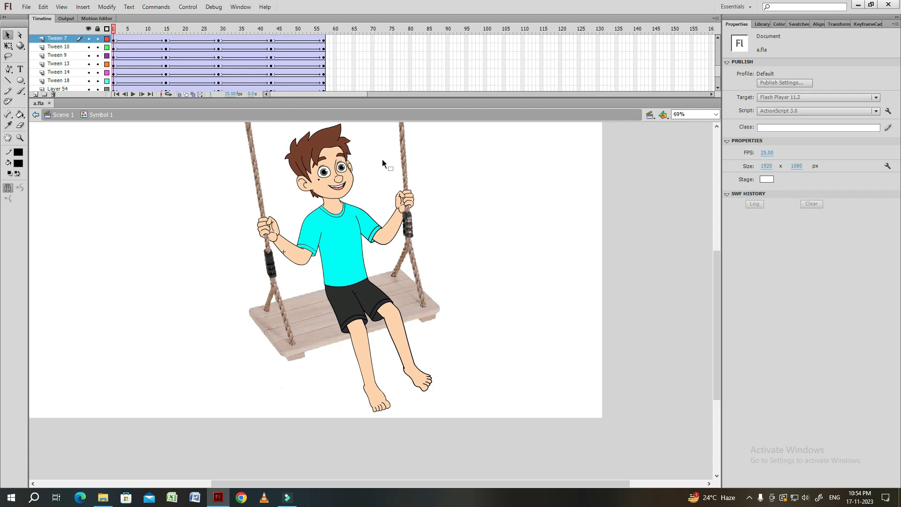
Bend both of the boy's lower legs backward at frame 1 and reattach the feet at the ankles
{"action": "left_click", "coordinate": [363, 355]}
{"action": "left_click_drag", "start_coordinate": [342, 376], "coordinate": [318, 336]}
{"action": "key", "text": "q"}
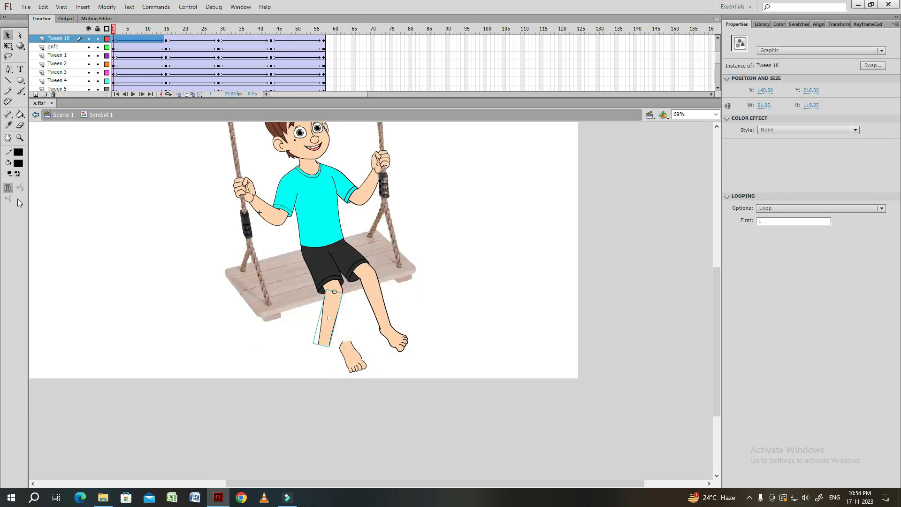
{"action": "left_click_drag", "start_coordinate": [338, 364], "coordinate": [341, 363]}
{"action": "key", "text": "ctrl+="}
{"action": "mouse_move", "coordinate": [371, 300]}
{"action": "left_mouse_down"}
{"action": "mouse_move", "coordinate": [362, 311]}
{"action": "mouse_move", "coordinate": [379, 293]}
{"action": "left_mouse_up"}
{"action": "left_click", "coordinate": [386, 295]}
{"action": "left_click_drag", "start_coordinate": [458, 244], "coordinate": [378, 294]}
{"action": "left_click_drag", "start_coordinate": [435, 332], "coordinate": [398, 354]}
Scale the foot on the left-hand leg to 90% at frame 1
{"action": "left_click", "coordinate": [307, 355]}
{"action": "key", "text": "ctrl+alt+s"}
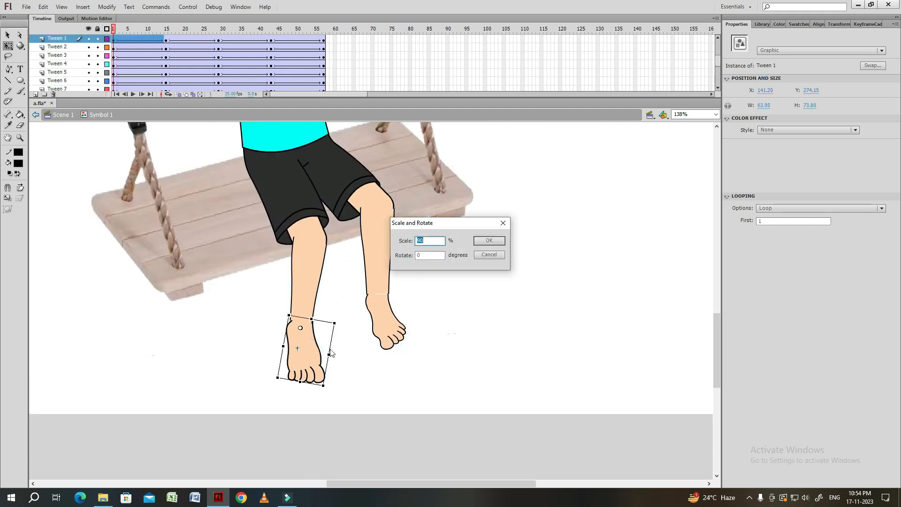
{"action": "type", "text": "90"}
{"action": "key", "text": "Return"}
Fine-tune both feet at frame 1 to close the ankle joints and save the file
{"action": "left_click", "coordinate": [384, 261]}
{"action": "key", "text": "ctrl+="}
{"action": "left_click_drag", "start_coordinate": [393, 316], "coordinate": [397, 220]}
{"action": "left_click_drag", "start_coordinate": [390, 338], "coordinate": [389, 329]}
{"action": "left_click_drag", "start_coordinate": [312, 358], "coordinate": [399, 313]}
{"action": "left_click", "coordinate": [345, 213]}
{"action": "left_click_drag", "start_coordinate": [328, 343], "coordinate": [326, 345]}
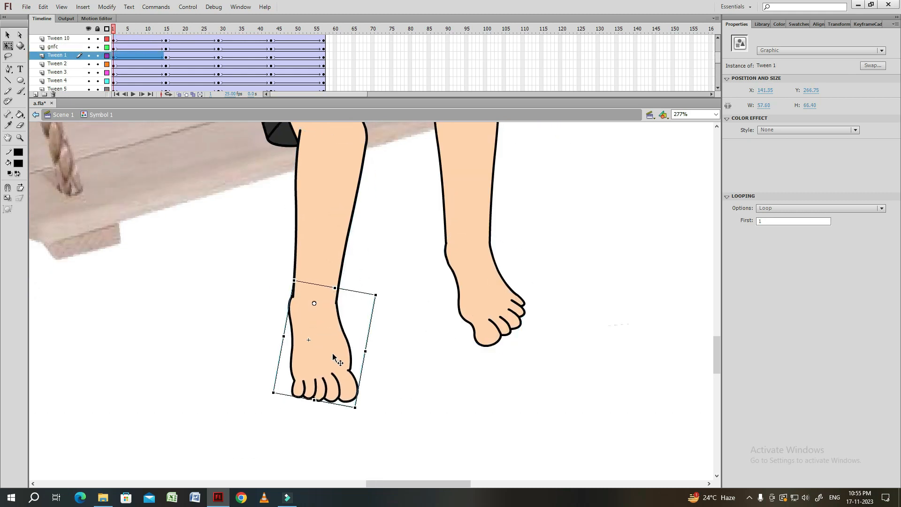
{"action": "key", "text": "ctrl+minus"}
{"action": "key", "text": "ctrl+minus"}
{"action": "left_click", "coordinate": [457, 260]}
{"action": "key", "text": "ctrl+s"}
Rotate both lower legs forward at frame 29 and turn the right-hand foot to follow its leg
{"action": "left_click_drag", "start_coordinate": [127, 31], "coordinate": [218, 34]}
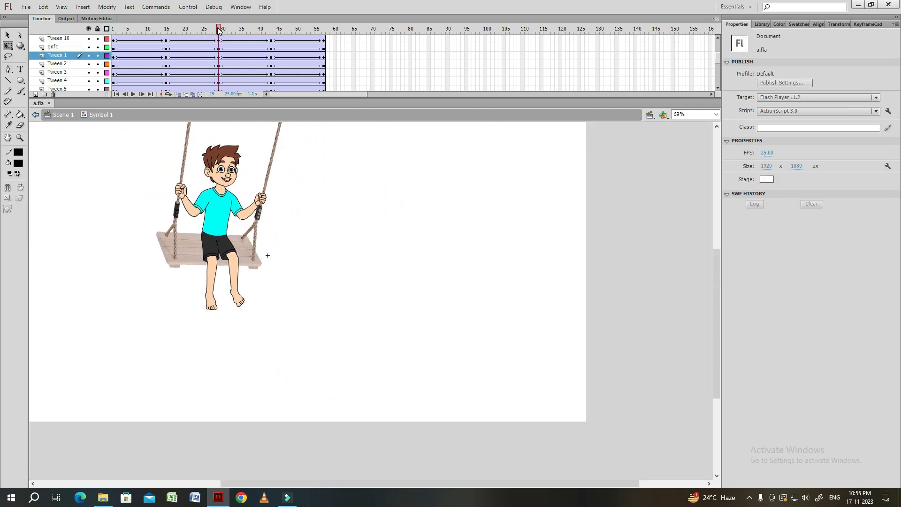
{"action": "left_click", "coordinate": [235, 276]}
{"action": "key", "text": "ctrl+="}
{"action": "key", "text": "ctrl+="}
{"action": "left_click_drag", "start_coordinate": [393, 365], "coordinate": [427, 352]}
{"action": "left_click_drag", "start_coordinate": [297, 375], "coordinate": [320, 373]}
{"action": "left_click_drag", "start_coordinate": [297, 294], "coordinate": [316, 304]}
{"action": "left_click_drag", "start_coordinate": [342, 389], "coordinate": [328, 383]}
{"action": "left_click_drag", "start_coordinate": [400, 393], "coordinate": [438, 395]}
{"action": "left_click_drag", "start_coordinate": [487, 378], "coordinate": [489, 349]}
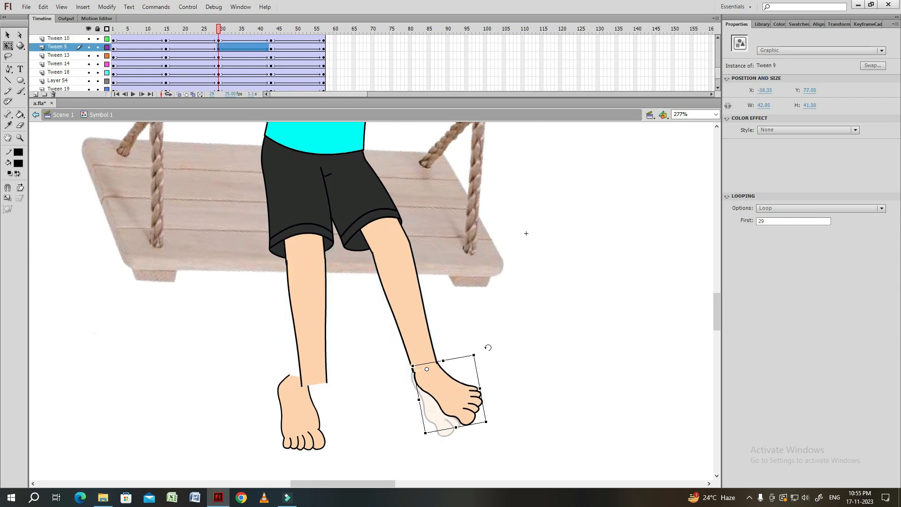
Move the left-hand foot onto its lower leg at frame 29 and rotate it to match
{"action": "left_click_drag", "start_coordinate": [304, 413], "coordinate": [326, 412]}
{"action": "left_click_drag", "start_coordinate": [355, 448], "coordinate": [364, 433]}
{"action": "left_click", "coordinate": [380, 413]}
{"action": "key", "text": "ctrl+minus"}
{"action": "key", "text": "ctrl+minus"}
{"action": "left_click", "coordinate": [355, 306]}
Nudge and rotate the foot up close to refine its fit at the ankle
{"action": "key", "text": "ctrl+="}
{"action": "key", "text": "ctrl+="}
{"action": "left_click_drag", "start_coordinate": [366, 211], "coordinate": [364, 305]}
{"action": "left_click", "coordinate": [281, 298]}
{"action": "left_click_drag", "start_coordinate": [369, 410], "coordinate": [376, 408]}
{"action": "left_click_drag", "start_coordinate": [411, 433], "coordinate": [394, 441]}
{"action": "left_click", "coordinate": [474, 376]}
{"action": "left_click", "coordinate": [364, 393]}
{"action": "key", "text": "ctrl+="}
{"action": "left_click", "coordinate": [592, 246]}
{"action": "left_click", "coordinate": [496, 281]}
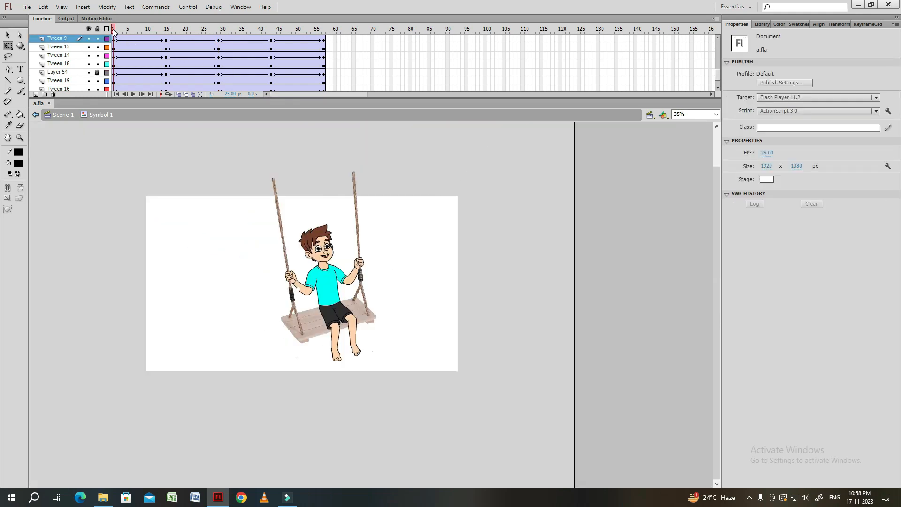
Save the file, select the head, arms and torso at frame 1, and rotate the upper body slightly backward around the waist
{"action": "left_click", "coordinate": [339, 288]}
{"action": "key", "text": "ctrl+="}
{"action": "left_click", "coordinate": [487, 210]}
{"action": "key", "text": "ctrl+s"}
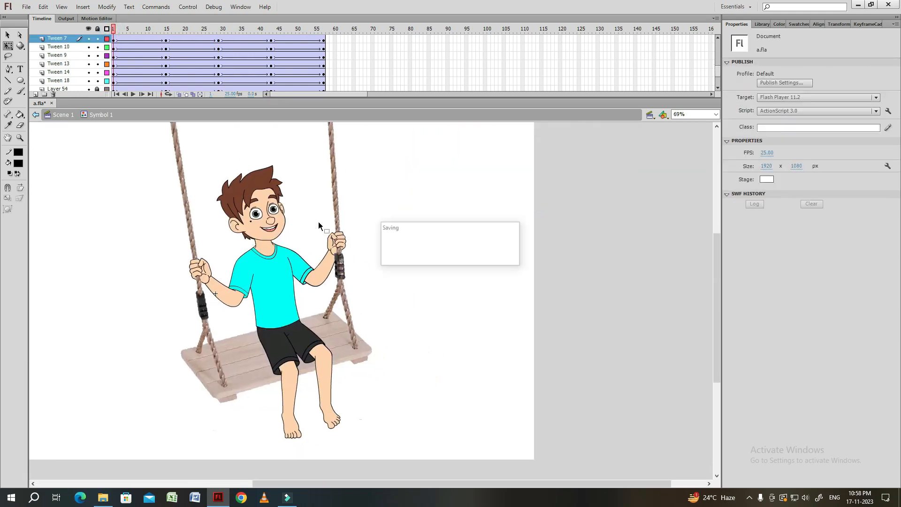
{"action": "left_click_drag", "start_coordinate": [238, 275], "coordinate": [238, 277]}
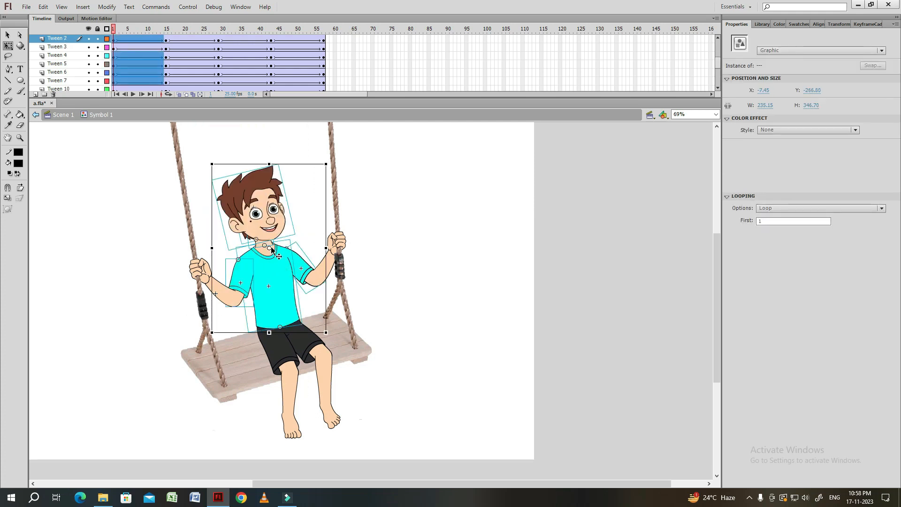
{"action": "left_click_drag", "start_coordinate": [332, 162], "coordinate": [323, 159]}
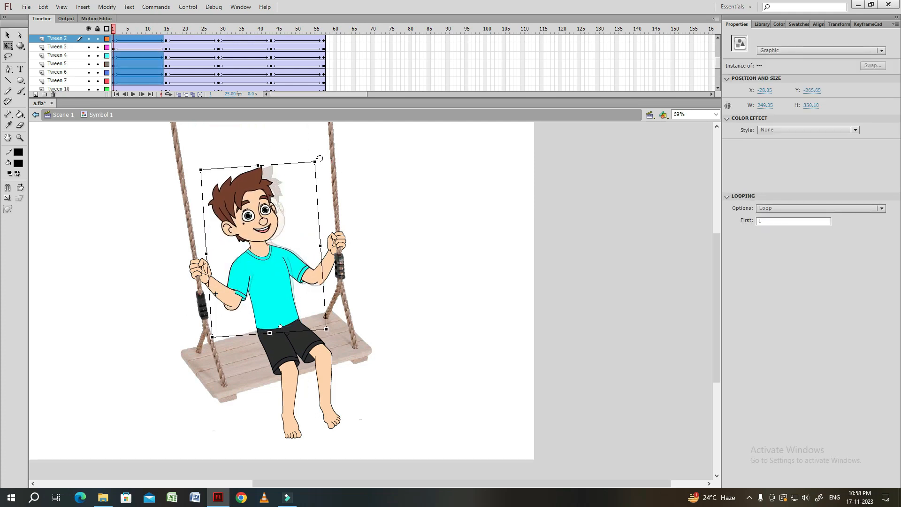
{"action": "left_click", "coordinate": [302, 215]}
Tilt the boy's head slightly further back around the neck at frame 1
{"action": "left_click", "coordinate": [292, 163]}
{"action": "left_click_drag", "start_coordinate": [287, 166], "coordinate": [286, 173]}
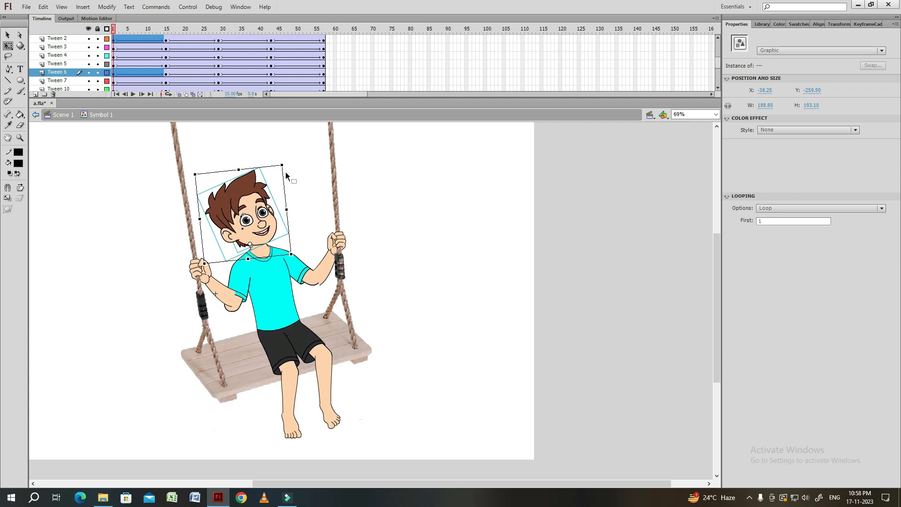
{"action": "left_click", "coordinate": [388, 208]}
Select the head, upper arms and torso at frame 29 and rotate the upper body slightly forward around the waist
{"action": "left_click", "coordinate": [218, 28]}
{"action": "left_click", "coordinate": [176, 256]}
{"action": "key", "text": "ctrl+="}
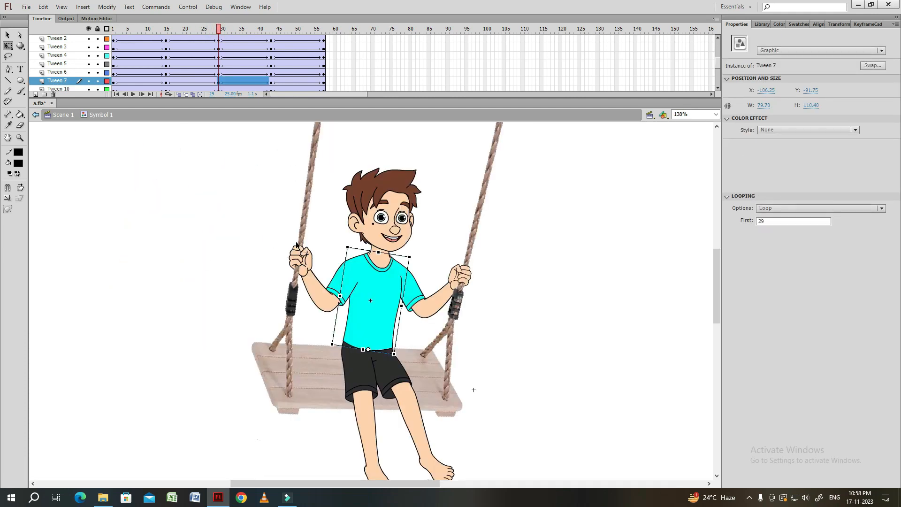
{"action": "left_click_drag", "start_coordinate": [423, 224], "coordinate": [336, 291]}
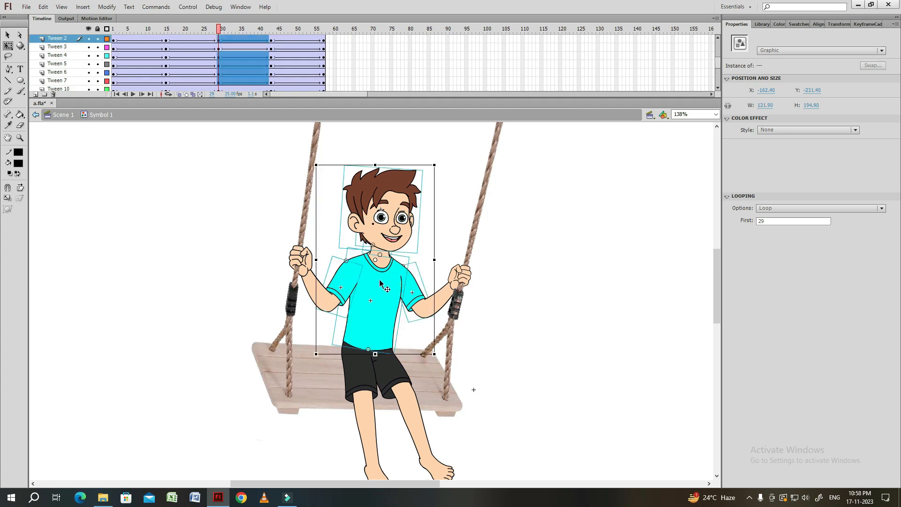
{"action": "left_click_drag", "start_coordinate": [396, 263], "coordinate": [336, 254]}
{"action": "left_click_drag", "start_coordinate": [378, 153], "coordinate": [387, 196]}
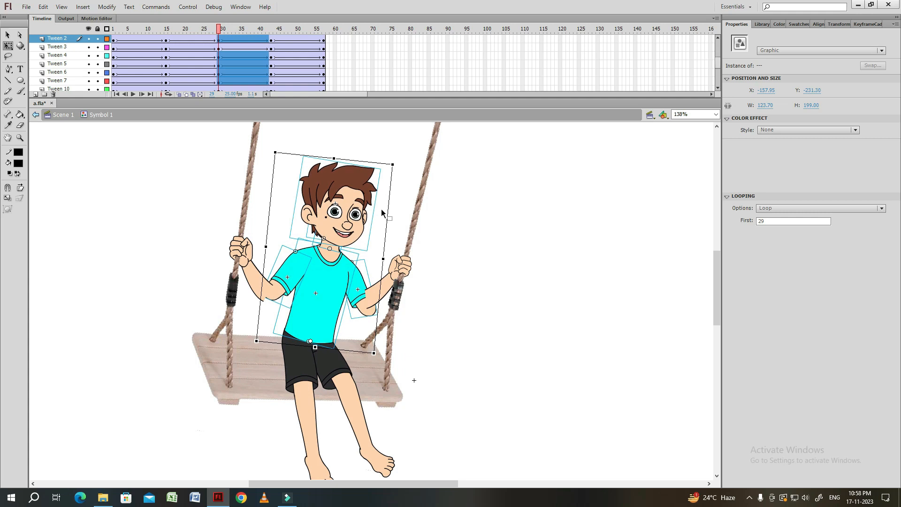
{"action": "left_click", "coordinate": [451, 260]}
Tilt and lower the head forward at frame 29 and move the back-hair layer Tween 6 below Tween 17
{"action": "left_click", "coordinate": [343, 220]}
{"action": "left_click", "coordinate": [313, 231]}
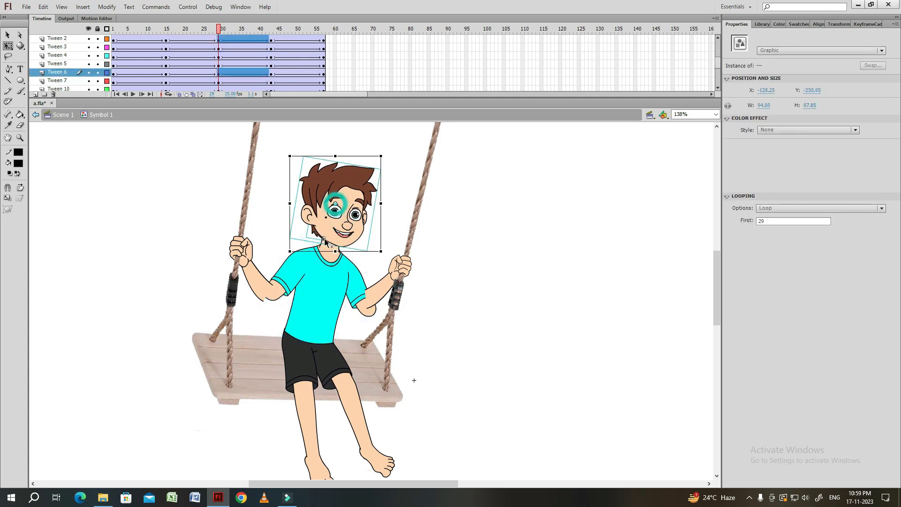
{"action": "left_click_drag", "start_coordinate": [387, 155], "coordinate": [386, 179]}
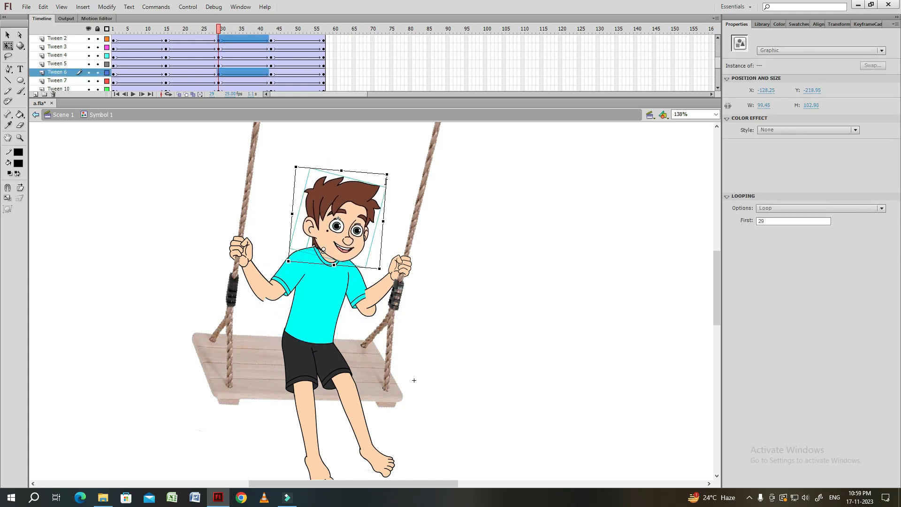
{"action": "left_click", "coordinate": [313, 245]}
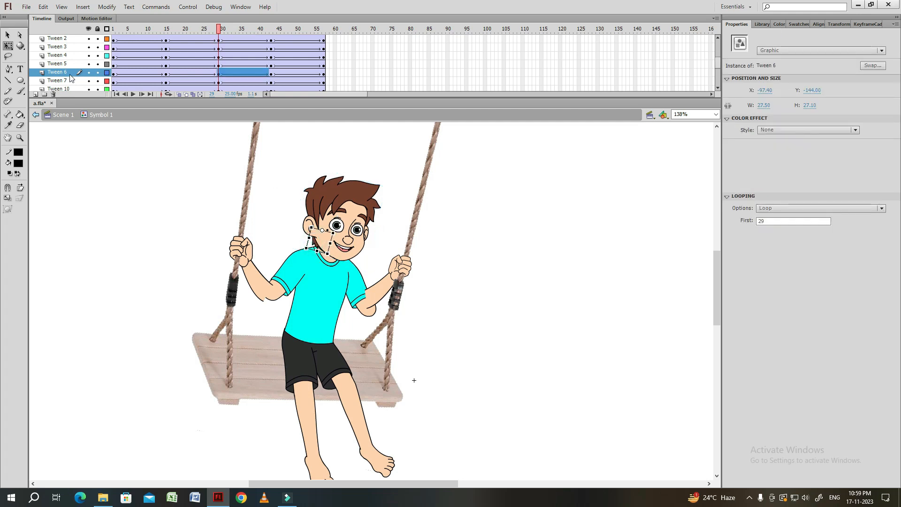
{"action": "left_click", "coordinate": [71, 145]}
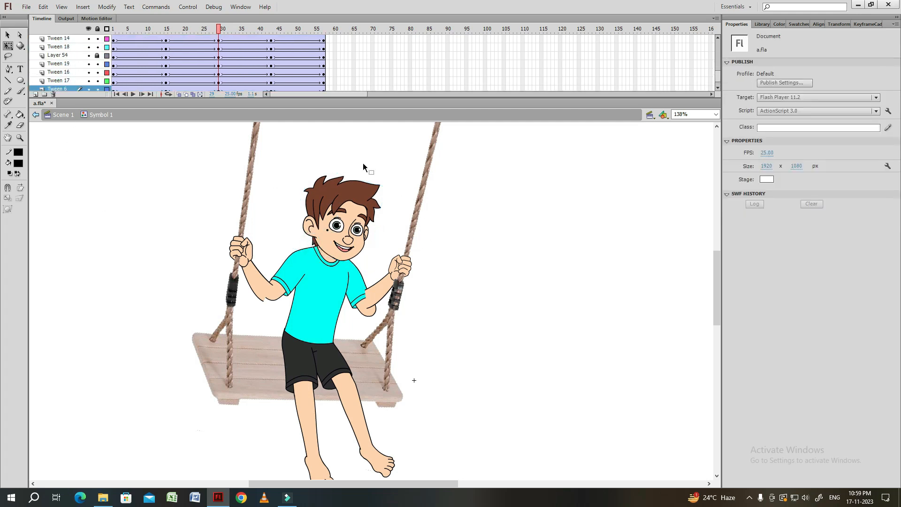
Play back the swing from frame 1 and scrub to frame 15 to check the new body and head motion
{"action": "left_click", "coordinate": [117, 29]}
{"action": "key", "text": "ctrl+minus"}
{"action": "left_click", "coordinate": [453, 280]}
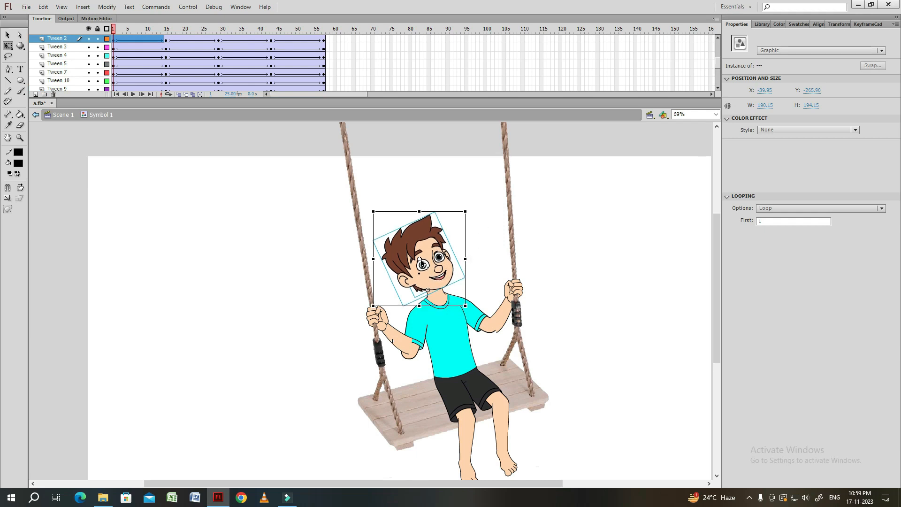
{"action": "left_click", "coordinate": [582, 265]}
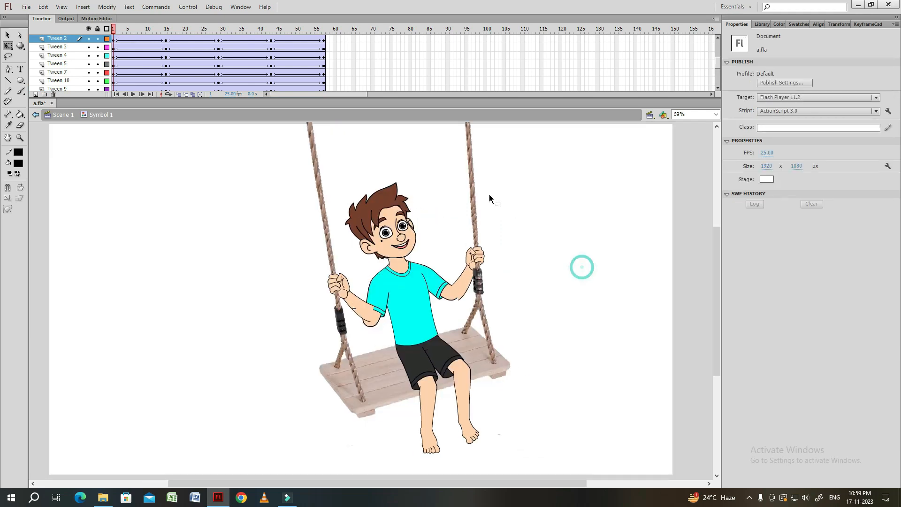
{"action": "key", "text": "ctrl+minus"}
{"action": "key", "text": "Return"}
{"action": "left_click_drag", "start_coordinate": [115, 29], "coordinate": [166, 38]}
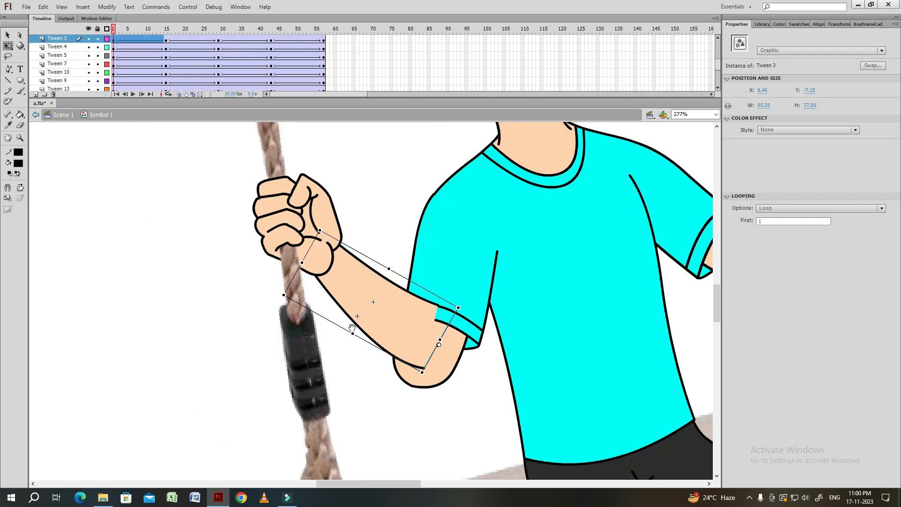
Refit the left-hand forearm at frame 1 so it meets the upper arm cleanly at the elbow
{"action": "left_click_drag", "start_coordinate": [418, 329], "coordinate": [423, 305]}
{"action": "key", "text": "ctrl+z"}
{"action": "key", "text": "ctrl+z"}
{"action": "key", "text": "ctrl+z"}
{"action": "key", "text": "ctrl+z"}
{"action": "key", "text": "ctrl+z"}
{"action": "key", "text": "ctrl+z"}
{"action": "key", "text": "ctrl+z"}
{"action": "key", "text": "ctrl+z"}
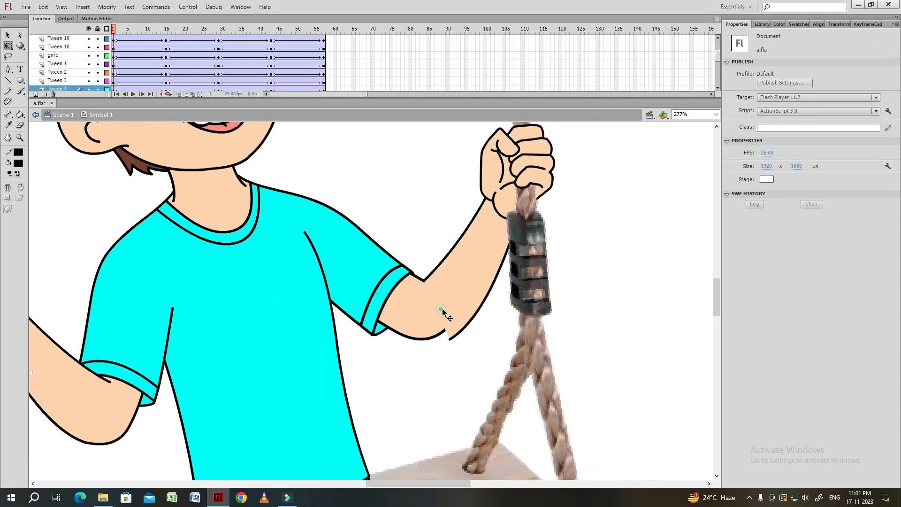
Move the right-hand forearm at frame 1 to close the gap at its elbow
{"action": "left_click", "coordinate": [439, 319]}
{"action": "left_click", "coordinate": [477, 233]}
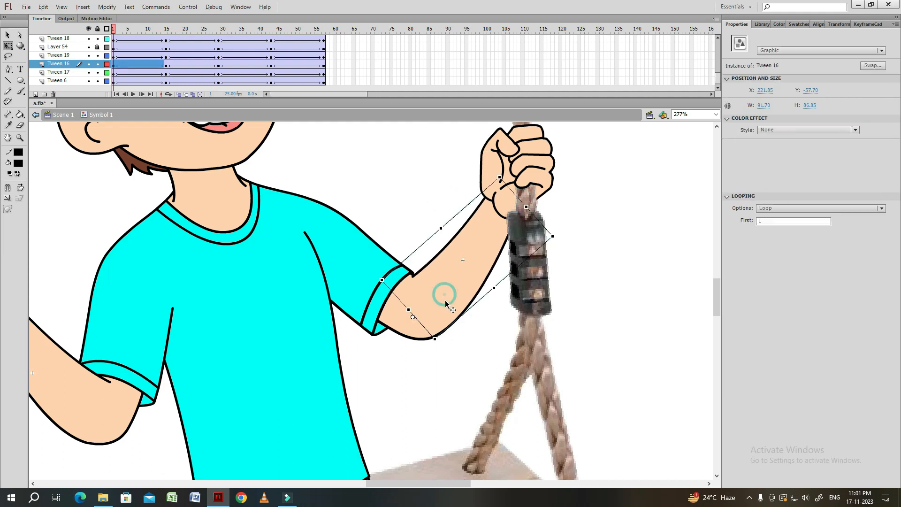
{"action": "left_click", "coordinate": [410, 203]}
Reposition and rotate the right-hand forearm at frame 29 so it joins the upper arm under the sleeve
{"action": "key", "text": "ctrl+minus"}
{"action": "left_click", "coordinate": [219, 29]}
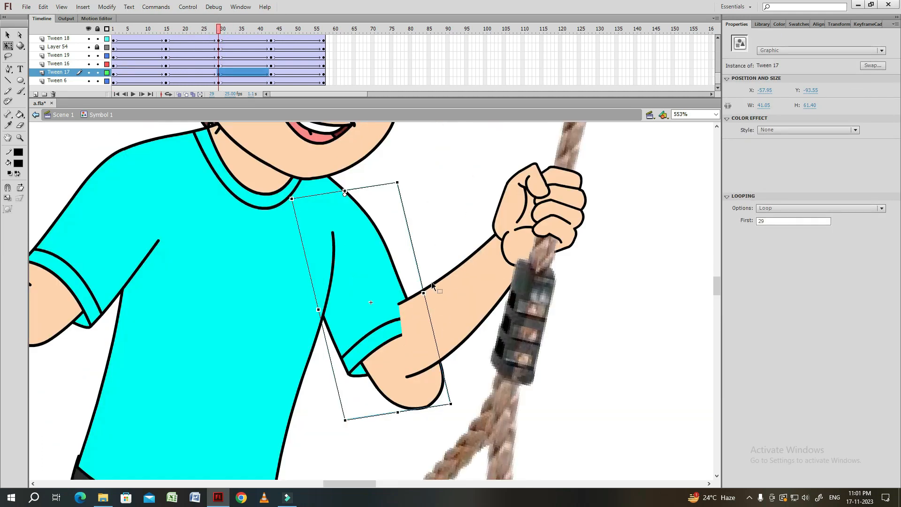
{"action": "left_click_drag", "start_coordinate": [428, 411], "coordinate": [506, 226]}
{"action": "left_click_drag", "start_coordinate": [466, 341], "coordinate": [471, 342]}
{"action": "left_click", "coordinate": [449, 221]}
{"action": "key", "text": "space"}
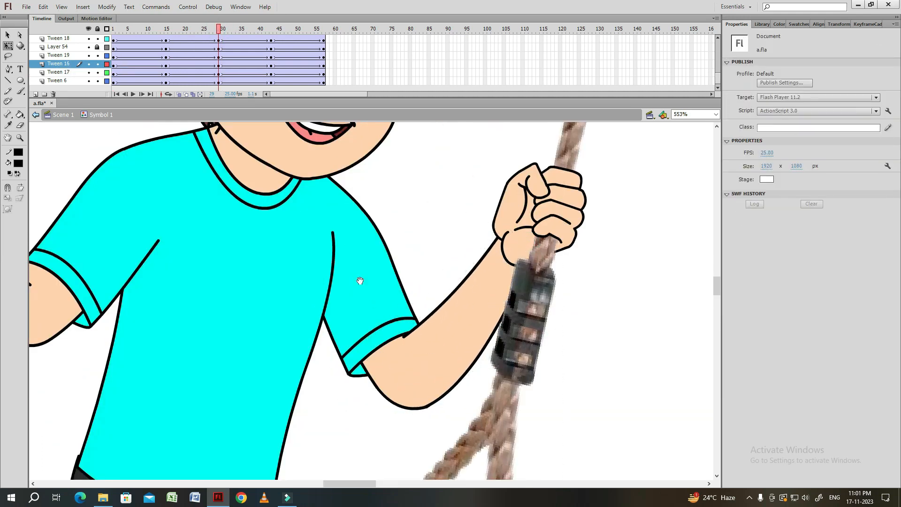
Move and rotate the left-hand forearm at frame 29 to refit it at the elbow
{"action": "left_click_drag", "start_coordinate": [360, 281], "coordinate": [618, 274]}
{"action": "left_click_drag", "start_coordinate": [233, 292], "coordinate": [250, 281]}
{"action": "left_click_drag", "start_coordinate": [203, 143], "coordinate": [190, 150]}
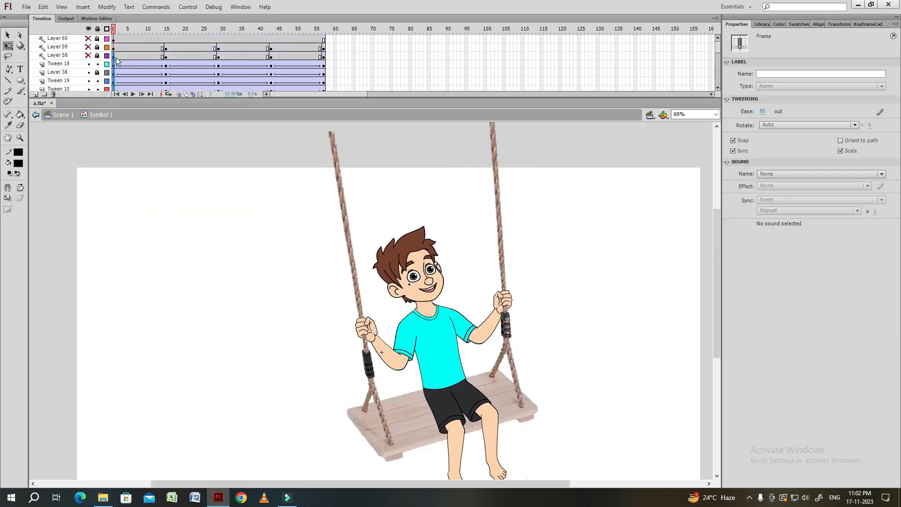
Play back the swing and compare frames 1 and 15 to check how the hips sit on the seat
{"action": "left_click", "coordinate": [213, 201]}
{"action": "key", "text": "Return"}
{"action": "key", "text": "ctrl+minus"}
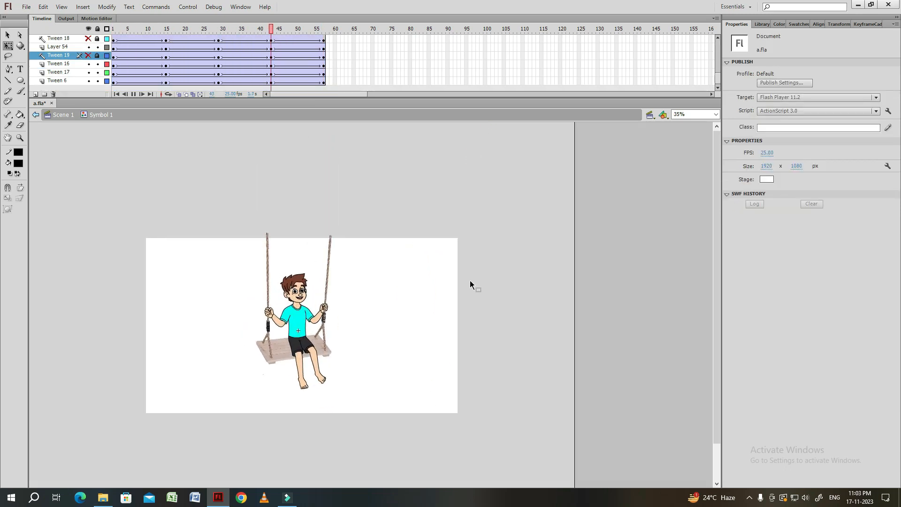
{"action": "key", "text": "Return"}
{"action": "left_click_drag", "start_coordinate": [117, 31], "coordinate": [166, 30]}
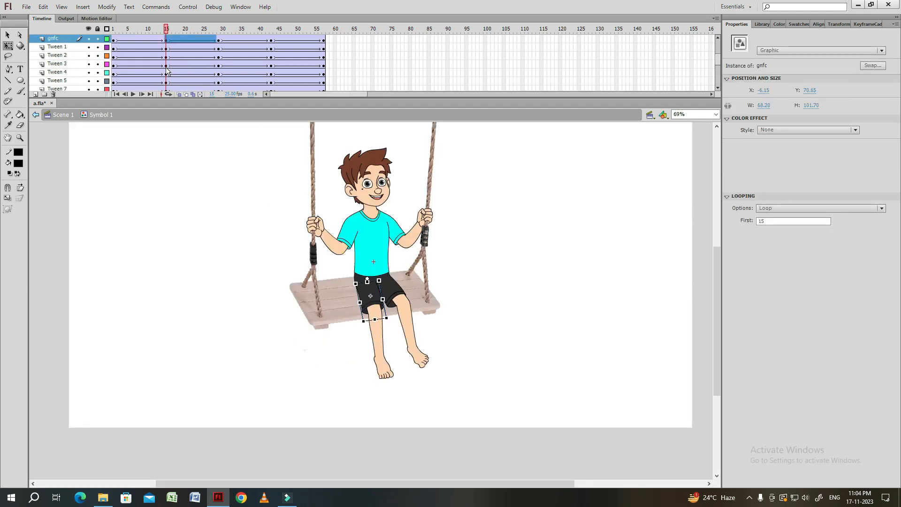
{"action": "left_click", "coordinate": [113, 30]}
{"action": "left_click", "coordinate": [167, 30]}
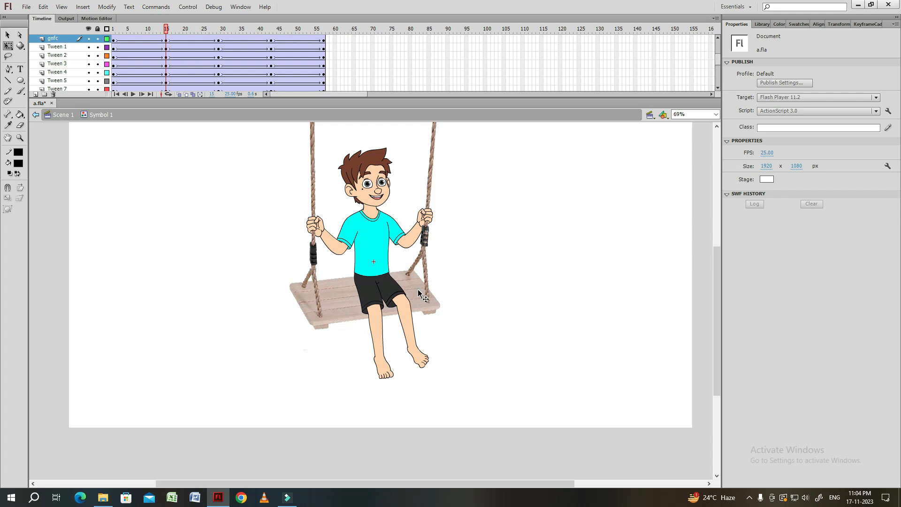
{"action": "left_click", "coordinate": [333, 190]}
Inside the swing symbol, draw two grouped guide lines on the seat along both sides of the shorts
{"action": "double_click", "coordinate": [418, 292]}
{"action": "key", "text": "n"}
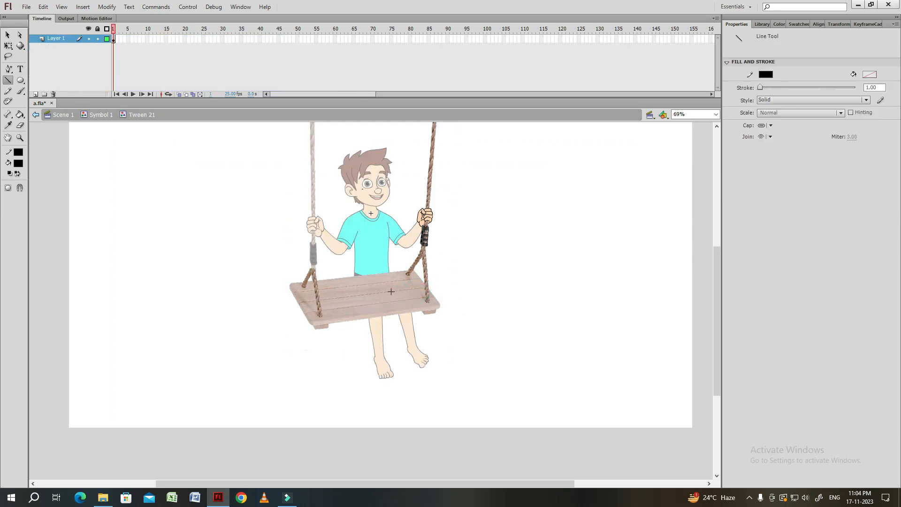
{"action": "key", "text": "ctrl+g"}
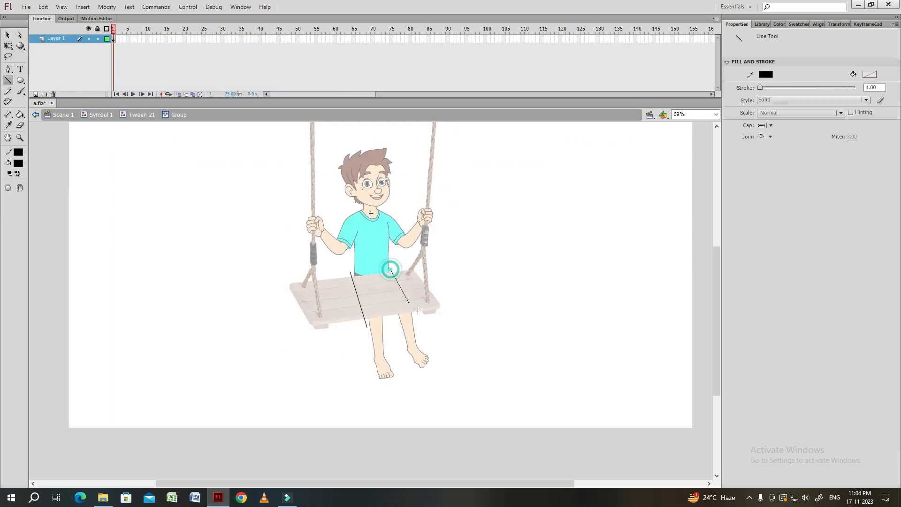
{"action": "key", "text": "v"}
{"action": "double_click", "coordinate": [453, 292]}
{"action": "double_click", "coordinate": [450, 289]}
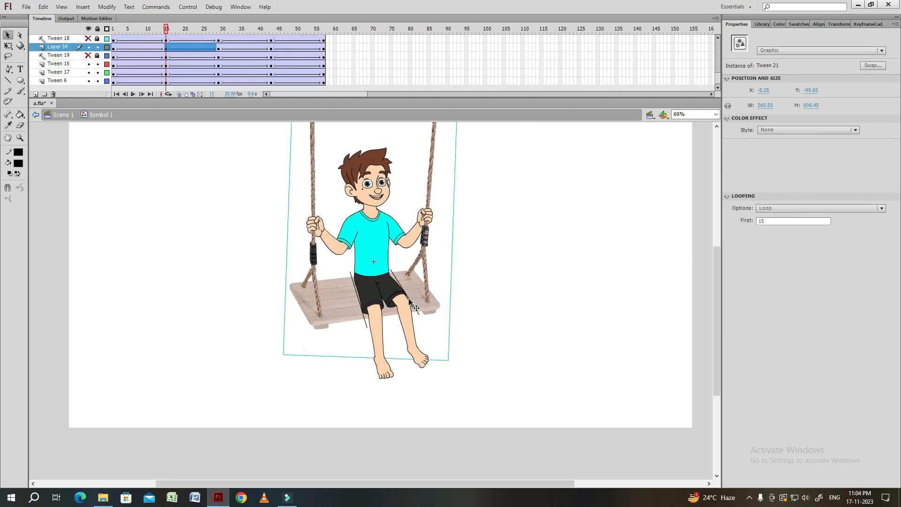
Move the shorts, legs and feet at frame 1 between the seat guide lines and shift the torso to match
{"action": "key", "text": "ctrl+equal"}
{"action": "key", "text": "ctrl+equal"}
{"action": "scroll", "coordinate": [450, 244], "scroll_direction": "down", "scroll_amount": 8}
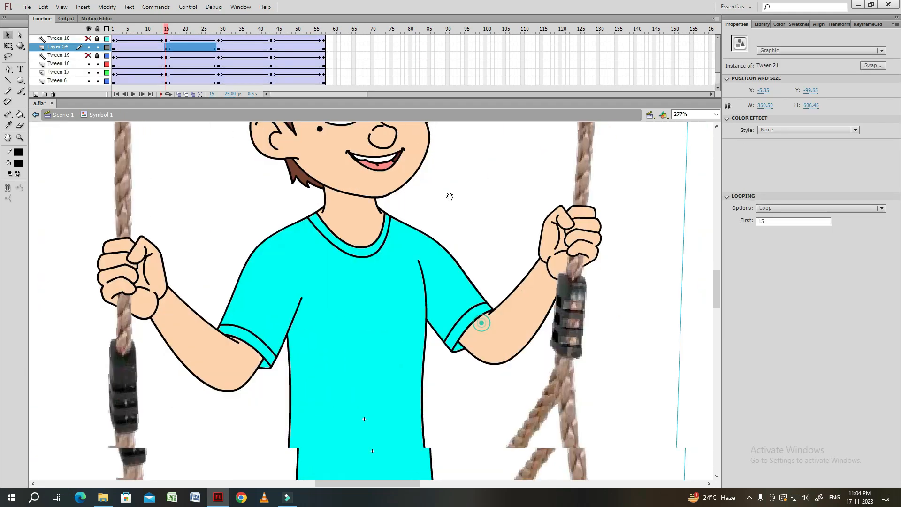
{"action": "double_click", "coordinate": [511, 337]}
{"action": "left_click", "coordinate": [113, 118]}
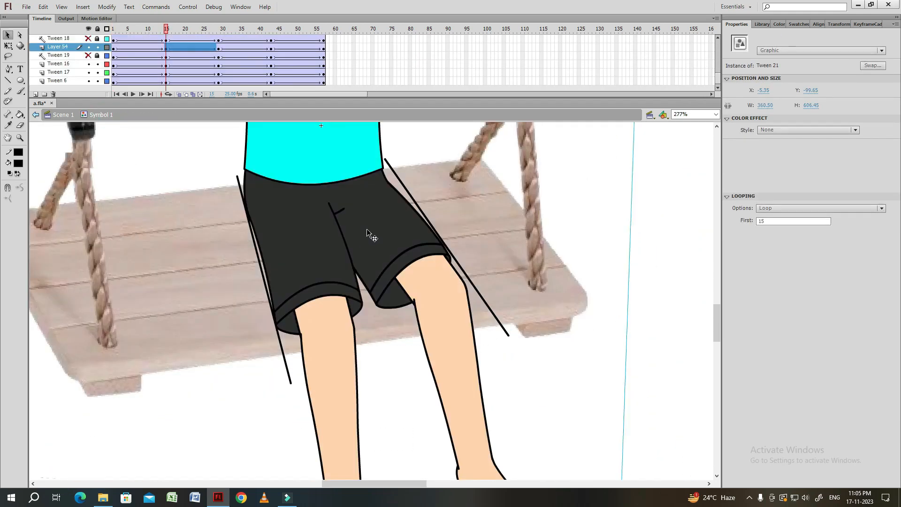
{"action": "key", "text": "ctrl+minus"}
{"action": "key", "text": "ctrl+minus"}
{"action": "key", "text": "ctrl+equal"}
{"action": "left_click", "coordinate": [535, 304]}
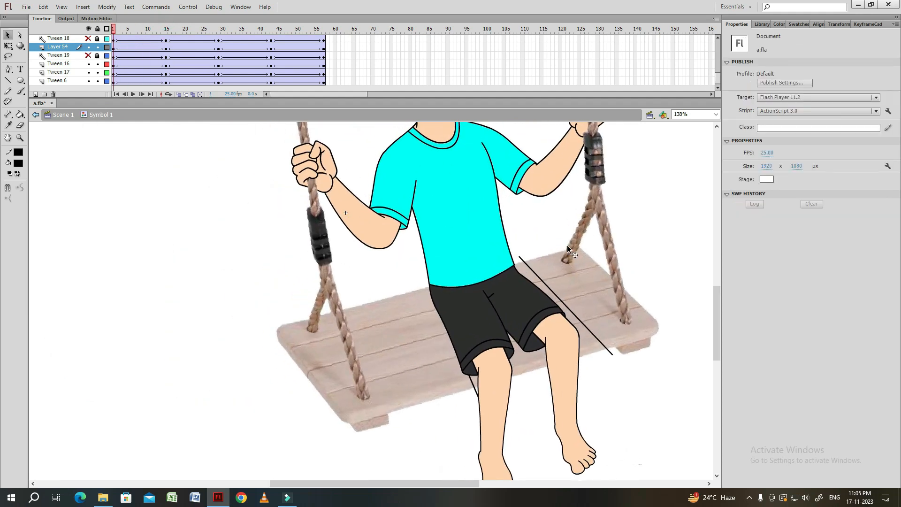
{"action": "scroll", "coordinate": [540, 310], "scroll_direction": "down", "scroll_amount": 1}
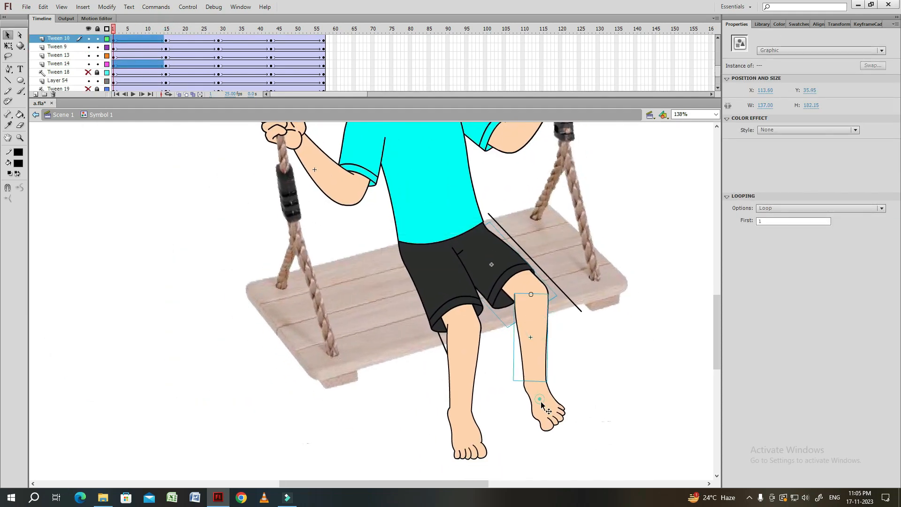
{"action": "left_click_drag", "start_coordinate": [505, 272], "coordinate": [519, 277]}
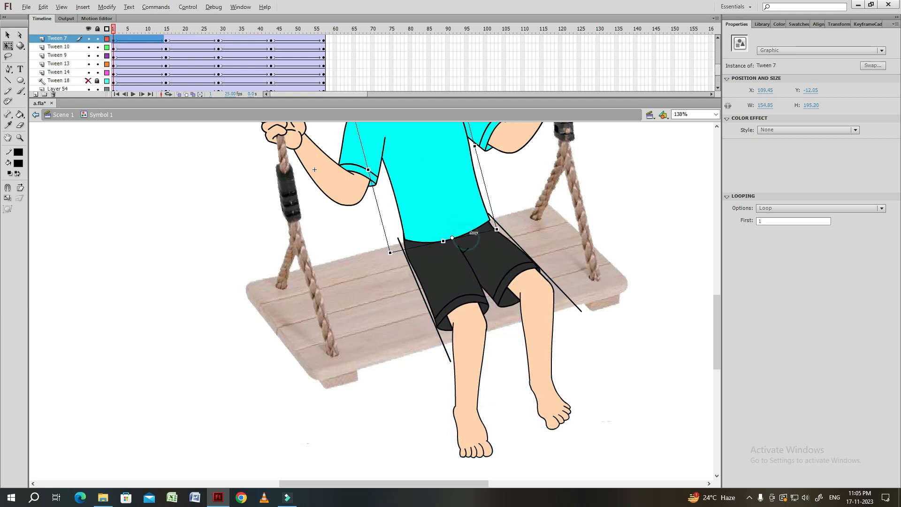
{"action": "left_click", "coordinate": [565, 236]}
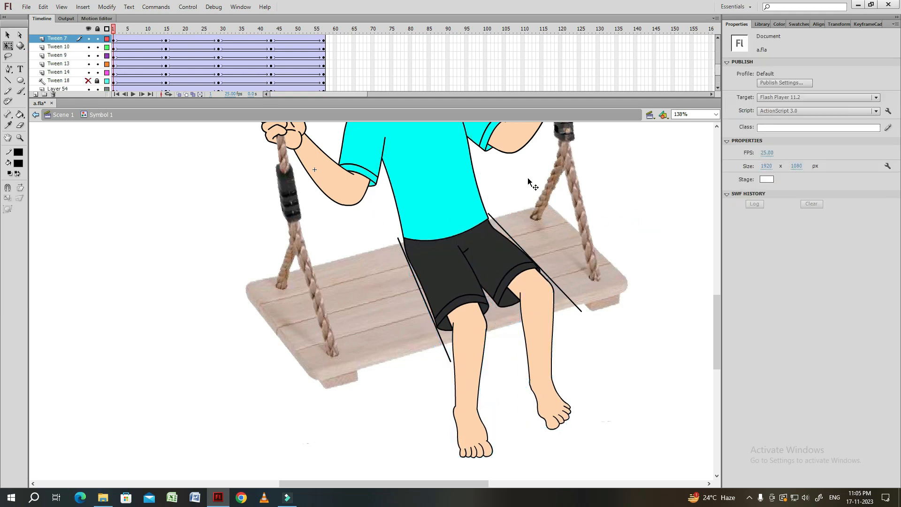
Select the shorts, lower legs and feet at frame 29 and move them together between the seat guide lines
{"action": "left_click", "coordinate": [220, 31]}
{"action": "left_click", "coordinate": [312, 169]}
{"action": "key", "text": "ctrl+="}
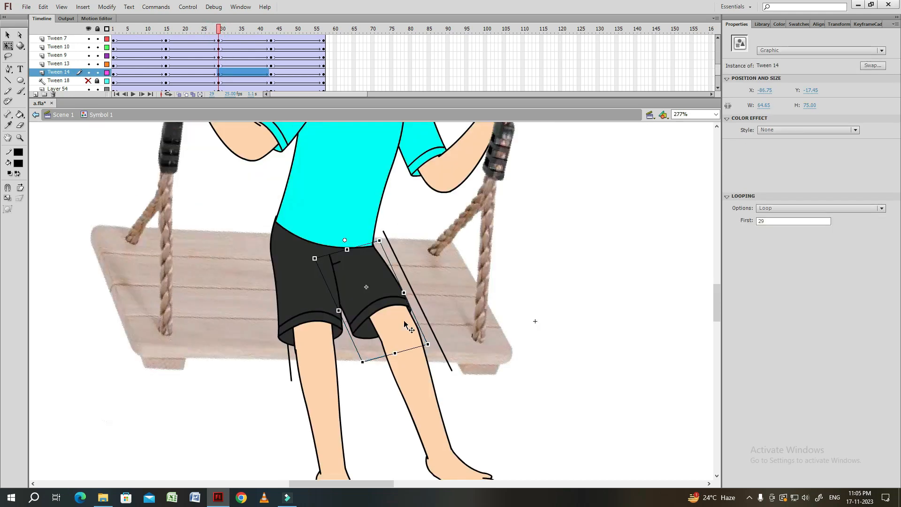
{"action": "left_click", "coordinate": [423, 397]}
{"action": "left_click_drag", "start_coordinate": [422, 398], "coordinate": [415, 331]}
{"action": "left_click", "coordinate": [449, 412], "text": "shift"}
{"action": "left_click", "coordinate": [340, 426], "text": "shift"}
{"action": "left_click", "coordinate": [326, 378], "text": "shift"}
{"action": "left_click_drag", "start_coordinate": [338, 277], "coordinate": [348, 321]}
{"action": "left_click", "coordinate": [314, 270], "text": "shift"}
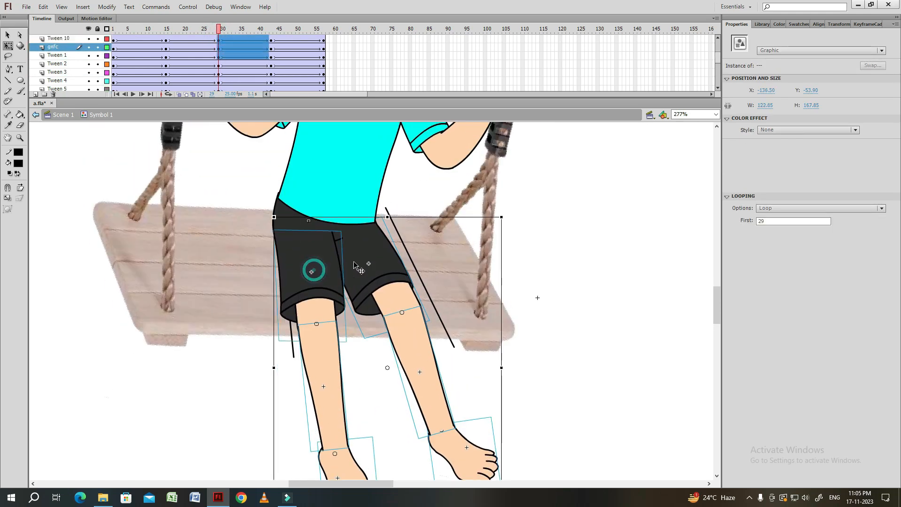
{"action": "left_click_drag", "start_coordinate": [353, 241], "coordinate": [381, 285]}
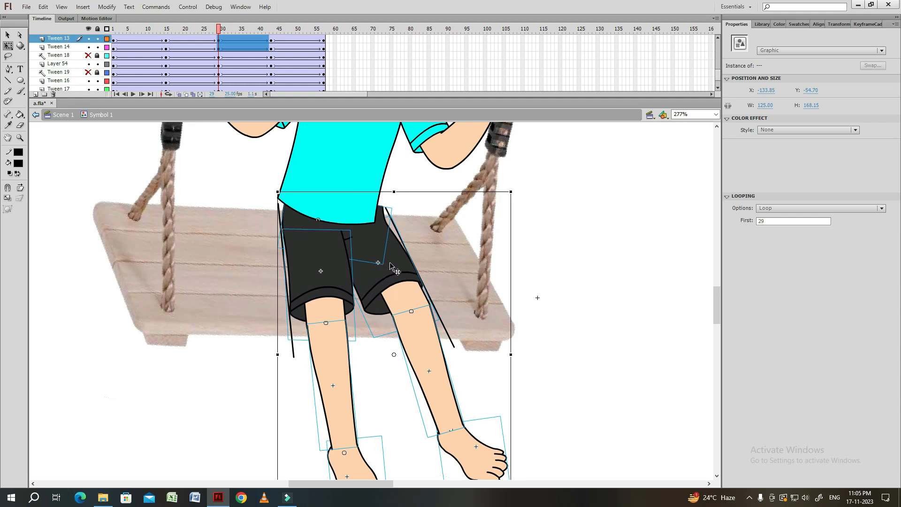
Shift the torso at frame 29 so its hem lines up with the moved shorts
{"action": "left_click", "coordinate": [390, 213]}
{"action": "left_click_drag", "start_coordinate": [376, 236], "coordinate": [362, 343]}
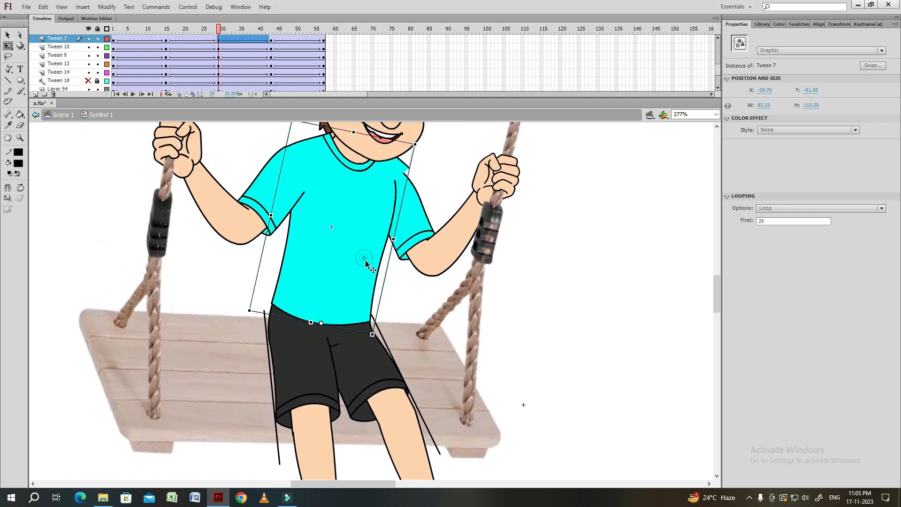
{"action": "key", "text": "ctrl+minus"}
{"action": "left_click", "coordinate": [509, 264]}
Match the torso, sleeve and forearm to the new hip position at frames 1 and 29
{"action": "left_click_drag", "start_coordinate": [218, 29], "coordinate": [166, 36]}
{"action": "left_click", "coordinate": [114, 38]}
{"action": "left_click", "coordinate": [595, 365]}
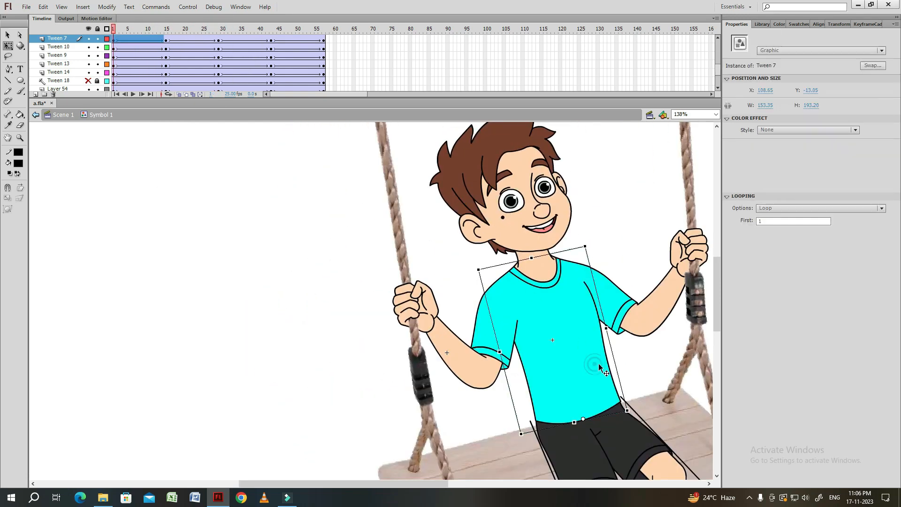
{"action": "left_click", "coordinate": [632, 312]}
{"action": "key", "text": "ctrl+equal"}
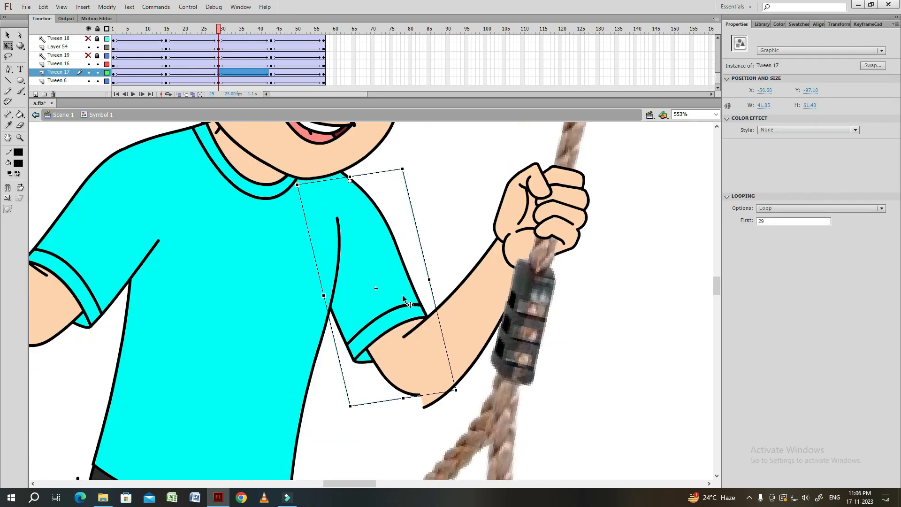
{"action": "left_click", "coordinate": [398, 375]}
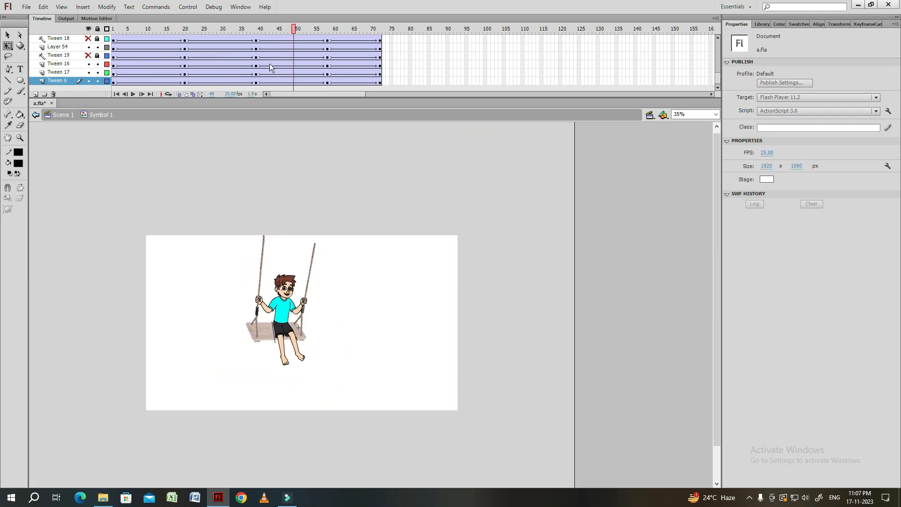
Insert five frames across all layers in the last swing segment, around frame 62, and play back the swing
{"action": "left_click", "coordinate": [343, 29]}
{"action": "key", "text": "F5"}
{"action": "key", "text": "F5"}
{"action": "key", "text": "F5"}
{"action": "key", "text": "F5"}
{"action": "key", "text": "F5"}
{"action": "left_click", "coordinate": [327, 29]}
{"action": "key", "text": "Return"}
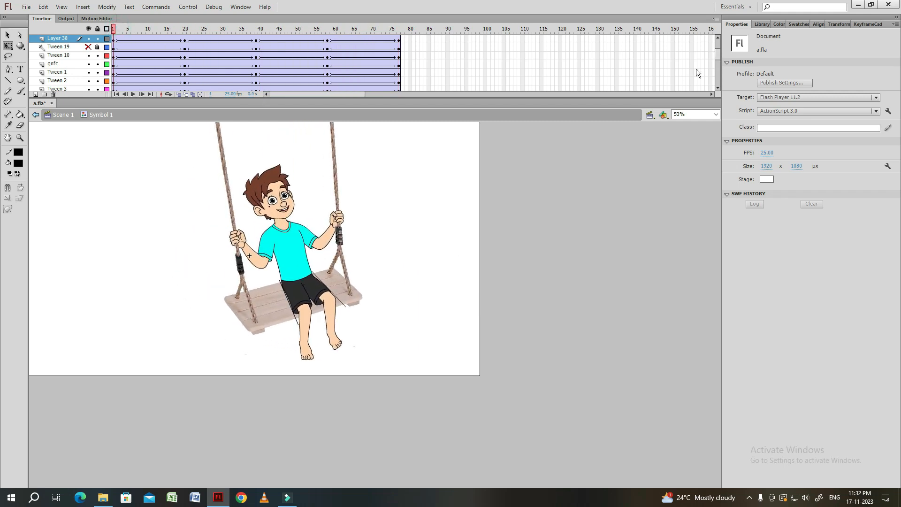
Add a new layer at the top of the swing symbol and fill it with keyframes on every second frame
{"action": "left_click", "coordinate": [61, 39]}
{"action": "left_click", "coordinate": [36, 94]}
{"action": "left_click", "coordinate": [120, 40]}
{"action": "key", "text": "F6"}
{"action": "left_click", "coordinate": [128, 40]}
{"action": "key", "text": "F6"}
{"action": "left_click", "coordinate": [135, 40]}
{"action": "left_click_drag", "start_coordinate": [143, 40], "coordinate": [191, 41]}
{"action": "left_click_drag", "start_coordinate": [192, 40], "coordinate": [230, 40]}
{"action": "left_click_drag", "start_coordinate": [231, 40], "coordinate": [265, 39]}
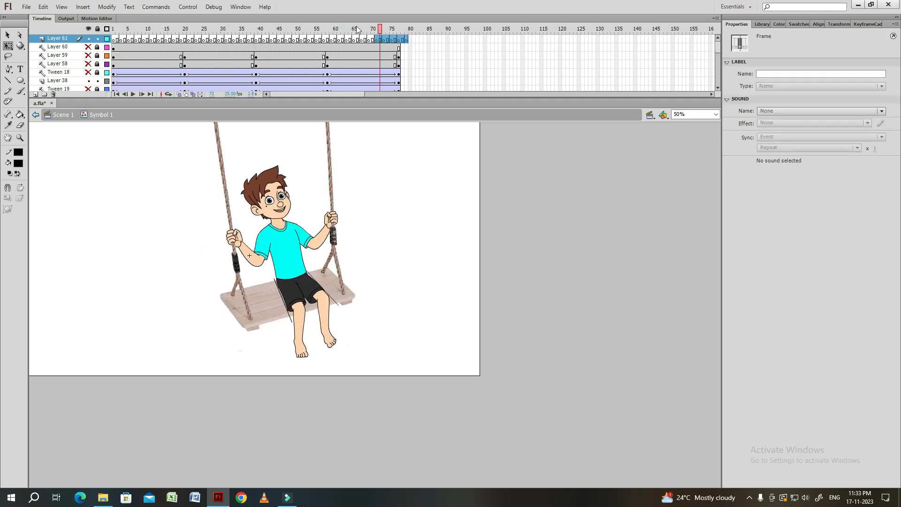
Remove frames from the first three swing segments so their keyframes fall on frames 19, 37 and 55, keeping Layer 61's two-frame spacing
{"action": "left_click", "coordinate": [177, 29]}
{"action": "left_click_drag", "start_coordinate": [178, 43], "coordinate": [245, 36]}
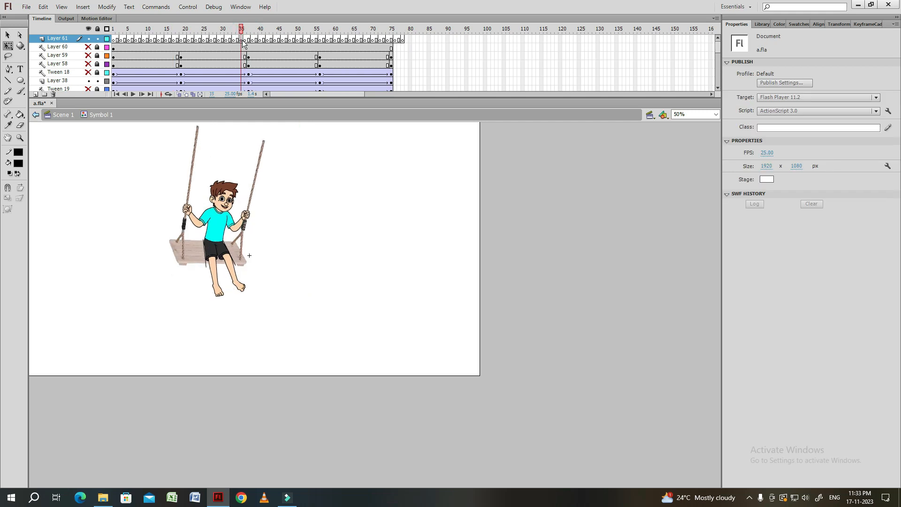
{"action": "left_click", "coordinate": [242, 41]}
{"action": "key", "text": "F5"}
{"action": "left_click", "coordinate": [308, 29]}
{"action": "key", "text": "shift+F5"}
{"action": "left_click", "coordinate": [308, 40]}
{"action": "key", "text": "F5"}
Shorten the last swing segment to end at frame 73, trim Layer 61 to the same length, and play the loop
{"action": "left_click", "coordinate": [380, 29]}
{"action": "key", "text": "shift+F5"}
{"action": "left_click", "coordinate": [376, 41]}
{"action": "key", "text": "F5"}
{"action": "left_click_drag", "start_coordinate": [388, 41], "coordinate": [432, 41]}
{"action": "key", "text": "shift+F5"}
{"action": "key", "text": "Return"}
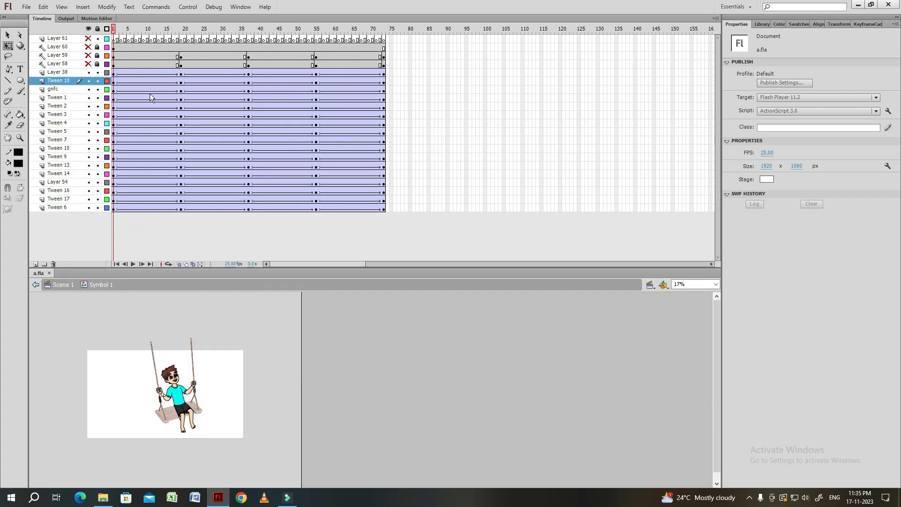
Convert all tweened frames on the artwork layers from Layer 38 down to Tween 6 into keyframes
{"action": "left_click", "coordinate": [75, 73]}
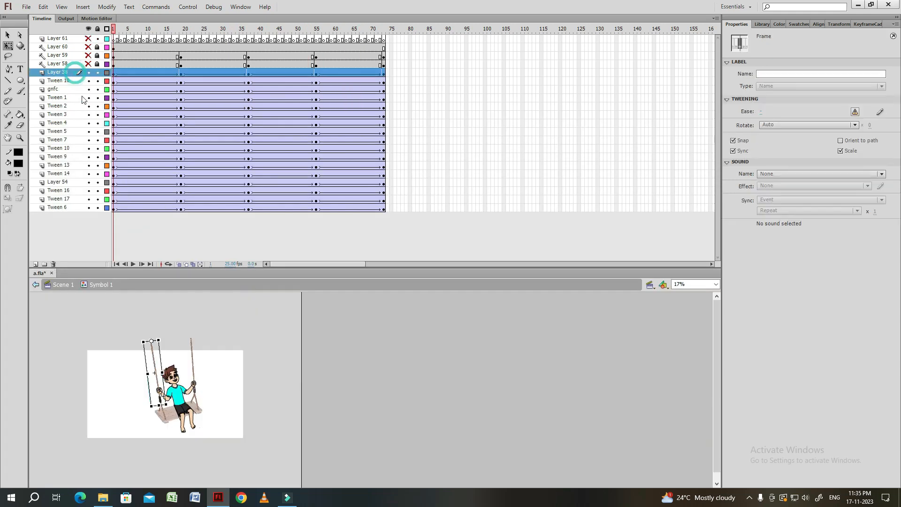
{"action": "left_click", "coordinate": [74, 209], "text": "shift"}
{"action": "key", "text": "F6"}
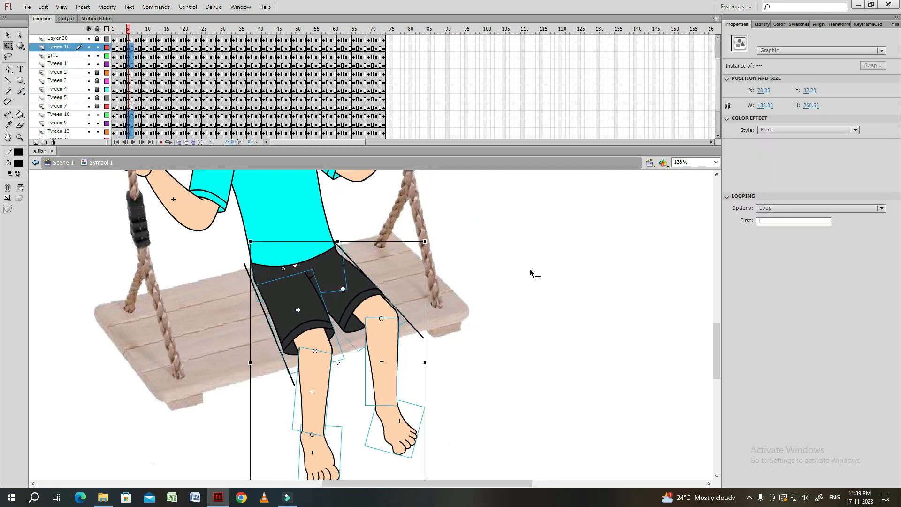
Fit the shorts, legs and feet between the seat guide lines frame by frame from frame 5 to frame 29
{"action": "key", "text": "period"}
{"action": "key", "text": "period"}
{"action": "key", "text": "period"}
{"action": "key", "text": "period"}
{"action": "key", "text": "period"}
{"action": "key", "text": "period"}
{"action": "key", "text": "period"}
{"action": "key", "text": "period"}
{"action": "key", "text": "period"}
{"action": "key", "text": "period"}
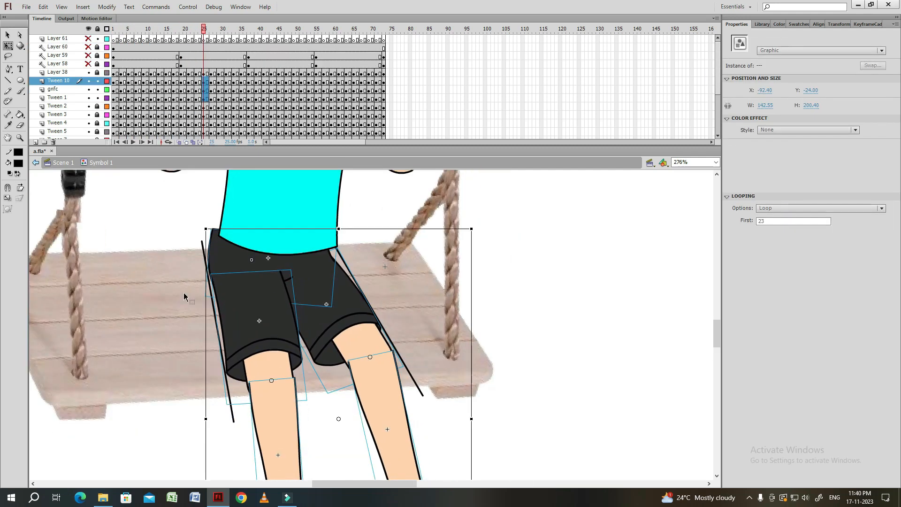
{"action": "key", "text": "period"}
{"action": "key", "text": "period"}
{"action": "key", "text": "period"}
{"action": "key", "text": "period"}
{"action": "key", "text": "period"}
{"action": "key", "text": "period"}
{"action": "key", "text": "period"}
{"action": "key", "text": "period"}
{"action": "key", "text": "period"}
{"action": "key", "text": "period"}
{"action": "key", "text": "period"}
{"action": "key", "text": "period"}
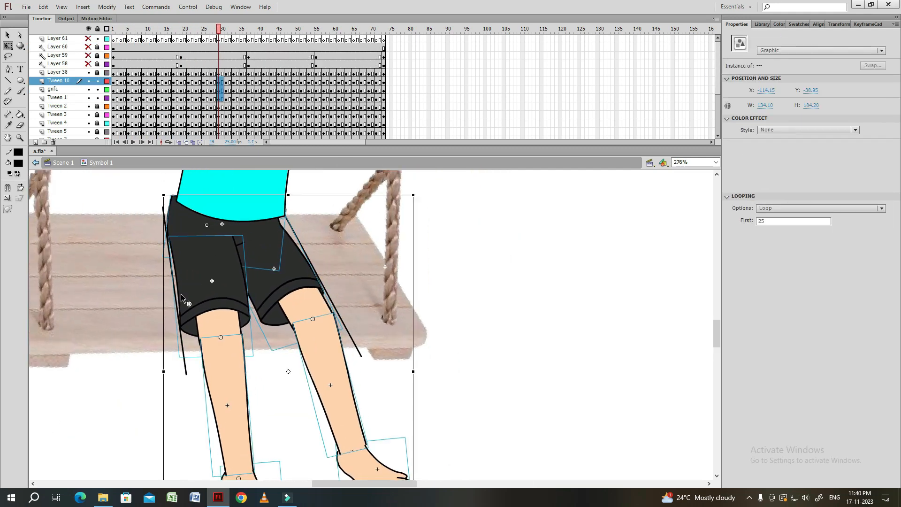
Continue aligning the shorts, legs and feet with the seat guide lines from frame 29 to frame 41
{"action": "key", "text": "period"}
{"action": "key", "text": "period"}
{"action": "key", "text": "period"}
{"action": "key", "text": "period"}
{"action": "key", "text": "period"}
{"action": "key", "text": "period"}
{"action": "key", "text": "period"}
{"action": "key", "text": "period"}
{"action": "key", "text": "period"}
{"action": "key", "text": "period"}
{"action": "key", "text": "period"}
{"action": "key", "text": "period"}
{"action": "key", "text": "period"}
{"action": "key", "text": "period"}
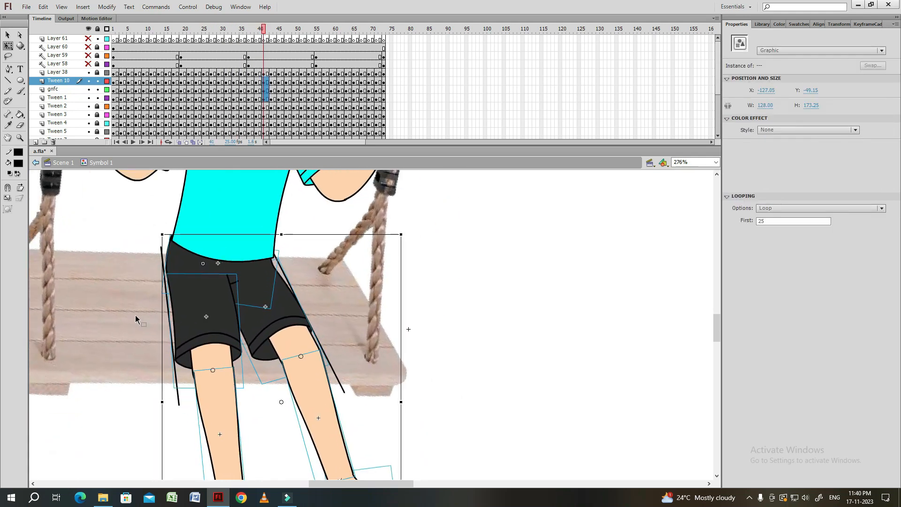
Align the shorts, legs and feet with the seat guide lines through the return swing, from frame 41 to frame 65
{"action": "key", "text": "period"}
{"action": "key", "text": "period"}
{"action": "key", "text": "period"}
{"action": "key", "text": "period"}
{"action": "key", "text": "period"}
{"action": "key", "text": "period"}
{"action": "key", "text": "period"}
{"action": "key", "text": "period"}
{"action": "key", "text": "period"}
{"action": "key", "text": "period"}
{"action": "key", "text": "period"}
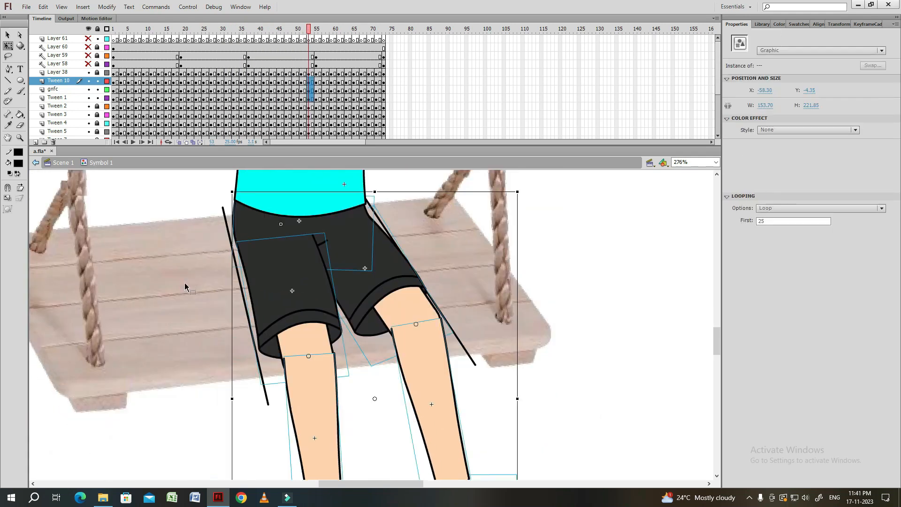
{"action": "key", "text": "period"}
{"action": "key", "text": "period"}
{"action": "key", "text": "period"}
{"action": "key", "text": "period"}
{"action": "key", "text": "period"}
{"action": "key", "text": "period"}
{"action": "key", "text": "period"}
{"action": "key", "text": "period"}
{"action": "key", "text": "period"}
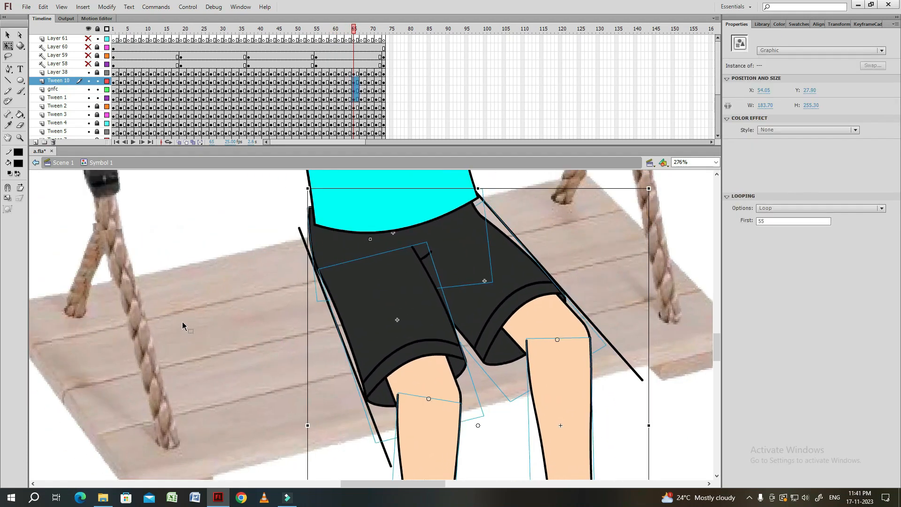
Return to the start and fit the torso's hem to the shorts frame by frame from frame 3 to frame 13
{"action": "key", "text": "ctrl+minus"}
{"action": "key", "text": "ctrl+minus"}
{"action": "left_click", "coordinate": [113, 29]}
{"action": "key", "text": "ctrl+equal"}
{"action": "key", "text": "ctrl+equal"}
{"action": "key", "text": "period"}
{"action": "key", "text": "period"}
{"action": "left_click", "coordinate": [352, 343]}
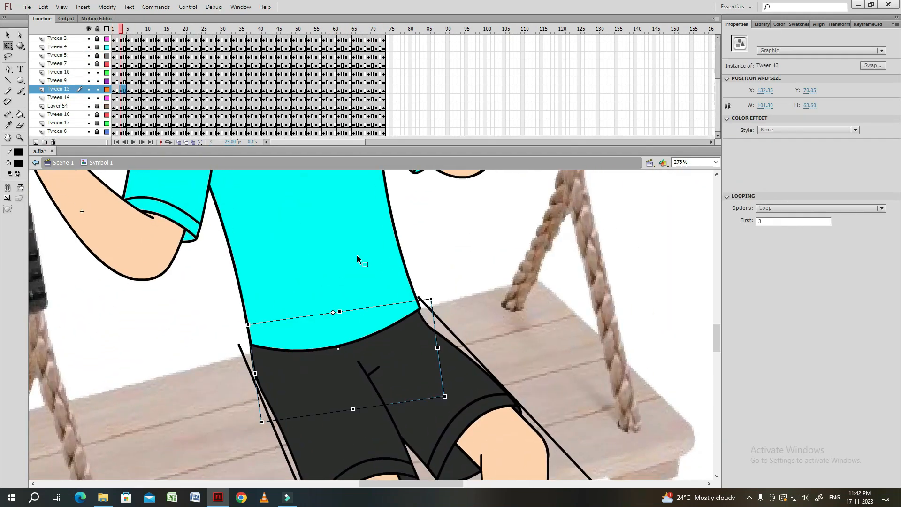
{"action": "left_click", "coordinate": [358, 260]}
{"action": "key", "text": "period"}
{"action": "key", "text": "period"}
{"action": "key", "text": "period"}
{"action": "key", "text": "period"}
{"action": "key", "text": "period"}
{"action": "key", "text": "period"}
{"action": "key", "text": "period"}
{"action": "key", "text": "period"}
{"action": "key", "text": "period"}
{"action": "key", "text": "period"}
{"action": "left_click", "coordinate": [393, 292]}
{"action": "left_click_drag", "start_coordinate": [294, 243], "coordinate": [407, 299]}
Continue fitting the torso's hem to the waist of the shorts frame by frame up to frame 33
{"action": "key", "text": "period"}
{"action": "key", "text": "period"}
{"action": "key", "text": "period"}
{"action": "key", "text": "period"}
{"action": "key", "text": "period"}
{"action": "key", "text": "period"}
{"action": "key", "text": "period"}
{"action": "key", "text": "period"}
{"action": "key", "text": "period"}
{"action": "key", "text": "period"}
{"action": "key", "text": "period"}
{"action": "key", "text": "period"}
{"action": "key", "text": "period"}
{"action": "key", "text": "period"}
{"action": "key", "text": "period"}
{"action": "key", "text": "period"}
{"action": "left_click", "coordinate": [364, 300]}
{"action": "left_click_drag", "start_coordinate": [220, 284], "coordinate": [318, 358]}
{"action": "key", "text": "period"}
{"action": "key", "text": "period"}
{"action": "key", "text": "period"}
{"action": "key", "text": "period"}
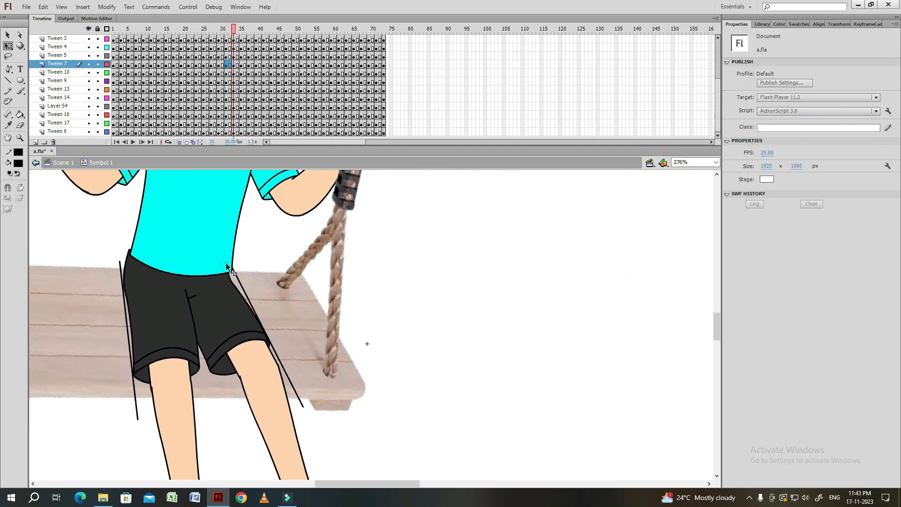
Fit the torso's hem to the waist of the shorts frame by frame from frame 33 to frame 49
{"action": "left_click", "coordinate": [204, 263]}
{"action": "key", "text": "period"}
{"action": "key", "text": "period"}
{"action": "left_click", "coordinate": [196, 259]}
{"action": "key", "text": "period"}
{"action": "key", "text": "period"}
{"action": "key", "text": "period"}
{"action": "key", "text": "period"}
{"action": "key", "text": "period"}
{"action": "key", "text": "period"}
{"action": "key", "text": "period"}
{"action": "key", "text": "period"}
{"action": "left_click", "coordinate": [209, 277]}
{"action": "key", "text": "period"}
{"action": "key", "text": "period"}
{"action": "key", "text": "period"}
{"action": "key", "text": "period"}
{"action": "left_click", "coordinate": [247, 299]}
{"action": "key", "text": "period"}
{"action": "key", "text": "period"}
{"action": "left_click", "coordinate": [263, 310]}
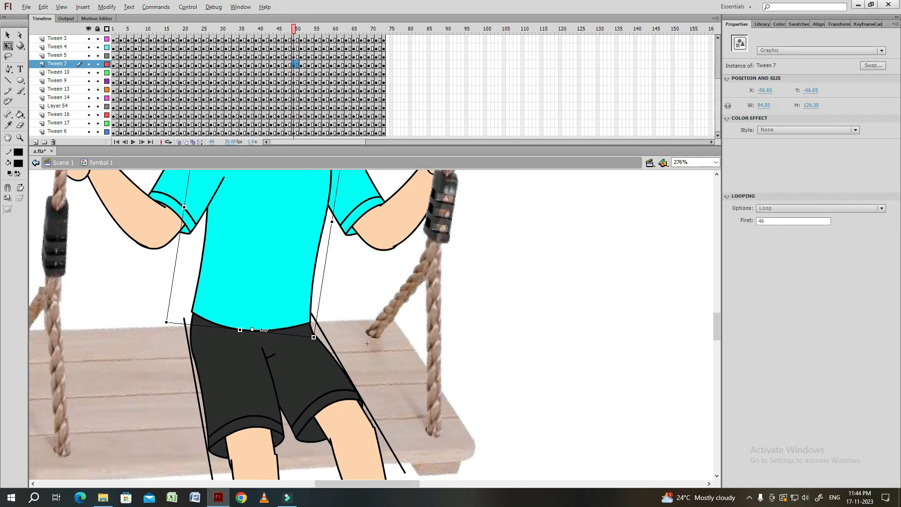
Fit the torso's hem to the shorts through the return swing, from frame 49 to frame 65
{"action": "key", "text": "period"}
{"action": "key", "text": "period"}
{"action": "key", "text": "period"}
{"action": "key", "text": "period"}
{"action": "left_click", "coordinate": [338, 354]}
{"action": "key", "text": "period"}
{"action": "key", "text": "period"}
{"action": "key", "text": "period"}
{"action": "key", "text": "period"}
{"action": "left_click_drag", "start_coordinate": [442, 415], "coordinate": [379, 357]}
{"action": "key", "text": "period"}
{"action": "key", "text": "period"}
{"action": "key", "text": "period"}
{"action": "key", "text": "period"}
{"action": "left_click_drag", "start_coordinate": [458, 379], "coordinate": [411, 351]}
{"action": "key", "text": "period"}
{"action": "key", "text": "period"}
{"action": "key", "text": "period"}
{"action": "key", "text": "period"}
{"action": "left_click", "coordinate": [410, 350]}
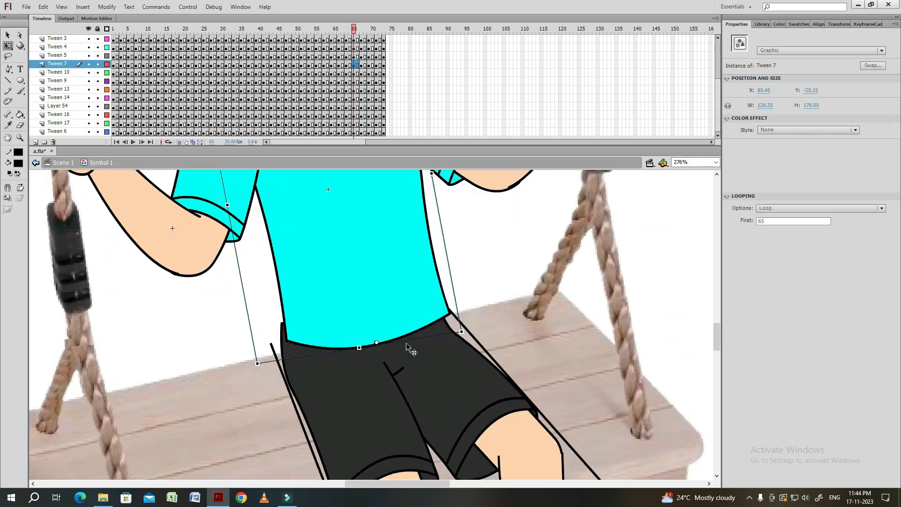
Fit the torso's hem to the shorts over the remaining frames from frame 65 and play back the whole swing
{"action": "key", "text": "period"}
{"action": "key", "text": "period"}
{"action": "key", "text": "period"}
{"action": "key", "text": "period"}
{"action": "left_click", "coordinate": [435, 357]}
{"action": "key", "text": "ctrl+minus"}
{"action": "key", "text": "ctrl+minus"}
{"action": "key", "text": "Return"}
{"action": "key", "text": "ctrl+minus"}
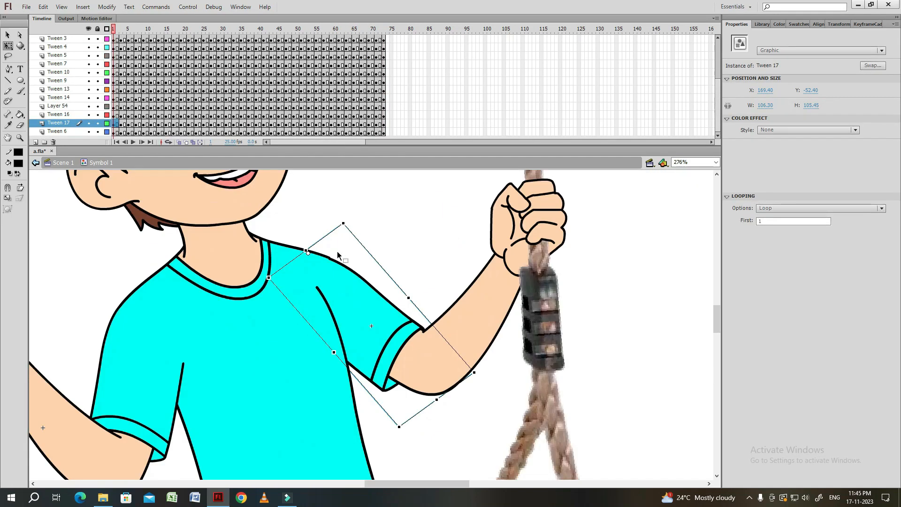
Join the right-hand sleeve's outline to the torso's shoulder line frame by frame from frame 1 to frame 15
{"action": "key", "text": "period"}
{"action": "key", "text": "period"}
{"action": "key", "text": "period"}
{"action": "key", "text": "period"}
{"action": "left_click", "coordinate": [365, 287]}
{"action": "key", "text": "period"}
{"action": "key", "text": "period"}
{"action": "left_click", "coordinate": [357, 244]}
{"action": "key", "text": "period"}
{"action": "key", "text": "period"}
{"action": "key", "text": "period"}
{"action": "key", "text": "period"}
{"action": "key", "text": "period"}
{"action": "key", "text": "period"}
{"action": "key", "text": "period"}
{"action": "key", "text": "period"}
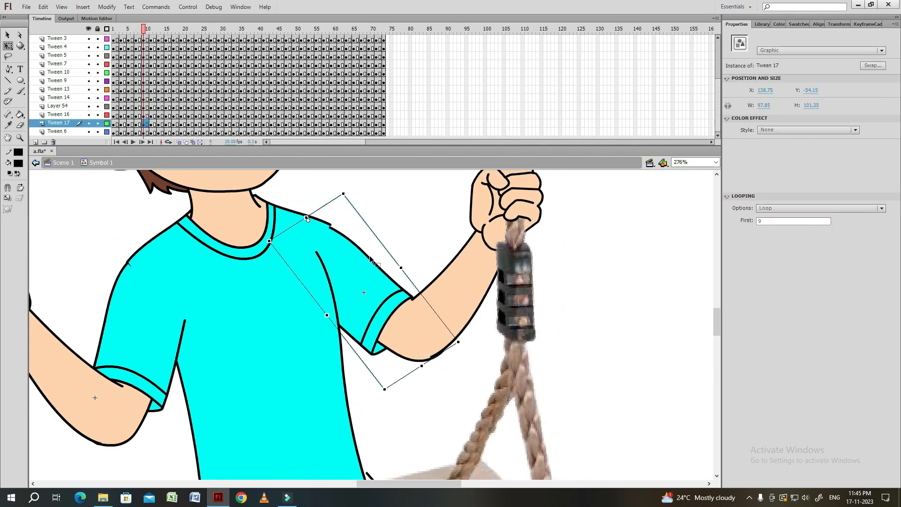
{"action": "left_click", "coordinate": [299, 278]}
{"action": "key", "text": "ctrl+equal"}
{"action": "key", "text": "ctrl+minus"}
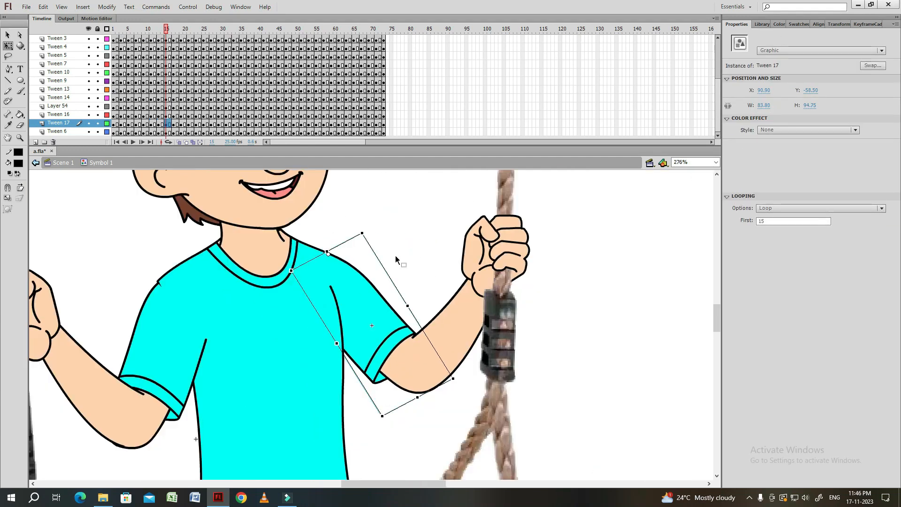
Join the right-hand sleeve to the torso's shoulder line from frame 15 to frame 25, saving the file along the way
{"action": "key", "text": "period"}
{"action": "key", "text": "period"}
{"action": "key", "text": "ctrl+s"}
{"action": "key", "text": "period"}
{"action": "key", "text": "period"}
{"action": "key", "text": "period"}
{"action": "key", "text": "period"}
{"action": "left_click", "coordinate": [277, 301]}
{"action": "key", "text": "ctrl+equal"}
{"action": "left_click", "coordinate": [434, 258]}
{"action": "key", "text": "period"}
{"action": "key", "text": "period"}
{"action": "left_click", "coordinate": [326, 310]}
{"action": "key", "text": "period"}
{"action": "key", "text": "period"}
{"action": "key", "text": "period"}
{"action": "key", "text": "period"}
{"action": "key", "text": "period"}
{"action": "key", "text": "period"}
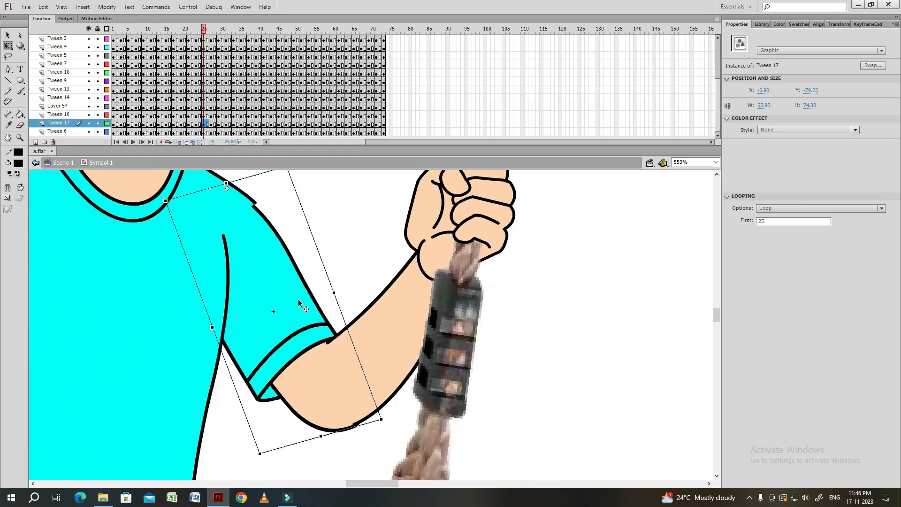
Align the right-hand sleeve with the shoulder line frame by frame from frame 25 to frame 41
{"action": "key", "text": "period"}
{"action": "key", "text": "period"}
{"action": "key", "text": "period"}
{"action": "key", "text": "period"}
{"action": "key", "text": "period"}
{"action": "key", "text": "period"}
{"action": "key", "text": "period"}
{"action": "key", "text": "period"}
{"action": "key", "text": "period"}
{"action": "key", "text": "period"}
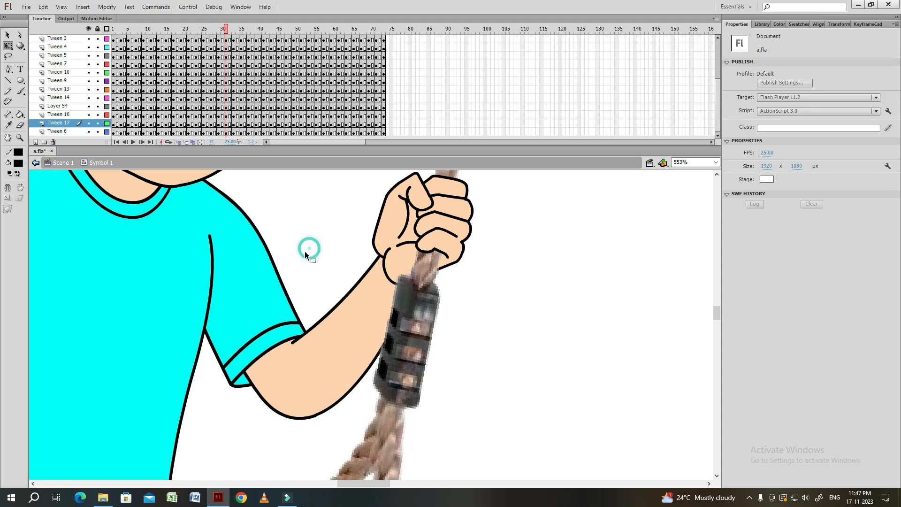
{"action": "left_click", "coordinate": [322, 315]}
{"action": "key", "text": "period"}
{"action": "key", "text": "period"}
{"action": "left_click", "coordinate": [339, 296]}
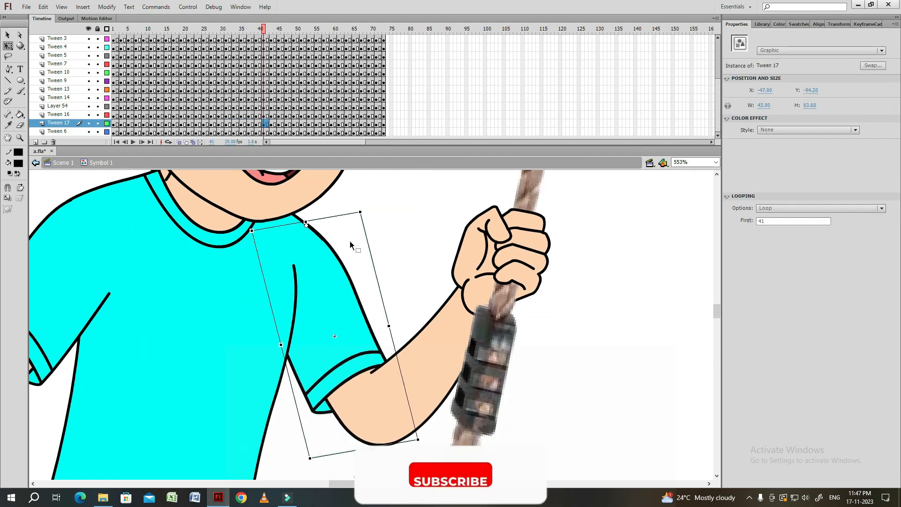
Align the right-hand sleeve with the shoulder line on the return swing from frame 41 up to frame 47
{"action": "key", "text": "period"}
{"action": "key", "text": "period"}
{"action": "left_click", "coordinate": [362, 287]}
{"action": "key", "text": "period"}
{"action": "key", "text": "period"}
{"action": "left_click", "coordinate": [354, 282]}
{"action": "key", "text": "period"}
{"action": "key", "text": "period"}
{"action": "key", "text": "period"}
{"action": "key", "text": "period"}
{"action": "key", "text": "period"}
{"action": "key", "text": "period"}
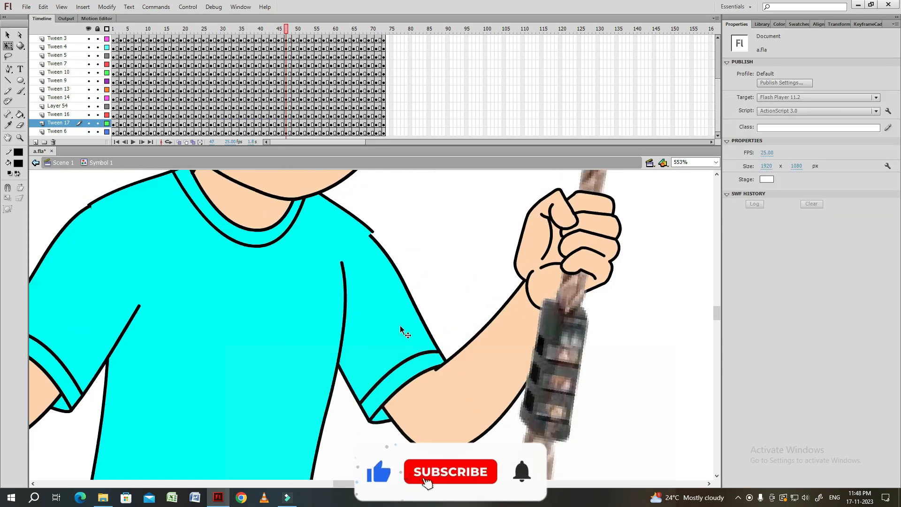
Continue joining the right-hand sleeve to the torso's shoulder outline from frame 47 to frame 53
{"action": "key", "text": "period"}
{"action": "key", "text": "period"}
{"action": "key", "text": "period"}
{"action": "key", "text": "period"}
{"action": "key", "text": "period"}
{"action": "key", "text": "period"}
{"action": "key", "text": "period"}
{"action": "key", "text": "period"}
{"action": "key", "text": "period"}
{"action": "key", "text": "period"}
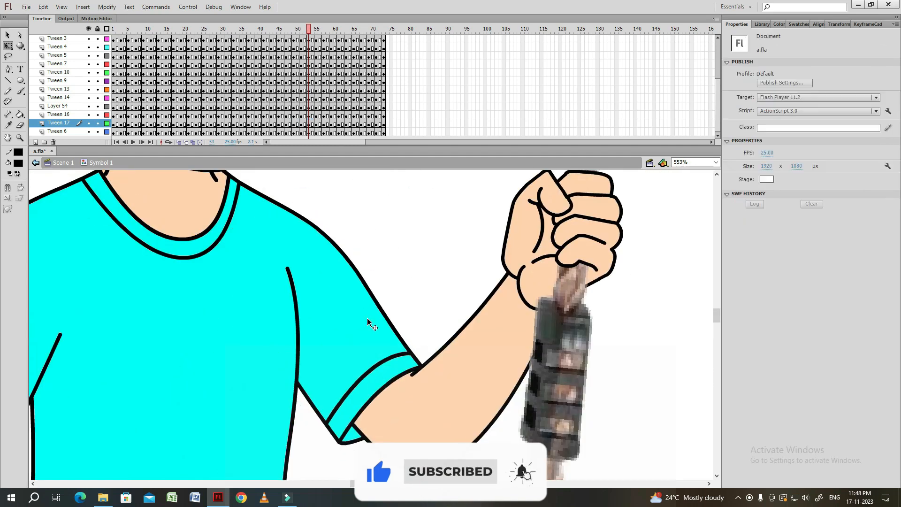
Align the right-hand sleeve with the torso's shoulder line frame by frame from frame 53 through the rest of the swing
{"action": "left_click", "coordinate": [413, 314]}
{"action": "key", "text": "period"}
{"action": "key", "text": "period"}
{"action": "left_click_drag", "start_coordinate": [487, 241], "coordinate": [439, 216]}
{"action": "key", "text": "period"}
{"action": "key", "text": "period"}
{"action": "left_click", "coordinate": [423, 306]}
{"action": "key", "text": "period"}
{"action": "key", "text": "period"}
{"action": "left_click", "coordinate": [425, 303]}
{"action": "key", "text": "period"}
{"action": "key", "text": "period"}
{"action": "key", "text": "period"}
{"action": "key", "text": "period"}
{"action": "left_click_drag", "start_coordinate": [483, 272], "coordinate": [439, 220]}
Play the swing animation in the symbol to review the corrected right-hand sleeve
{"action": "left_click", "coordinate": [346, 247]}
{"action": "key", "text": "ctrl+minus"}
{"action": "key", "text": "Return"}
{"action": "key", "text": "ctrl+minus"}
Align the left-hand sleeve with the torso's shoulder line frame by frame from frame 1 to frame 9
{"action": "left_click", "coordinate": [113, 39]}
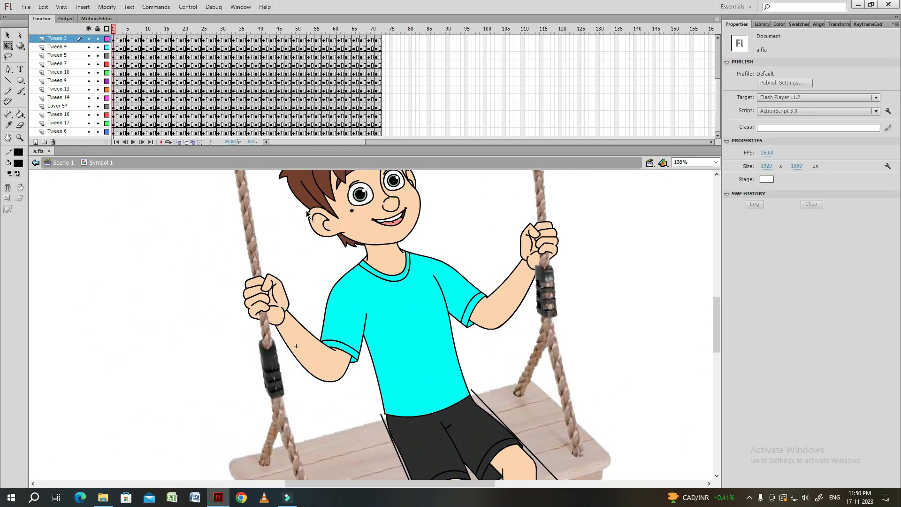
{"action": "key", "text": "ctrl+equal"}
{"action": "key", "text": "period"}
{"action": "key", "text": "period"}
{"action": "key", "text": "period"}
{"action": "key", "text": "period"}
{"action": "left_click", "coordinate": [208, 279]}
{"action": "left_click", "coordinate": [349, 277]}
{"action": "key", "text": "period"}
{"action": "key", "text": "period"}
{"action": "key", "text": "ctrl+equal"}
{"action": "left_click", "coordinate": [350, 278]}
{"action": "key", "text": "ctrl+minus"}
{"action": "key", "text": "ctrl+minus"}
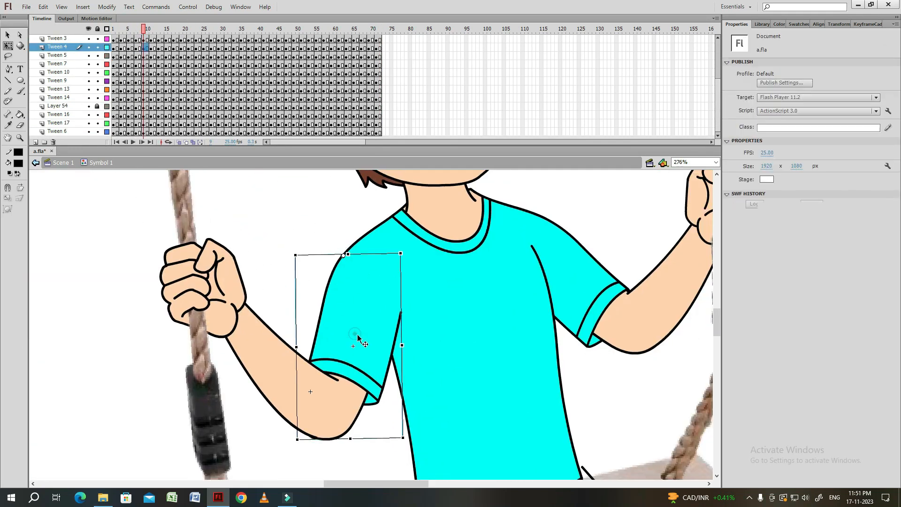
Join the left-hand sleeve to the shoulder outline from frame 9 to frame 17
{"action": "key", "text": "period"}
{"action": "key", "text": "period"}
{"action": "key", "text": "period"}
{"action": "key", "text": "period"}
{"action": "left_click", "coordinate": [311, 257]}
{"action": "key", "text": "period"}
{"action": "key", "text": "period"}
{"action": "key", "text": "period"}
{"action": "key", "text": "period"}
{"action": "key", "text": "ctrl+equal"}
{"action": "key", "text": "ctrl+equal"}
{"action": "key", "text": "ctrl+minus"}
{"action": "key", "text": "ctrl+minus"}
{"action": "left_click", "coordinate": [268, 262]}
{"action": "key", "text": "period"}
{"action": "key", "text": "period"}
{"action": "key", "text": "period"}
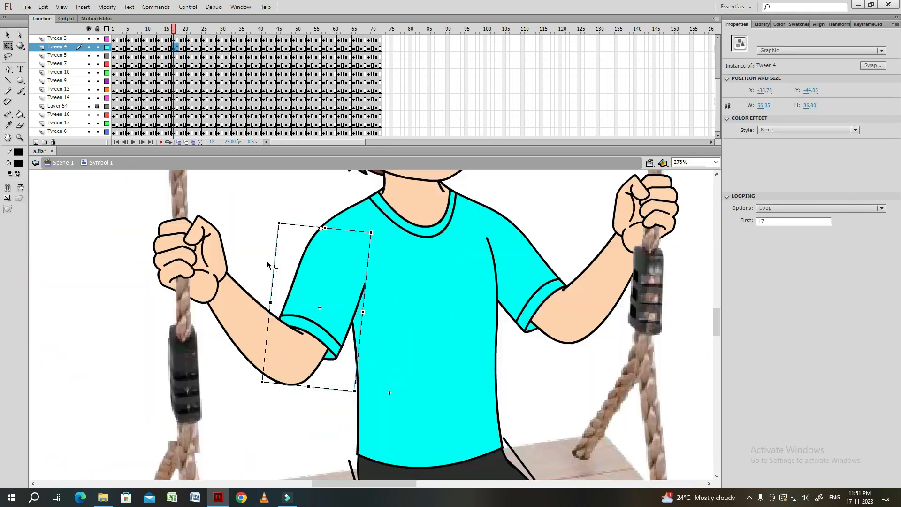
Continue matching the left-hand sleeve to the shoulder line from frame 17 to frame 27
{"action": "key", "text": "period"}
{"action": "key", "text": "period"}
{"action": "key", "text": "ctrl+equal"}
{"action": "key", "text": "ctrl+equal"}
{"action": "key", "text": "period"}
{"action": "key", "text": "period"}
{"action": "key", "text": "period"}
{"action": "key", "text": "period"}
{"action": "key", "text": "period"}
{"action": "left_click", "coordinate": [270, 312]}
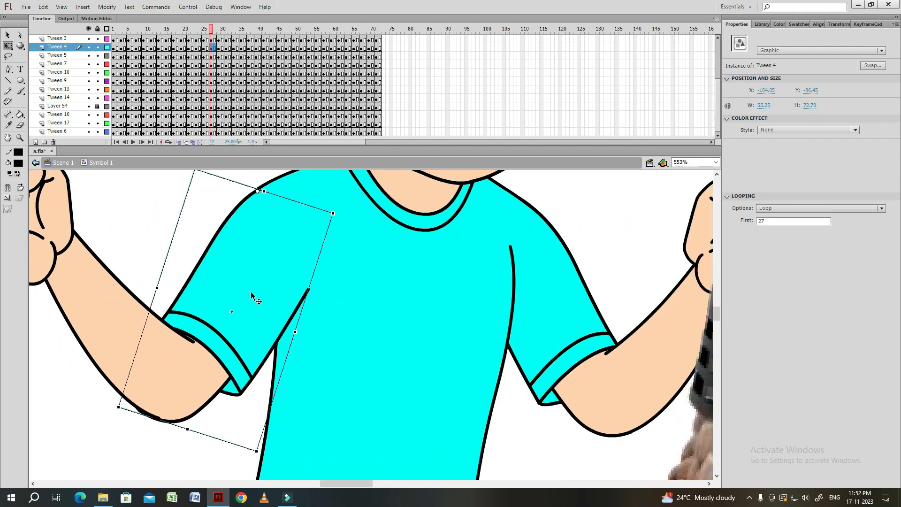
Correct the left-hand sleeve's joint with the shoulder frame by frame from frame 27 to frame 39
{"action": "key", "text": "period"}
{"action": "key", "text": "period"}
{"action": "key", "text": "period"}
{"action": "key", "text": "period"}
{"action": "key", "text": "period"}
{"action": "key", "text": "period"}
{"action": "key", "text": "period"}
{"action": "left_click", "coordinate": [221, 271]}
{"action": "key", "text": "period"}
{"action": "key", "text": "period"}
{"action": "key", "text": "period"}
{"action": "left_click", "coordinate": [203, 245]}
{"action": "key", "text": "period"}
{"action": "key", "text": "period"}
{"action": "key", "text": "period"}
{"action": "key", "text": "period"}
{"action": "key", "text": "period"}
{"action": "key", "text": "period"}
{"action": "key", "text": "period"}
{"action": "key", "text": "period"}
{"action": "key", "text": "period"}
{"action": "key", "text": "period"}
{"action": "key", "text": "period"}
{"action": "key", "text": "period"}
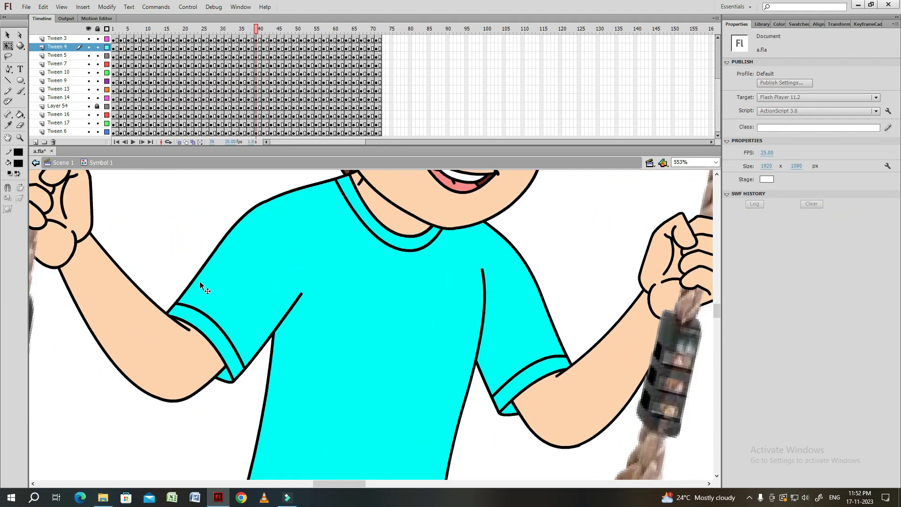
Align the left-hand sleeve with the shoulder line on the return swing from frame 39 to frame 53
{"action": "left_click", "coordinate": [292, 241]}
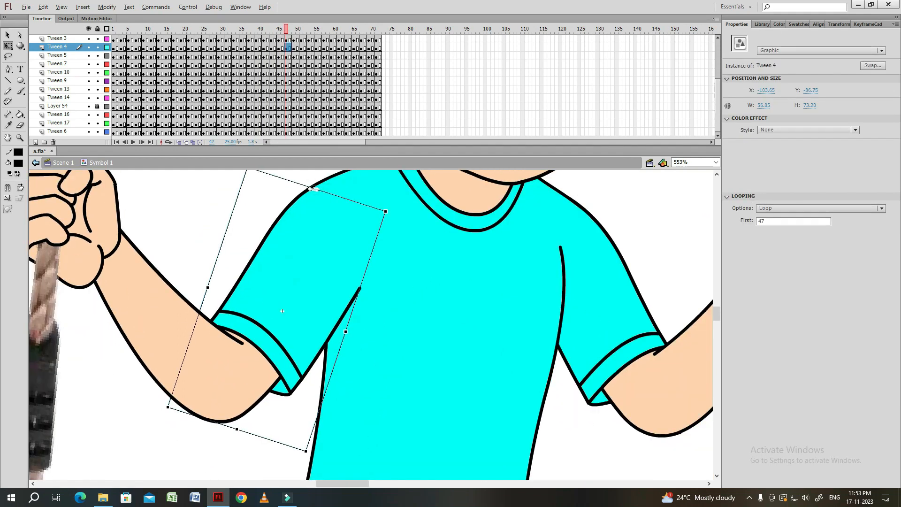
{"action": "key", "text": "period"}
{"action": "key", "text": "period"}
{"action": "key", "text": "period"}
{"action": "key", "text": "period"}
{"action": "left_click", "coordinate": [329, 207]}
{"action": "key", "text": "ctrl+minus"}
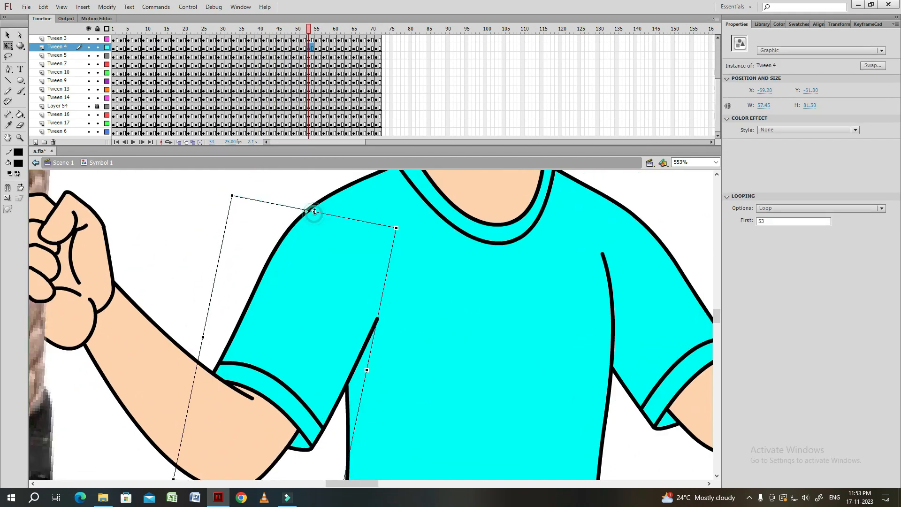
Keep the left-hand sleeve joined to the torso's shoulder outline from frame 53 to frame 61
{"action": "key", "text": "period"}
{"action": "key", "text": "period"}
{"action": "key", "text": "period"}
{"action": "key", "text": "period"}
{"action": "key", "text": "period"}
{"action": "key", "text": "period"}
{"action": "key", "text": "period"}
{"action": "key", "text": "period"}
{"action": "left_click", "coordinate": [296, 259]}
{"action": "key", "text": "period"}
{"action": "key", "text": "period"}
{"action": "key", "text": "period"}
{"action": "key", "text": "period"}
{"action": "key", "text": "period"}
{"action": "key", "text": "period"}
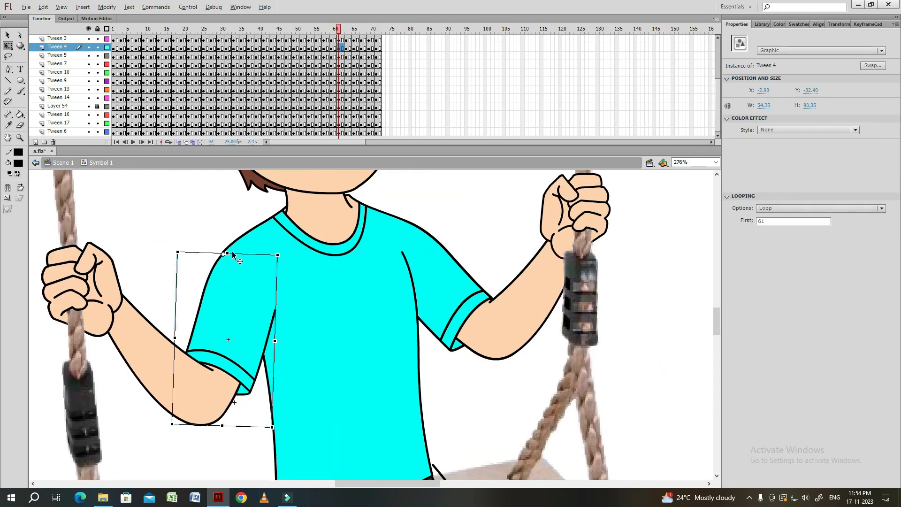
Align the left-hand sleeve with the shoulder line in the remaining frames after frame 61
{"action": "key", "text": "period"}
{"action": "key", "text": "period"}
{"action": "key", "text": "period"}
{"action": "key", "text": "period"}
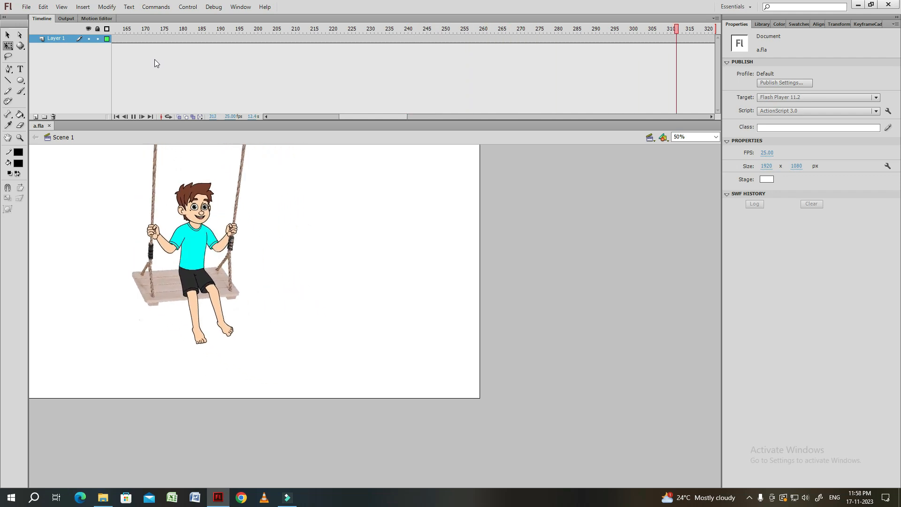
Test the movie to watch the boy swinging, and close the preview window
{"action": "key", "text": "ctrl+Return"}
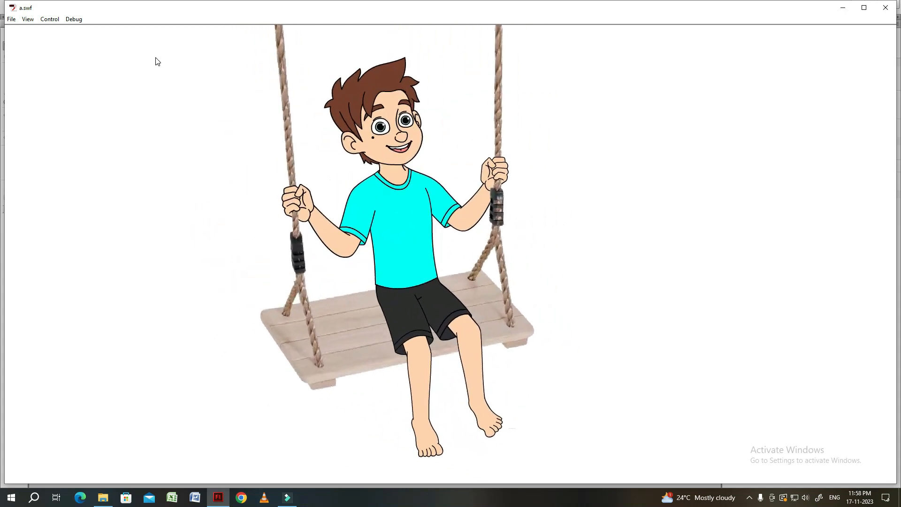
{"action": "left_click", "coordinate": [886, 7]}
Create classic tweens between the keyframes of all swing and body-part layers in Symbol 1, and save the file
{"action": "left_click_drag", "start_coordinate": [118, 39], "coordinate": [377, 217]}
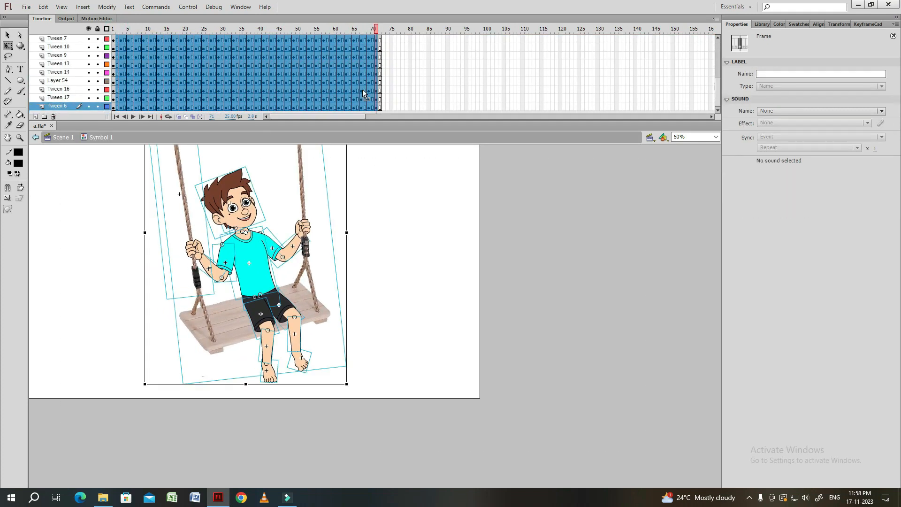
{"action": "key", "text": "ctrl+s"}
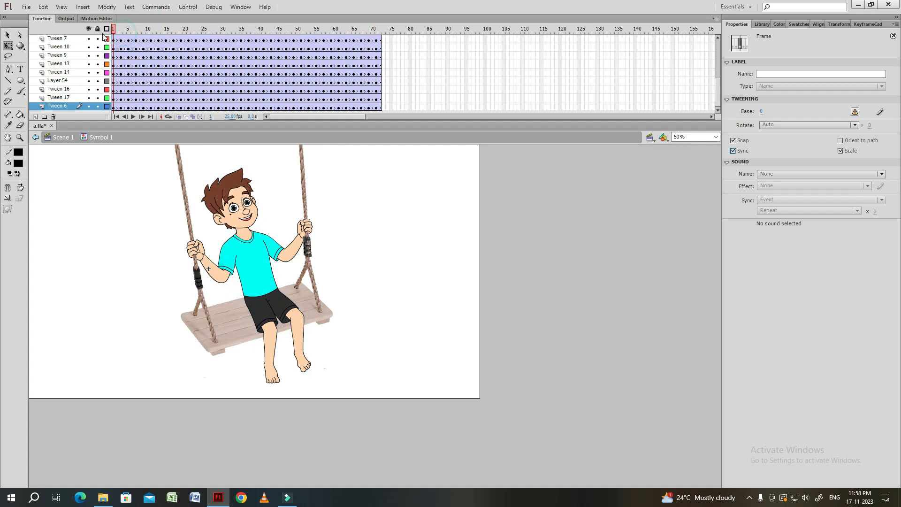
{"action": "left_click", "coordinate": [115, 107]}
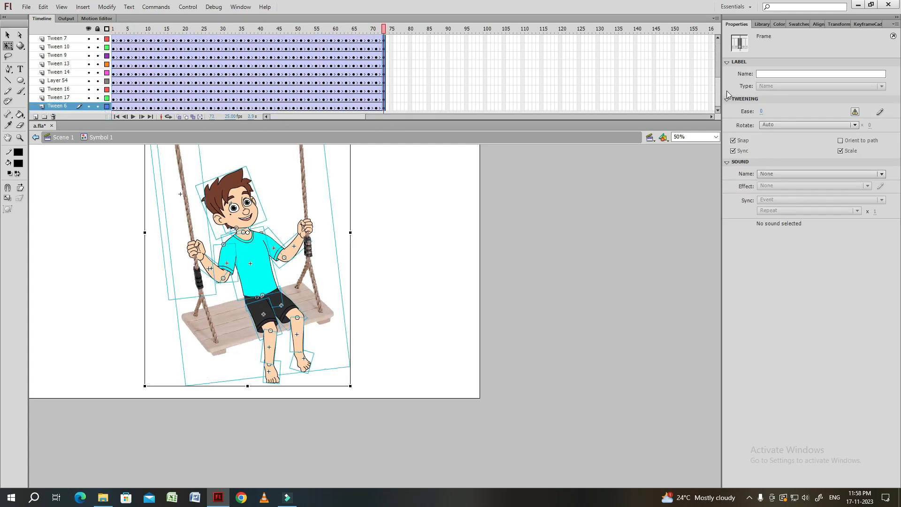
Remove frame 73 from all layers of Symbol 1, return to Scene 1 and play the timeline
{"action": "scroll", "coordinate": [628, 51], "scroll_direction": "up", "scroll_amount": 5}
{"action": "left_click", "coordinate": [384, 40]}
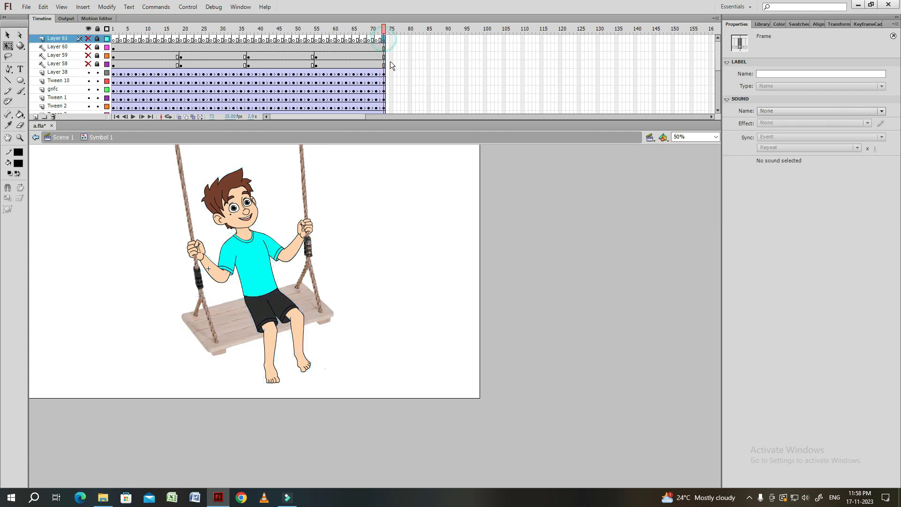
{"action": "left_click_drag", "start_coordinate": [383, 75], "coordinate": [379, 154]}
{"action": "left_click", "coordinate": [388, 41]}
{"action": "key", "text": "shift+F5"}
{"action": "double_click", "coordinate": [388, 197]}
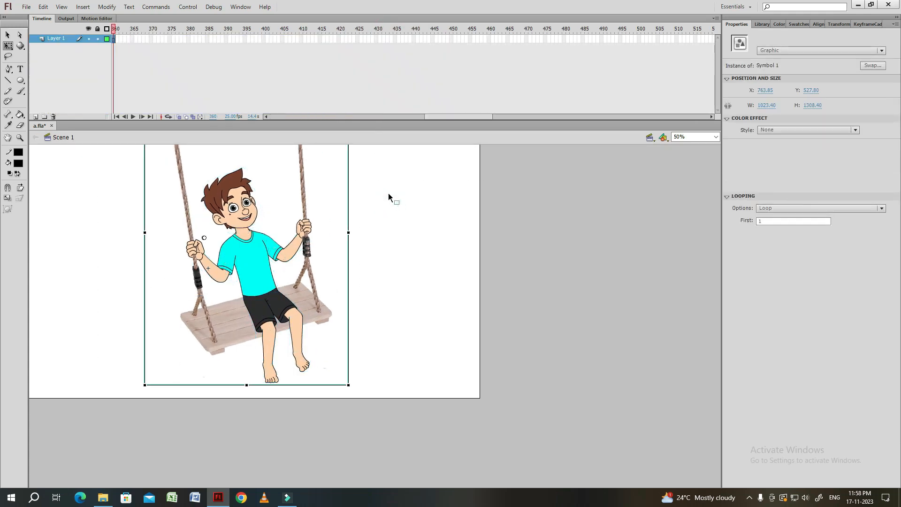
{"action": "key", "text": "Return"}
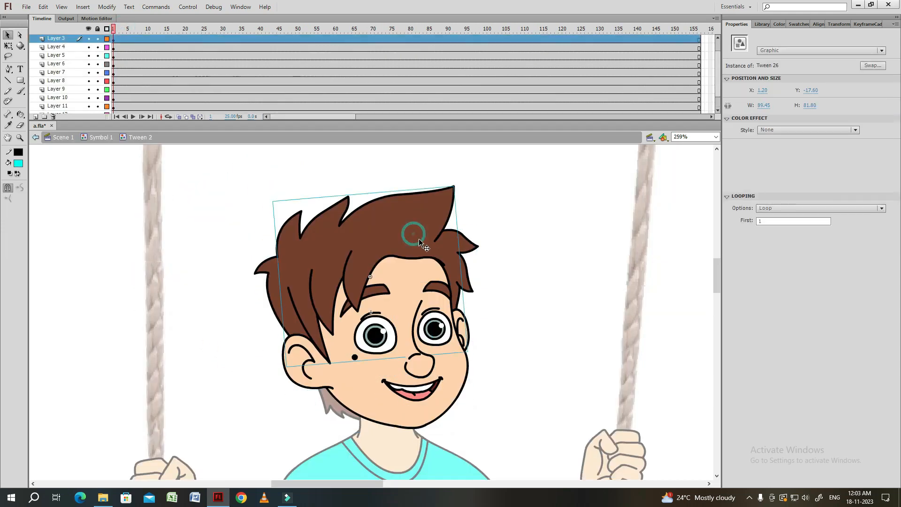
Animate the right-hand hair lock over nine frames, adding a keyframe at frame 5 with its upper tip raised
{"action": "double_click", "coordinate": [420, 240]}
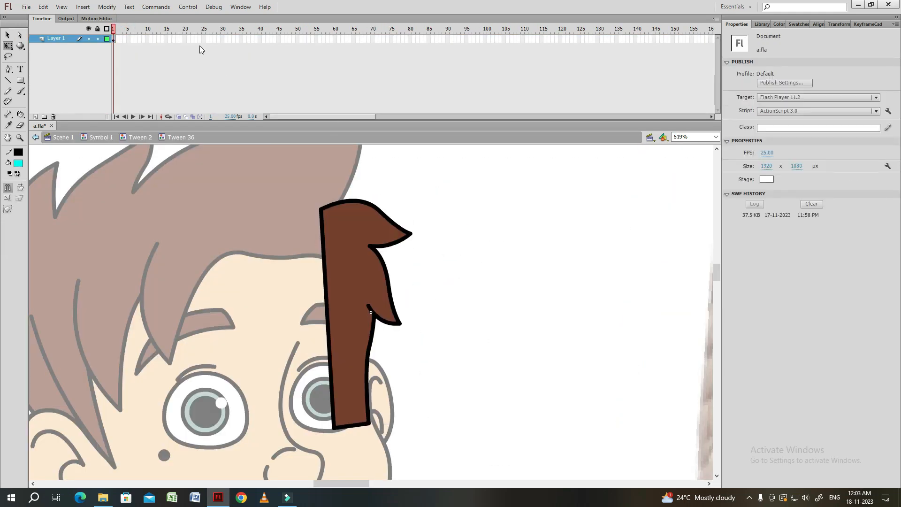
{"action": "left_click", "coordinate": [143, 38]}
{"action": "key", "text": "F5"}
{"action": "right_click", "coordinate": [128, 38]}
{"action": "left_click", "coordinate": [154, 103]}
{"action": "left_click_drag", "start_coordinate": [411, 232], "coordinate": [412, 213]}
{"action": "left_click", "coordinate": [113, 40]}
{"action": "left_click", "coordinate": [136, 55]}
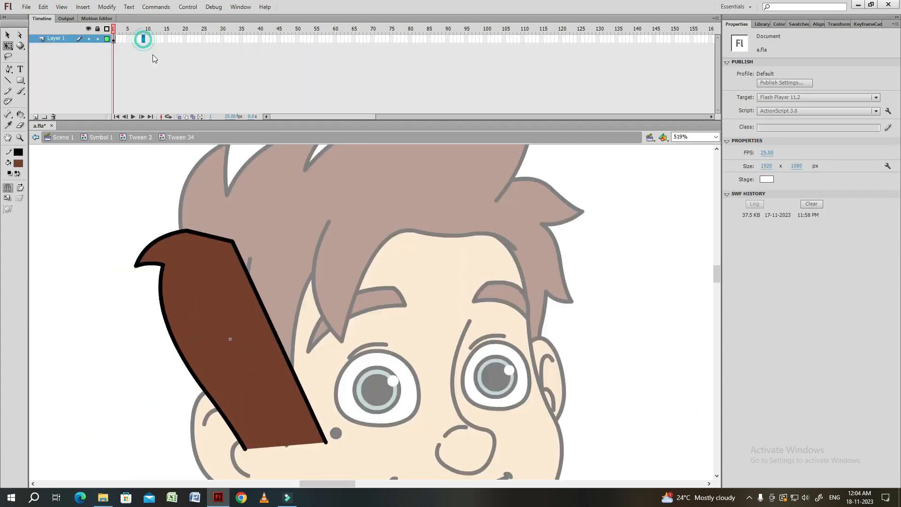
Add keyframes at frames 5 and 9 of the left-hand hair lock and slightly reshape its tip and upper curve at frame 5
{"action": "key", "text": "F5"}
{"action": "key", "text": "comma"}
{"action": "key", "text": "comma"}
{"action": "key", "text": "comma"}
{"action": "key", "text": "comma"}
{"action": "key", "text": "F6"}
{"action": "left_click", "coordinate": [86, 255]}
{"action": "left_click_drag", "start_coordinate": [137, 266], "coordinate": [136, 266]}
{"action": "left_click_drag", "start_coordinate": [155, 231], "coordinate": [154, 229]}
Shape-tween the left-hand hair lock across frames 1 to 9, play it and return to the head symbol
{"action": "mouse_move", "coordinate": [114, 40]}
{"action": "left_mouse_down", "text": "alt"}
{"action": "mouse_move", "coordinate": [144, 40]}
{"action": "mouse_move", "coordinate": [114, 40]}
{"action": "left_mouse_up", "text": "alt"}
{"action": "key", "text": "F3"}
{"action": "key", "text": "Return"}
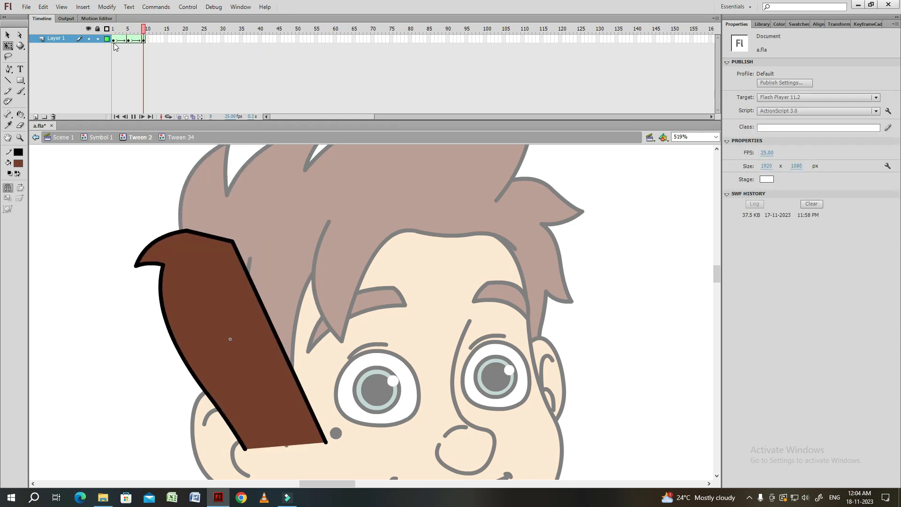
{"action": "key", "text": "v"}
{"action": "double_click", "coordinate": [324, 174]}
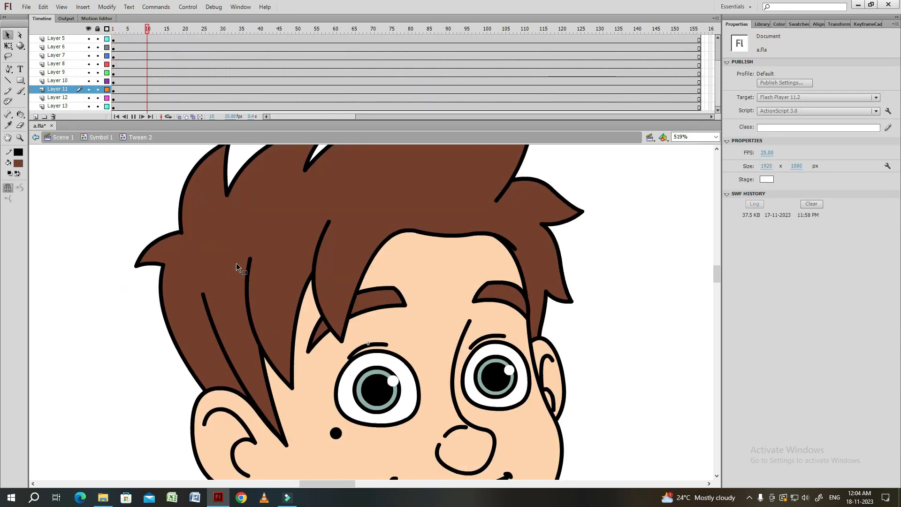
In the main hair symbol, separate the inner strand lines onto a hidden new layer and add keyframes at frame 5
{"action": "key", "text": "ctrl+minus"}
{"action": "double_click", "coordinate": [266, 283]}
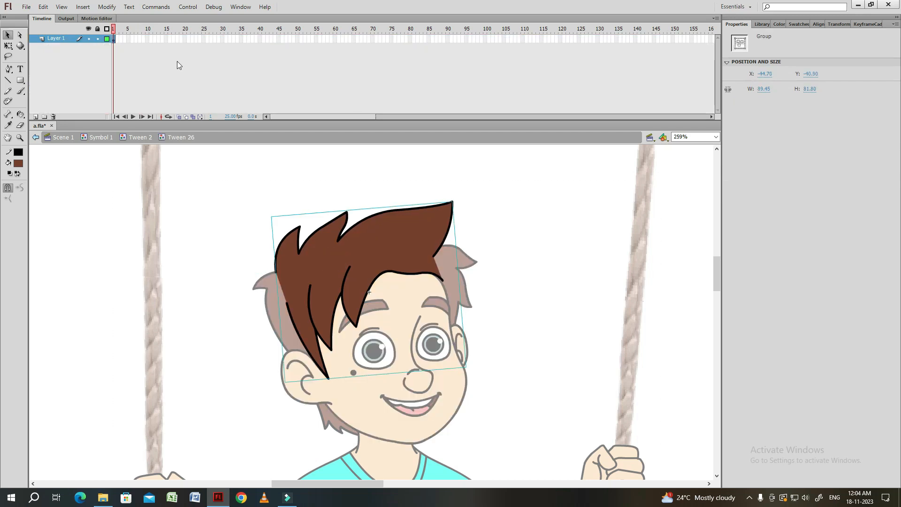
{"action": "left_click", "coordinate": [300, 318]}
{"action": "left_click", "coordinate": [85, 100]}
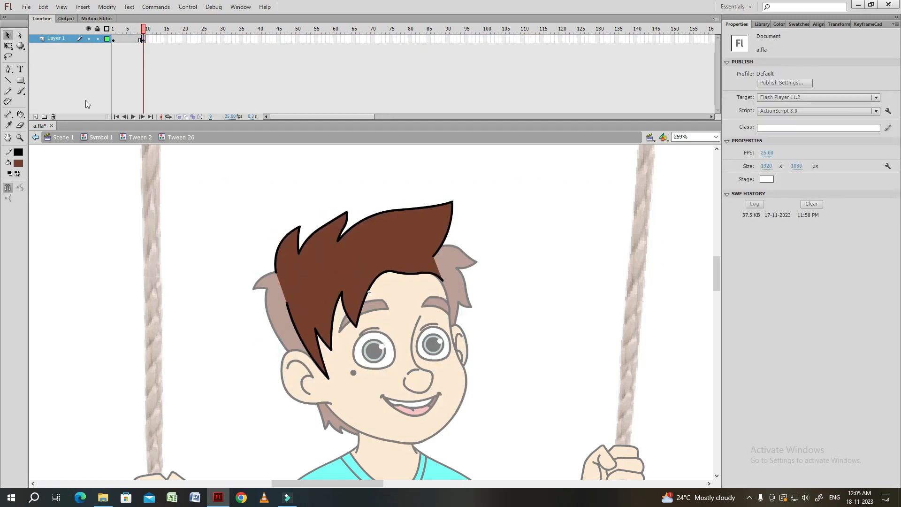
{"action": "left_click", "coordinate": [35, 117]}
{"action": "left_click", "coordinate": [142, 47]}
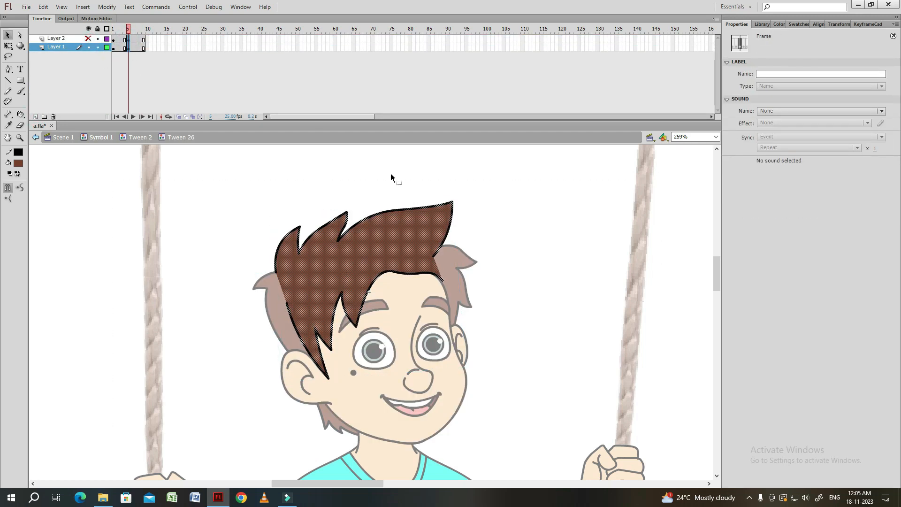
Reshape the main hair at frame 5, adjusting the fringe edge and bending the spike tips, and return to frame 1
{"action": "key", "text": "ctrl+="}
{"action": "left_click", "coordinate": [385, 362]}
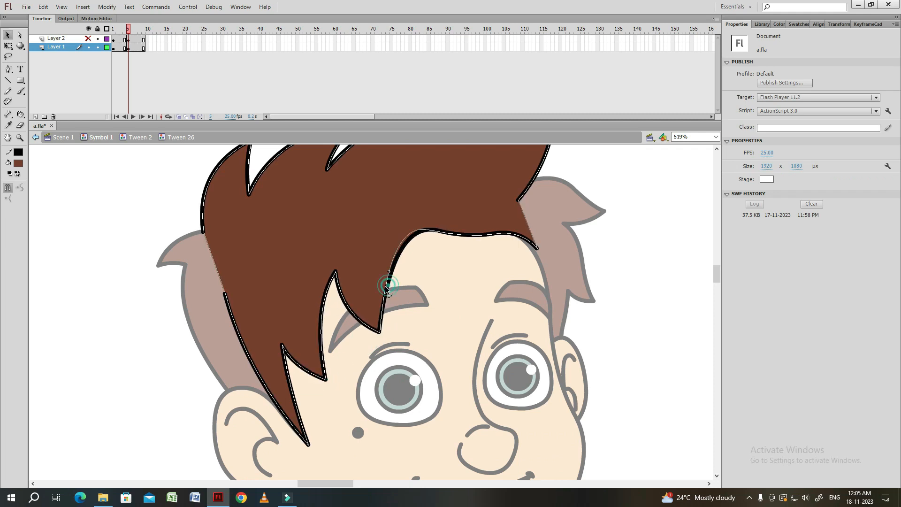
{"action": "left_click_drag", "start_coordinate": [388, 286], "coordinate": [385, 286]}
{"action": "left_click_drag", "start_coordinate": [385, 287], "coordinate": [392, 368]}
{"action": "left_click_drag", "start_coordinate": [258, 222], "coordinate": [271, 222]}
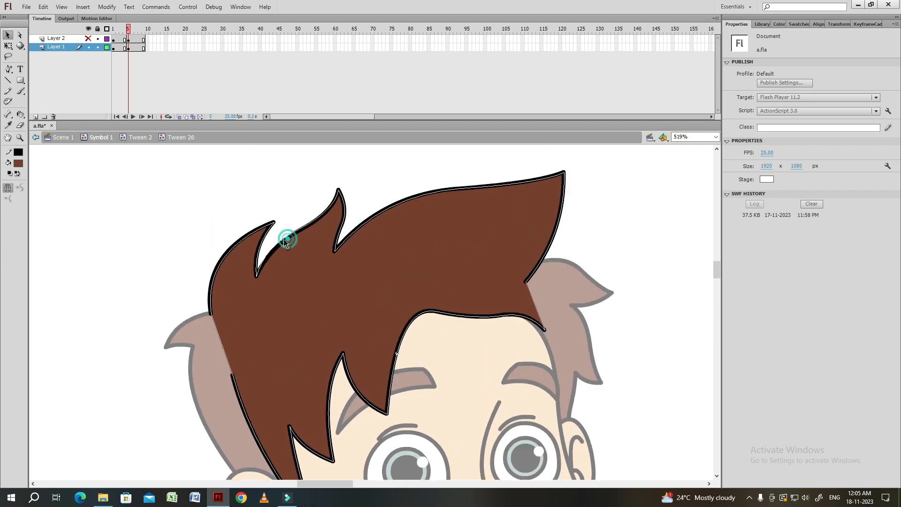
{"action": "left_click_drag", "start_coordinate": [343, 206], "coordinate": [345, 208]}
{"action": "left_click_drag", "start_coordinate": [563, 173], "coordinate": [470, 197]}
{"action": "left_click_drag", "start_coordinate": [470, 197], "coordinate": [460, 187]}
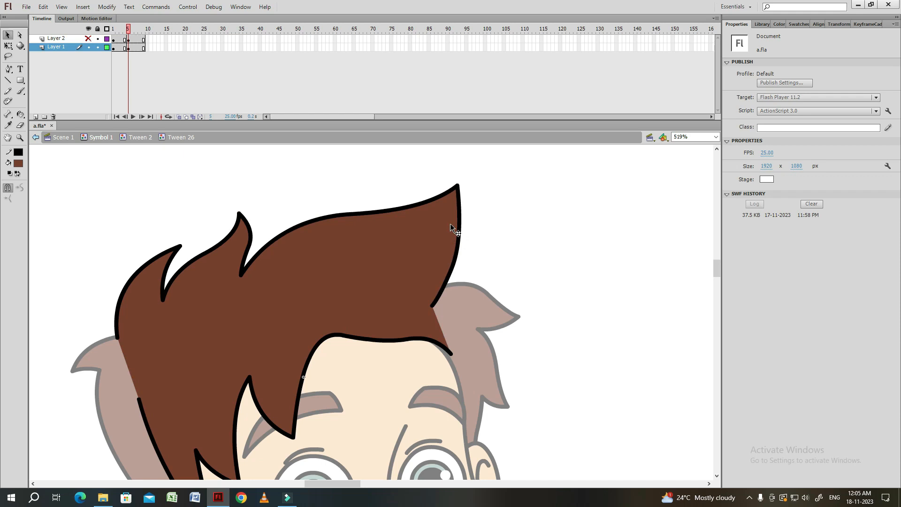
{"action": "key", "text": "ctrl+minus"}
{"action": "left_click", "coordinate": [113, 48]}
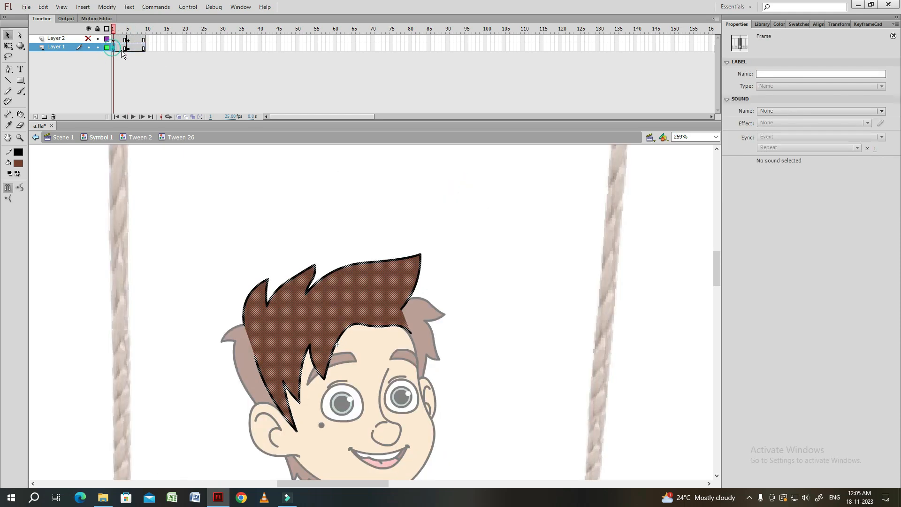
Shape-tween the main hair across frames 1 to 9, play it, and return to the head symbol to play it there
{"action": "right_click", "coordinate": [122, 49]}
{"action": "left_click", "coordinate": [167, 76]}
{"action": "key", "text": "Return"}
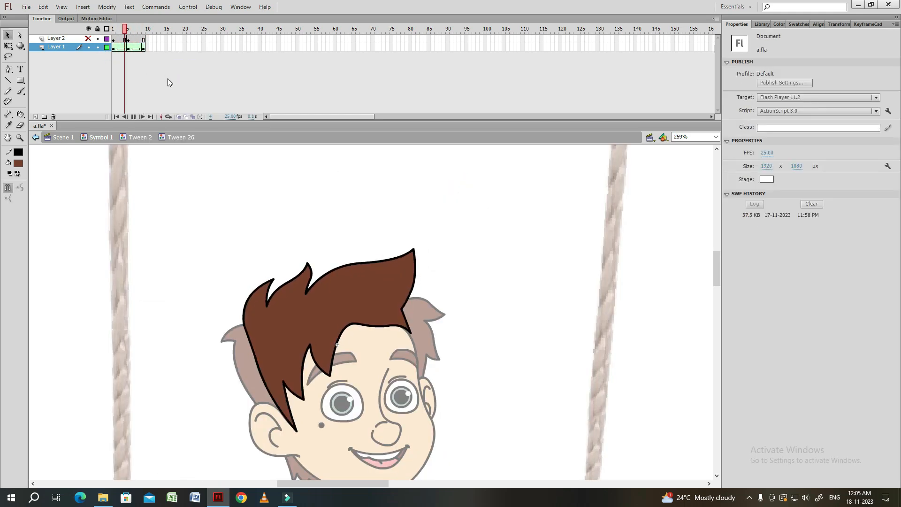
{"action": "double_click", "coordinate": [446, 209]}
{"action": "key", "text": "Return"}
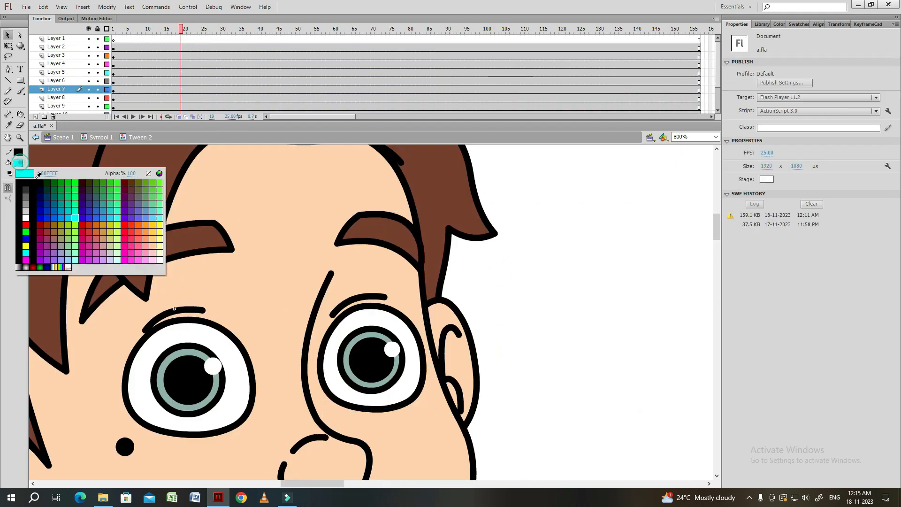
In the right-hand eye symbol, distribute the parts to layers, extend them to frame 30 and classic-tween the eyebrow on the uppermost layer
{"action": "left_click", "coordinate": [413, 328]}
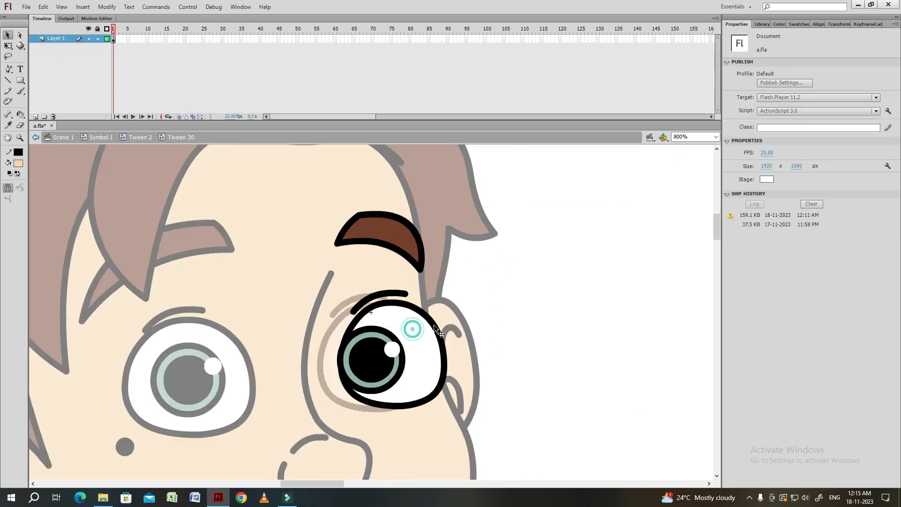
{"action": "key", "text": "ctrl+a"}
{"action": "key", "text": "ctrl+shift+d"}
{"action": "left_click_drag", "start_coordinate": [220, 38], "coordinate": [220, 72]}
{"action": "key", "text": "F5"}
{"action": "left_click_drag", "start_coordinate": [56, 47], "coordinate": [56, 37]}
{"action": "right_click", "coordinate": [130, 40]}
{"action": "left_click", "coordinate": [158, 67]}
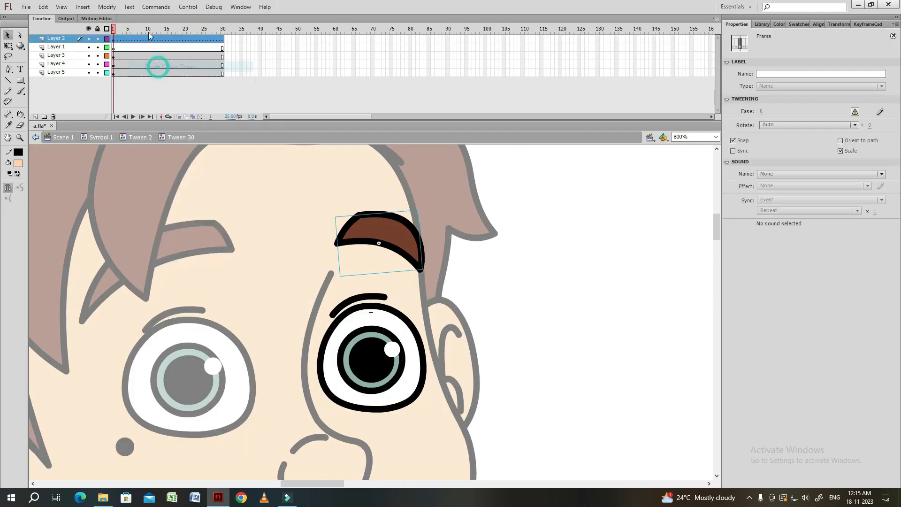
Classic-tween the right-hand eye's pupil layer with keyframes at frames 10, 15 and 25
{"action": "left_click", "coordinate": [166, 55]}
{"action": "left_click", "coordinate": [149, 64]}
{"action": "right_click", "coordinate": [147, 57]}
{"action": "left_click", "coordinate": [175, 82]}
{"action": "key", "text": "F6"}
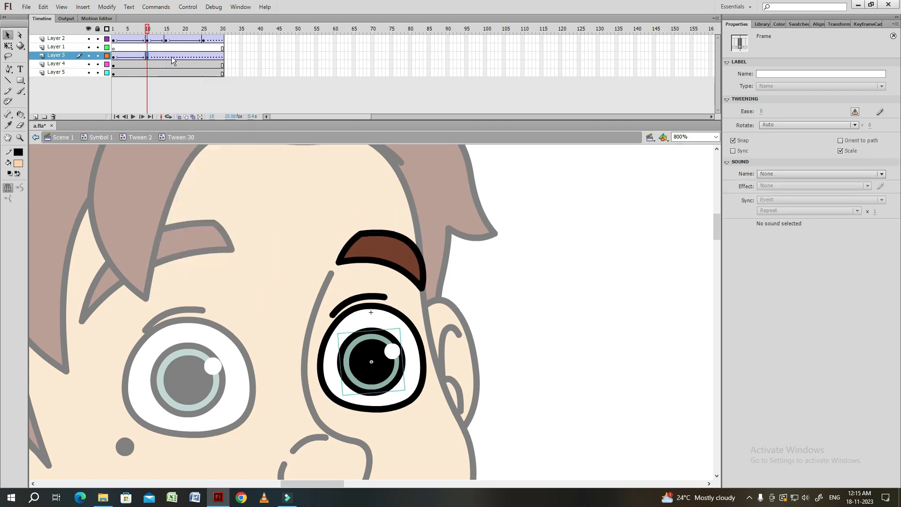
{"action": "key", "text": "F6"}
{"action": "right_click", "coordinate": [211, 54]}
{"action": "left_click", "coordinate": [243, 60]}
Move Layer 4 below Layer 5, draw a skin-coloured eyelid over the right-hand eye on Layer 1 and add a keyframe at frame 10
{"action": "left_click_drag", "start_coordinate": [55, 64], "coordinate": [56, 75]}
{"action": "left_click", "coordinate": [113, 47]}
{"action": "key", "text": "r"}
{"action": "mouse_move", "coordinate": [305, 253]}
{"action": "left_mouse_down"}
{"action": "mouse_move", "coordinate": [376, 306]}
{"action": "mouse_move", "coordinate": [424, 327]}
{"action": "mouse_move", "coordinate": [393, 308]}
{"action": "mouse_move", "coordinate": [376, 322]}
{"action": "left_mouse_up"}
{"action": "double_click", "coordinate": [407, 300]}
{"action": "left_click", "coordinate": [147, 48]}
{"action": "key", "text": "F6"}
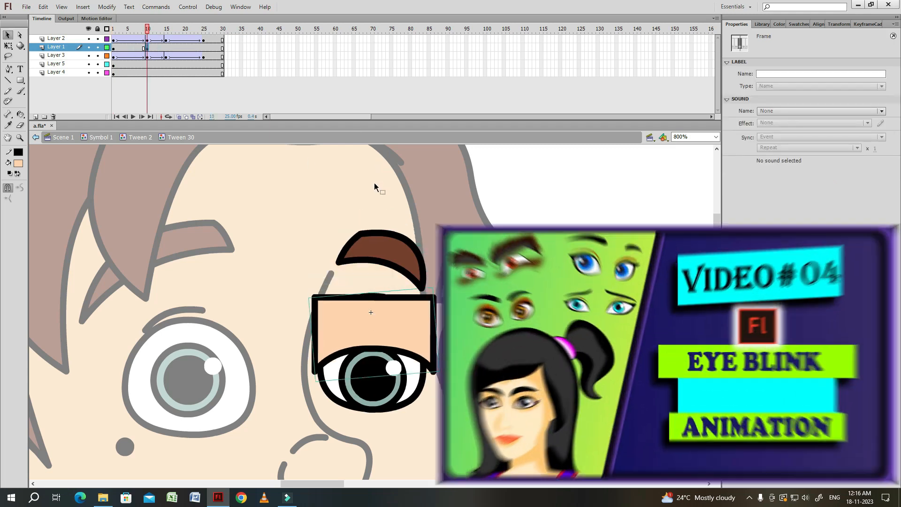
Reshape the right-hand eyelid at frame 10 by lowering its corners and bending its lower edge down over the eye, and break it apart
{"action": "double_click", "coordinate": [376, 322]}
{"action": "left_click_drag", "start_coordinate": [434, 372], "coordinate": [434, 389]}
{"action": "left_click_drag", "start_coordinate": [313, 369], "coordinate": [313, 393]}
{"action": "left_click_drag", "start_coordinate": [401, 355], "coordinate": [419, 404]}
{"action": "left_click", "coordinate": [181, 137]}
{"action": "key", "text": "ctrl+b"}
Shape-tween the right-hand eyelid up to frame 10, add a keyframe at frame 15 and copy the open-eye keyframe to frame 25
{"action": "right_click", "coordinate": [136, 47]}
{"action": "left_click", "coordinate": [162, 64]}
{"action": "left_click", "coordinate": [166, 47]}
{"action": "key", "text": "F6"}
{"action": "left_click_drag", "start_coordinate": [114, 48], "coordinate": [203, 48]}
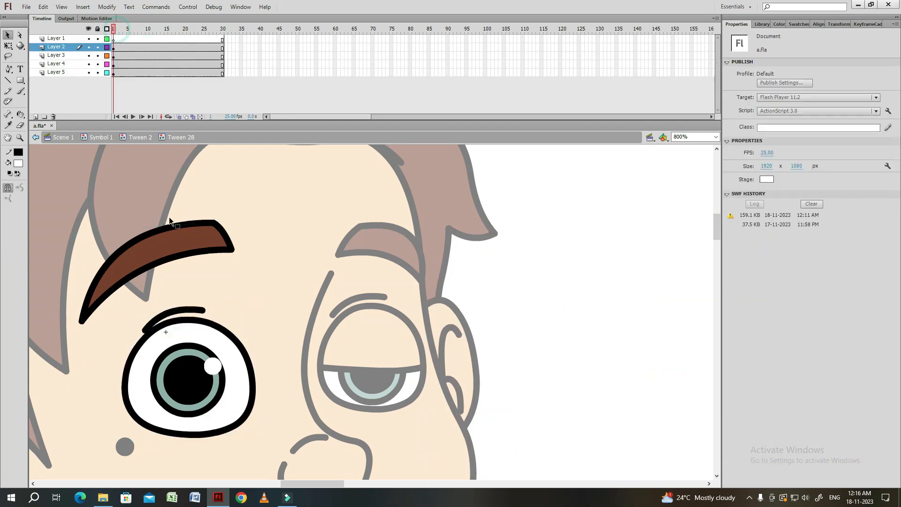
In the left-hand eye symbol, classic-tween the eyebrow and pupil layers with keyframes at frames 10, 15 and 25
{"action": "left_click", "coordinate": [162, 46]}
{"action": "mouse_move", "coordinate": [162, 46]}
{"action": "left_mouse_down"}
{"action": "mouse_move", "coordinate": [148, 37]}
{"action": "mouse_move", "coordinate": [157, 42]}
{"action": "left_mouse_up"}
{"action": "left_click", "coordinate": [155, 56]}
{"action": "left_click", "coordinate": [167, 56]}
{"action": "key", "text": "F6"}
{"action": "left_click", "coordinate": [56, 64]}
Draw an eyelid rectangle above the left-hand eye on Layer 1, arch its lower edge upward and fill it with skin colour
{"action": "left_click", "coordinate": [56, 46]}
{"action": "left_click_drag", "start_coordinate": [111, 259], "coordinate": [264, 353]}
{"action": "left_click_drag", "start_coordinate": [187, 353], "coordinate": [187, 323]}
{"action": "left_click_drag", "start_coordinate": [172, 331], "coordinate": [157, 316]}
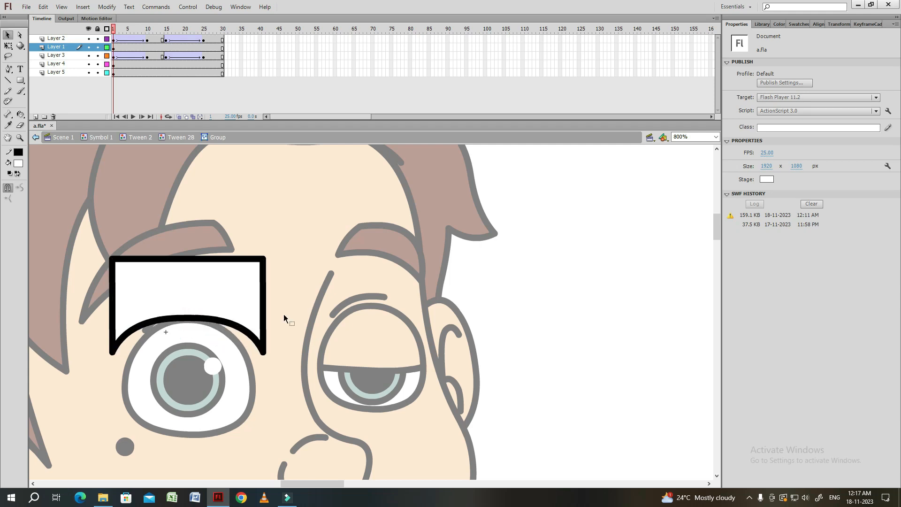
{"action": "double_click", "coordinate": [284, 315]}
{"action": "double_click", "coordinate": [284, 314]}
{"action": "double_click", "coordinate": [234, 289]}
{"action": "left_click", "coordinate": [225, 282]}
Add a keyframe at frame 10 for the left-hand eyelid and move the eyelid down over the eye
{"action": "left_click", "coordinate": [147, 47]}
{"action": "key", "text": "F6"}
{"action": "key", "text": "shift+Down"}
{"action": "key", "text": "shift+Down"}
{"action": "key", "text": "shift+Down"}
{"action": "key", "text": "shift+Down"}
{"action": "key", "text": "shift+Down"}
{"action": "key", "text": "shift+Down"}
{"action": "key", "text": "shift+Down"}
{"action": "key", "text": "shift+Down"}
{"action": "key", "text": "shift+Down"}
{"action": "key", "text": "shift+Down"}
{"action": "key", "text": "shift+Down"}
{"action": "key", "text": "shift+Down"}
Bend the left-hand eyelid's lower edge down at frame 10 to cover the whole eye, and break the eyelid apart
{"action": "double_click", "coordinate": [230, 353]}
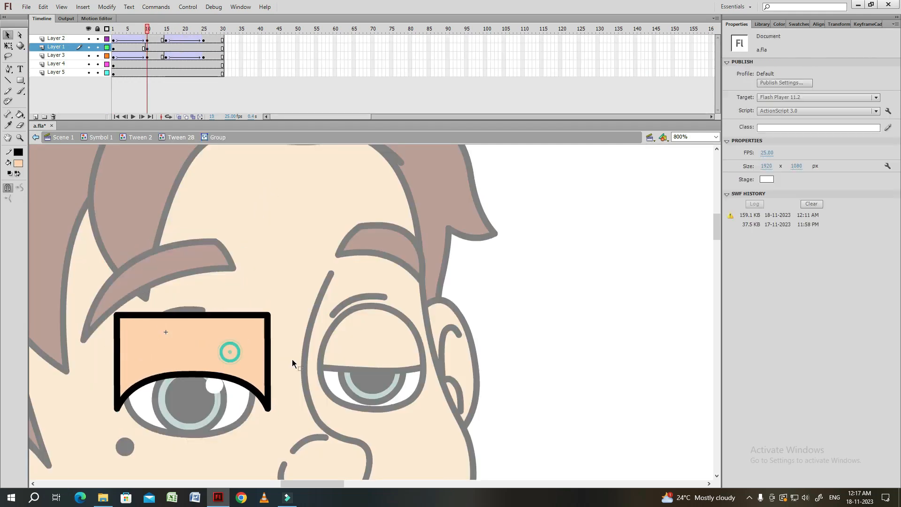
{"action": "left_click_drag", "start_coordinate": [154, 407], "coordinate": [196, 441]}
{"action": "double_click", "coordinate": [194, 456]}
{"action": "left_click", "coordinate": [147, 47]}
{"action": "key", "text": "ctrl+b"}
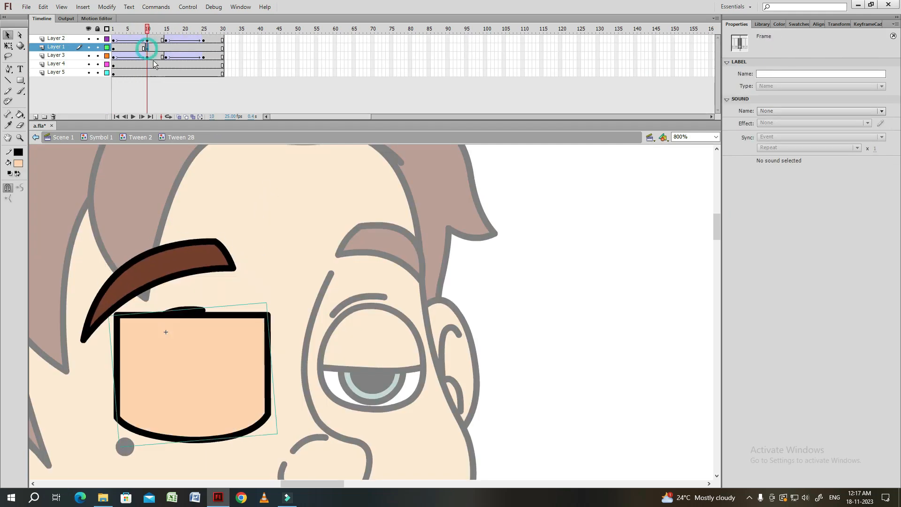
Shape-tween the left-hand eyelid up to frame 10, add a keyframe at frame 15 and copy the open-eye keyframe to frame 25
{"action": "right_click", "coordinate": [129, 47]}
{"action": "left_click", "coordinate": [166, 47]}
{"action": "key", "text": "F6"}
{"action": "left_click", "coordinate": [113, 46]}
{"action": "left_click_drag", "start_coordinate": [113, 47], "coordinate": [204, 47]}
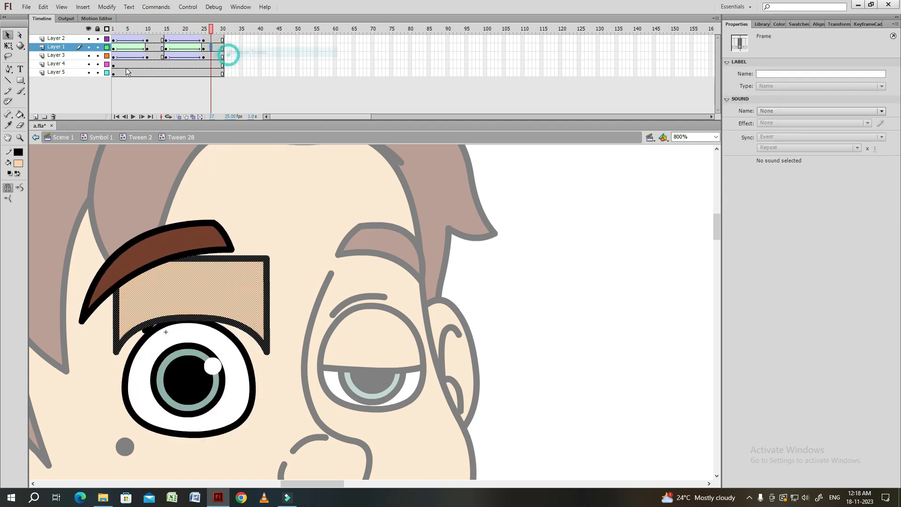
Paste the eye shape in place on a new layer, mask the left-hand eyelid with it, and test the movie
{"action": "left_click", "coordinate": [36, 117]}
{"action": "left_click", "coordinate": [36, 117]}
{"action": "key", "text": "ctrl+shift+v"}
{"action": "right_click", "coordinate": [56, 55]}
{"action": "left_click", "coordinate": [80, 162]}
{"action": "left_click_drag", "start_coordinate": [56, 72], "coordinate": [62, 68]}
{"action": "left_click", "coordinate": [97, 72]}
{"action": "key", "text": "ctrl+Return"}
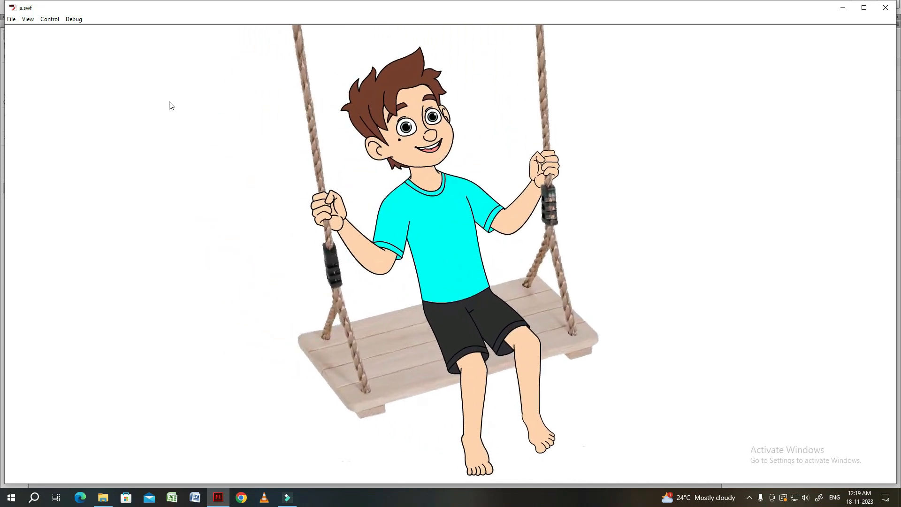
{"action": "key", "text": "ctrl+w"}
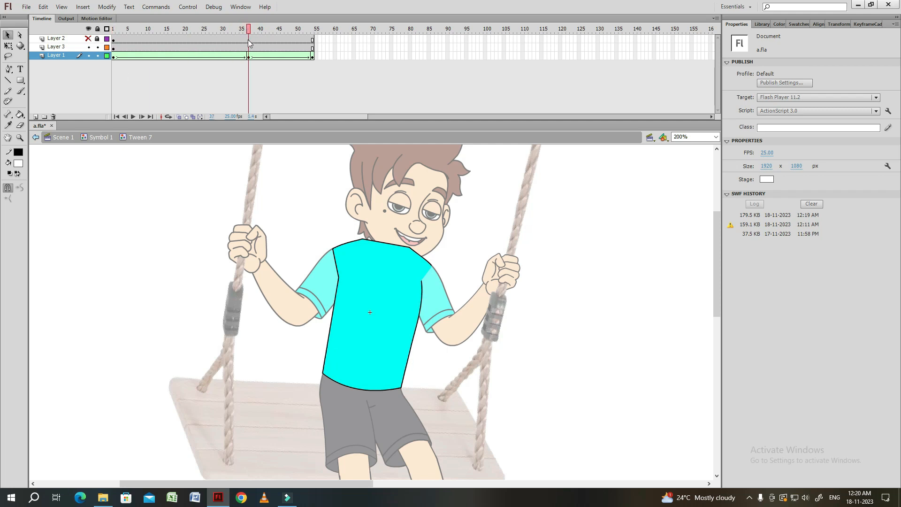
Curve both sides of the shirt's torso at frame 37 and return to the swing symbol
{"action": "left_click", "coordinate": [330, 340]}
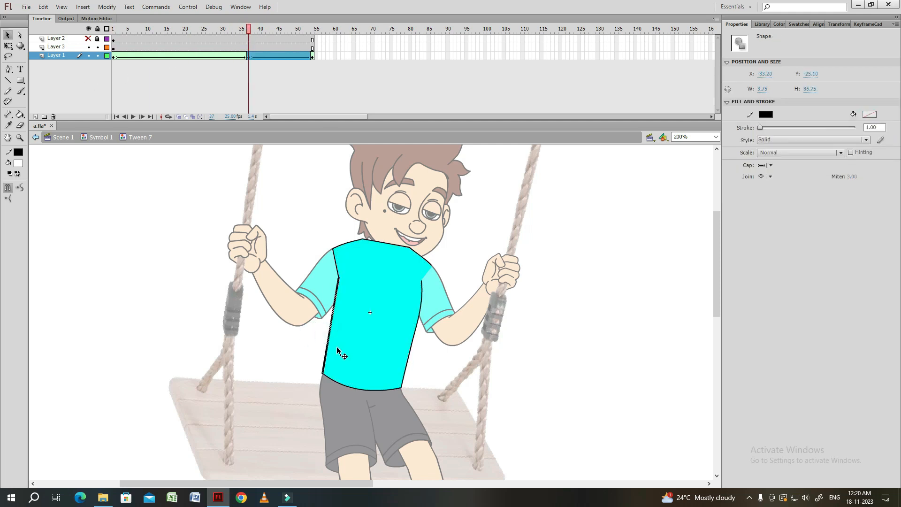
{"action": "left_click", "coordinate": [326, 339]}
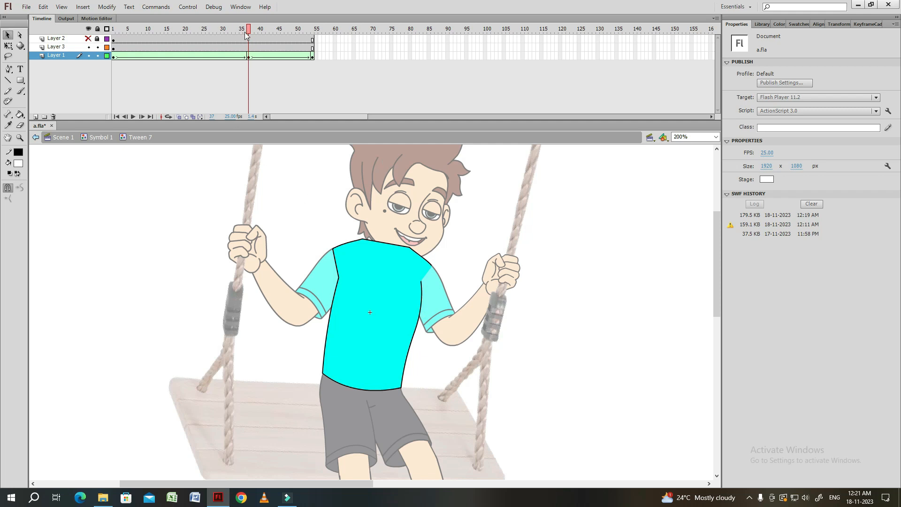
{"action": "double_click", "coordinate": [219, 181]}
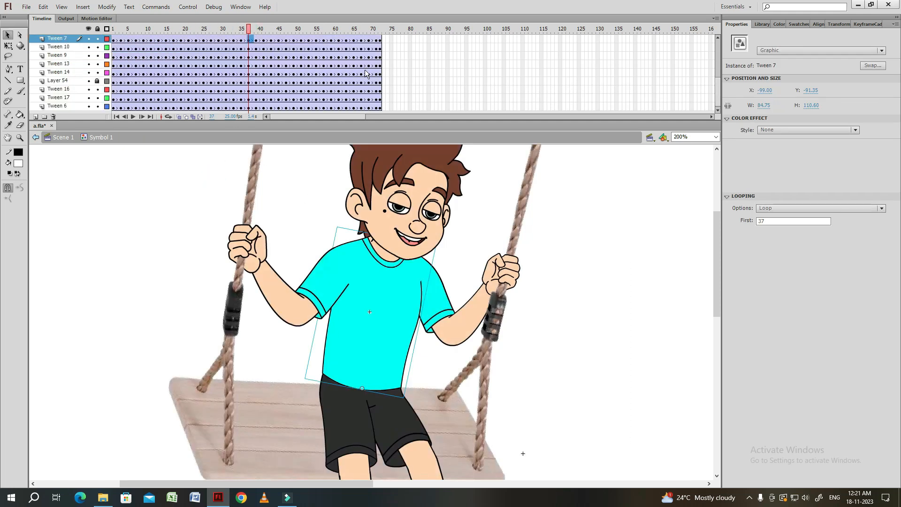
Reopen the shirt torso symbol from frame 39 and copy its frame 1 keyframe to frame 73
{"action": "left_click", "coordinate": [256, 29]}
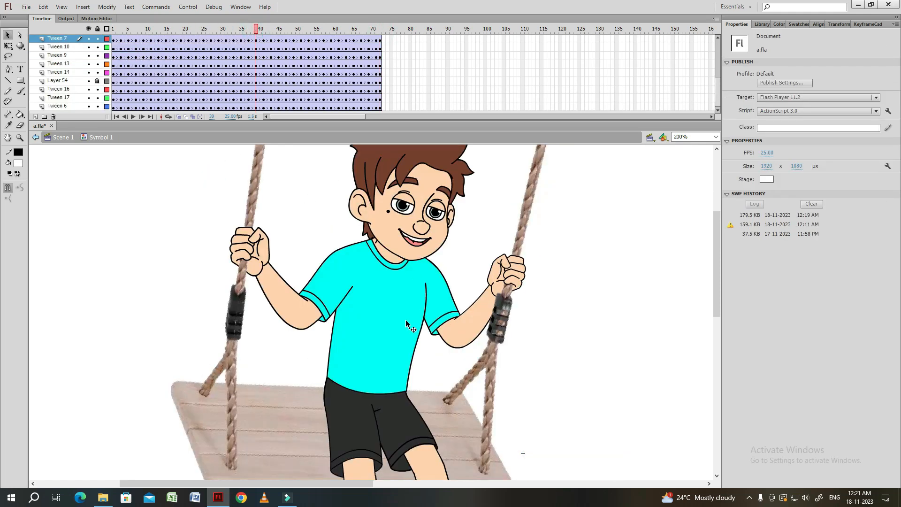
{"action": "double_click", "coordinate": [391, 342]}
{"action": "left_click", "coordinate": [113, 55]}
{"action": "left_click_drag", "start_coordinate": [114, 55], "coordinate": [383, 55]}
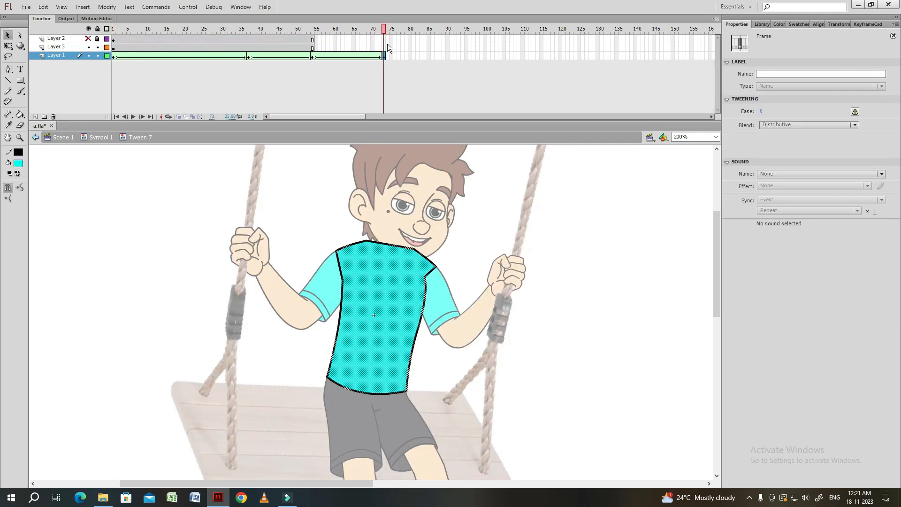
Extend the torso symbol's other layers to frame 73, clear the torso keyframe at frame 54 and play the shape tween
{"action": "key", "text": "F5"}
{"action": "left_click", "coordinate": [312, 57]}
{"action": "key", "text": "shift+F6"}
{"action": "left_click_drag", "start_coordinate": [312, 30], "coordinate": [401, 38]}
{"action": "key", "text": "Return"}
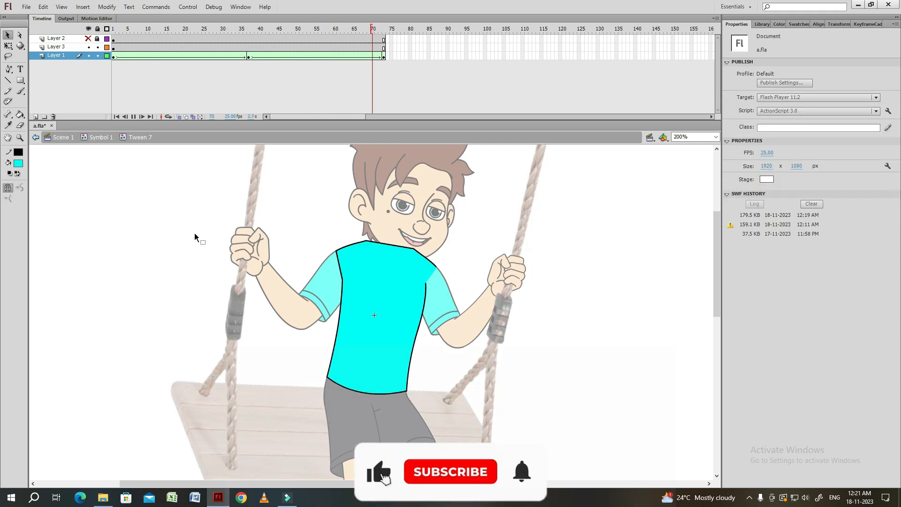